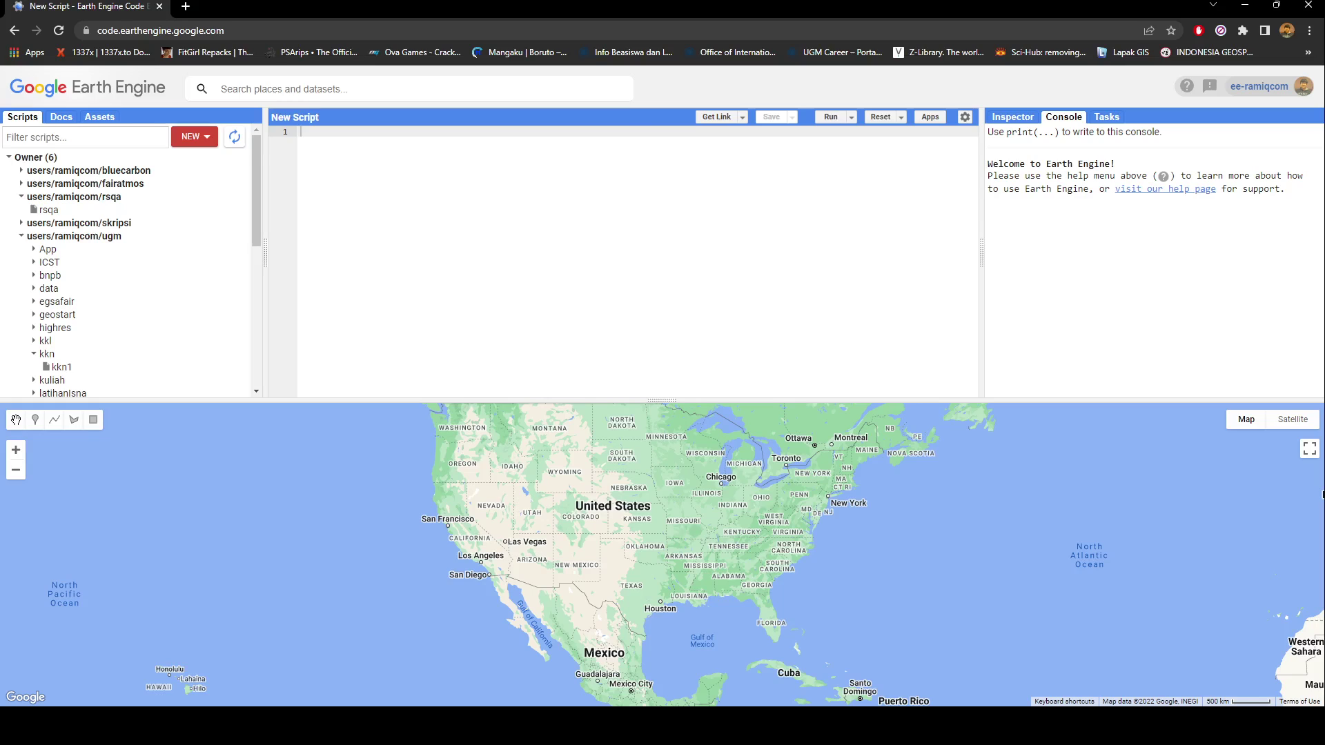
Import the Sentinel-2 MSI Level-2A collection from the dataset search and name it s2.
click(311, 89)
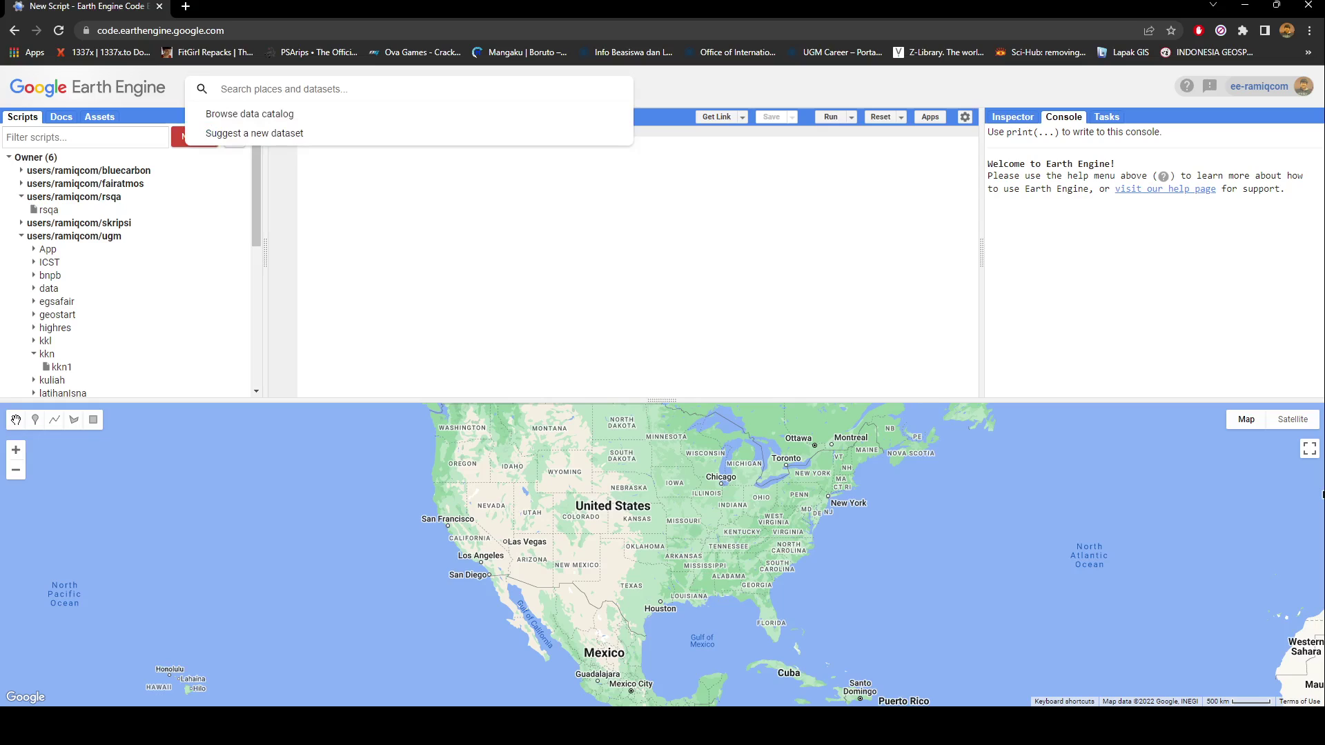
text(sentinel-2)
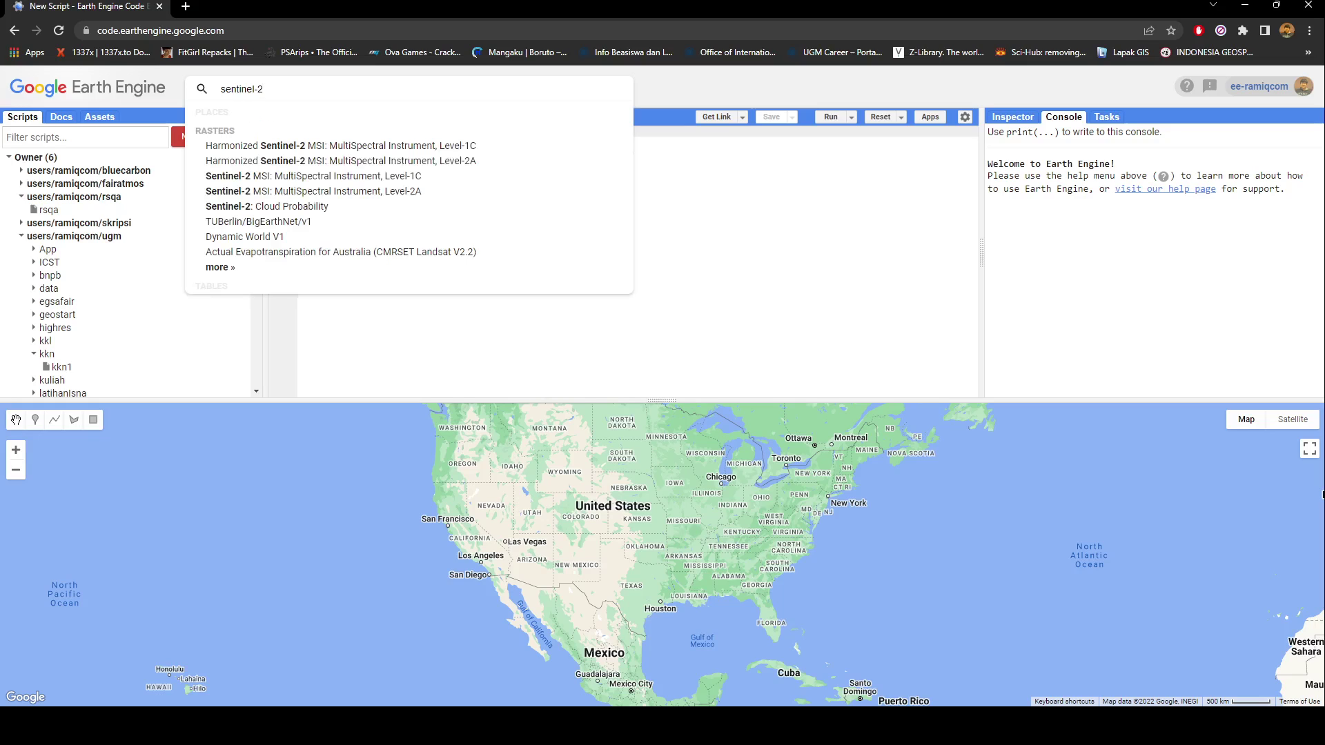
key(Down)
key(Down)
key(Down)
key(Up)
key(Up)
key(Down)
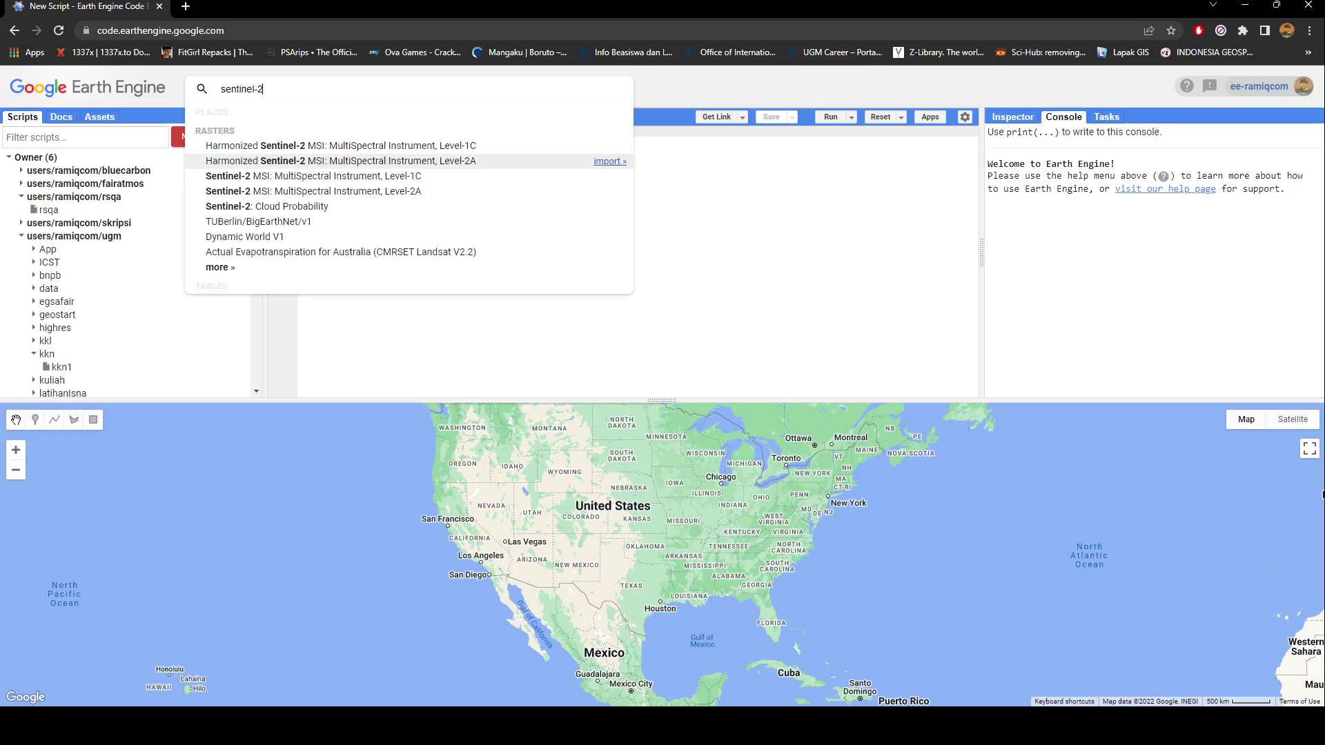
key(Return)
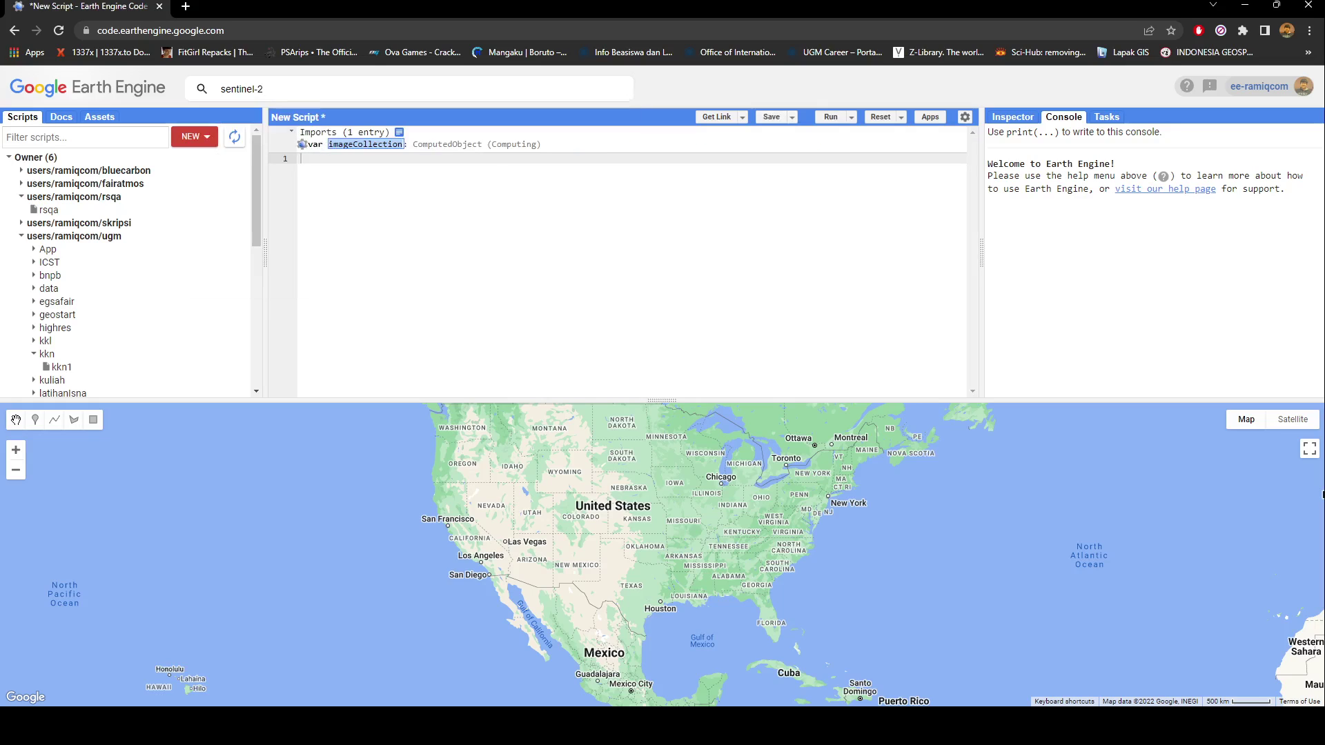
text(s2)
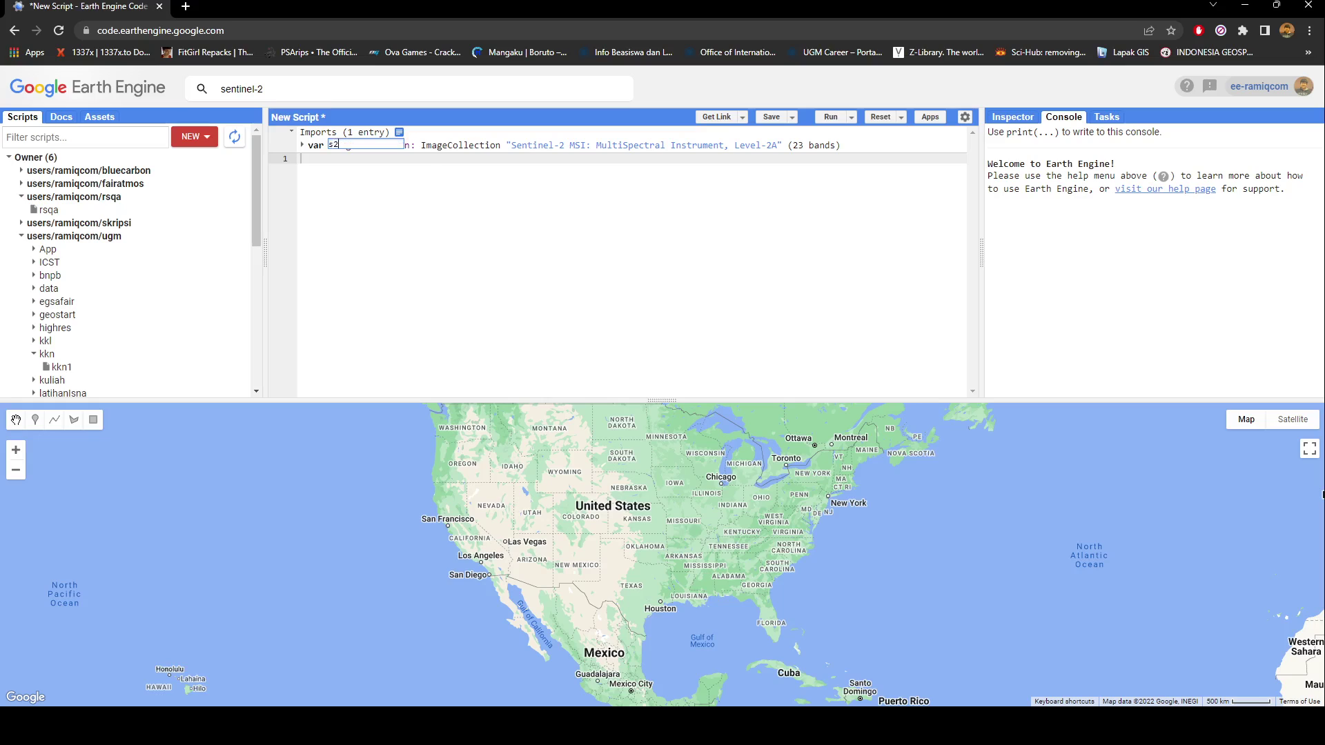
key(Return)
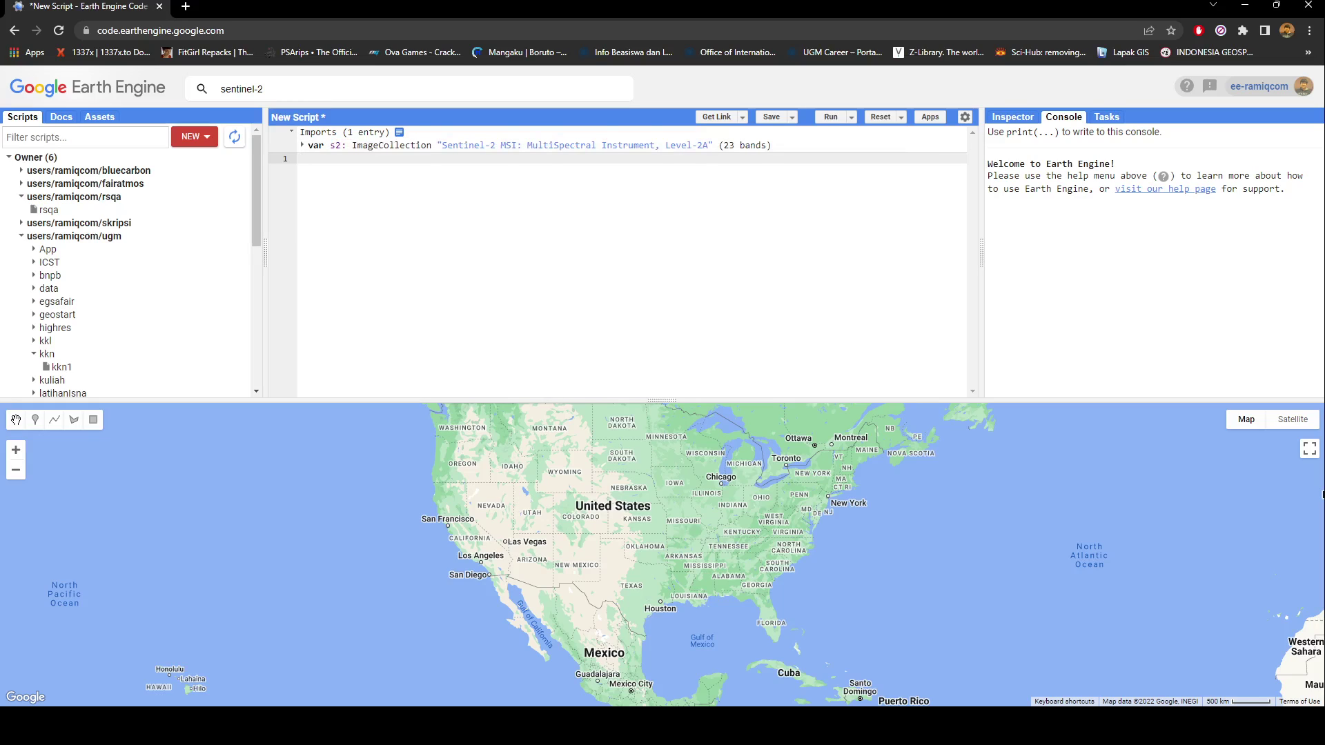
text(var )
text(image)
text(s = s2)
Pan the map east to Central Java around Yogyakarta.
key(Right)
key(Right)
key(Right)
key(Right)
key(Right)
key(Right)
key(Right)
key(Right)
key(Right)
key(Right)
key(Right)
key(Right)
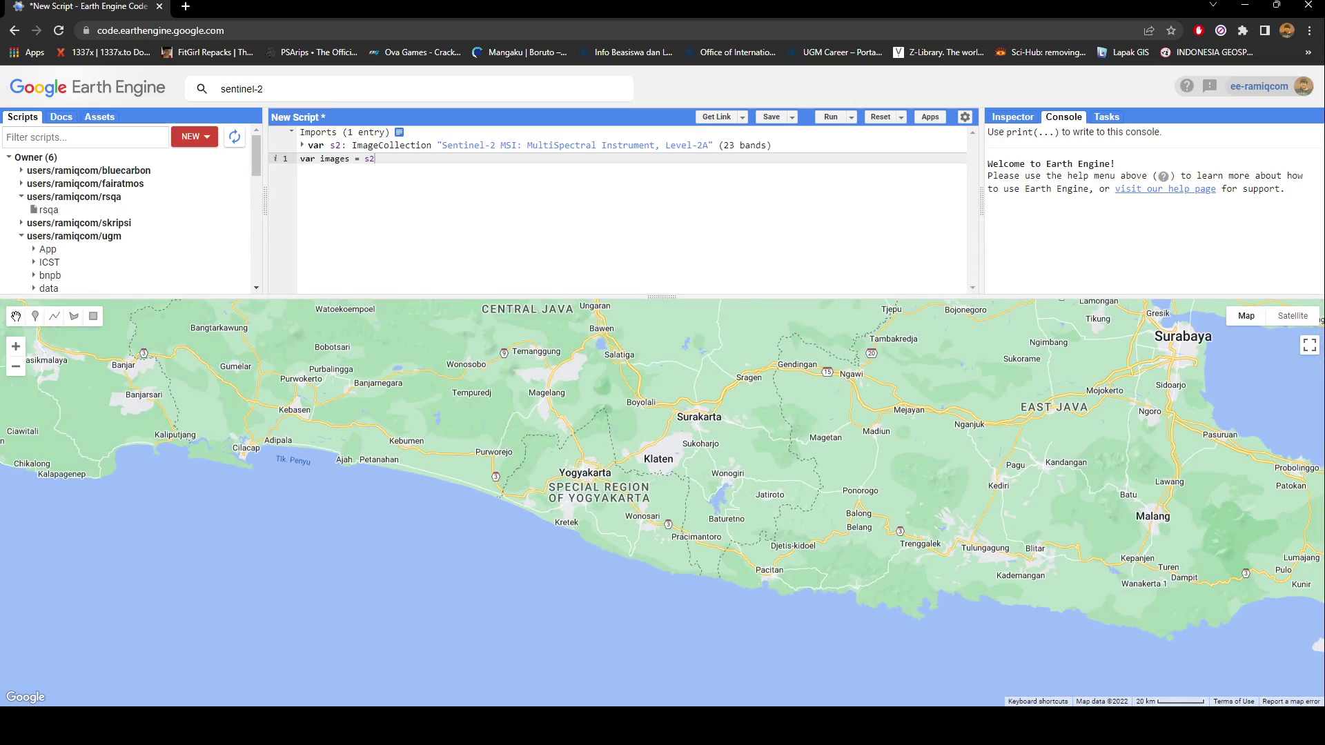
Draw a rectangle geometry over Yogyakarta, assign it to aoi, and filter s2 by its bounds.
click(93, 316)
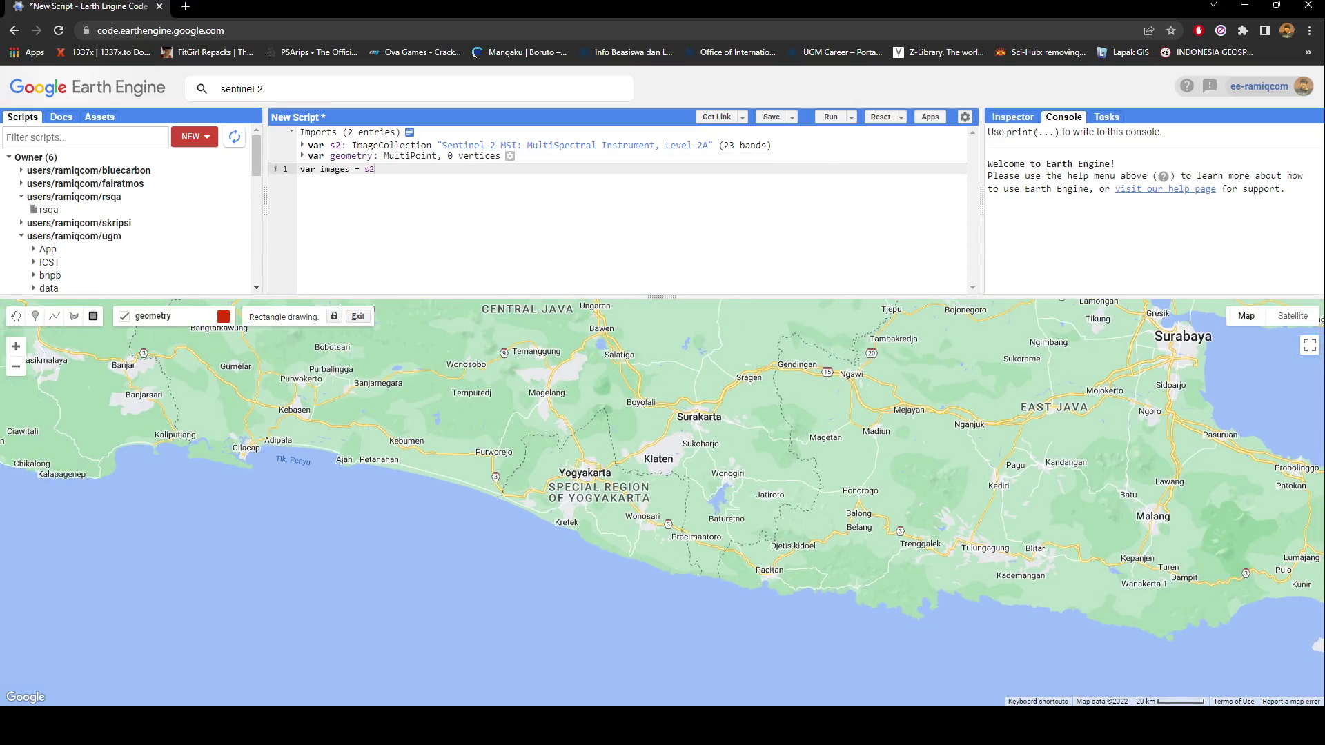
drag(477, 397, 709, 586)
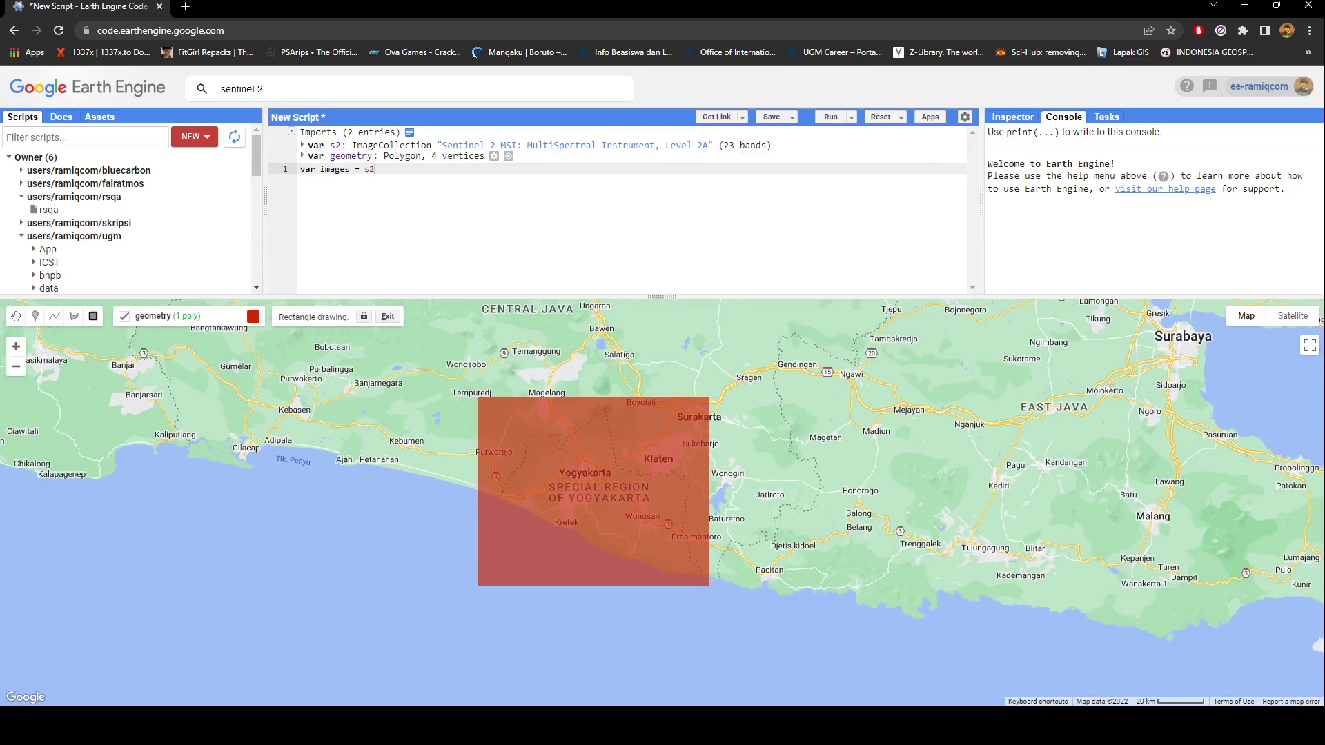
key(Return)
key(Up)
text(var )
text(aoi = geometry;)
key(Return)
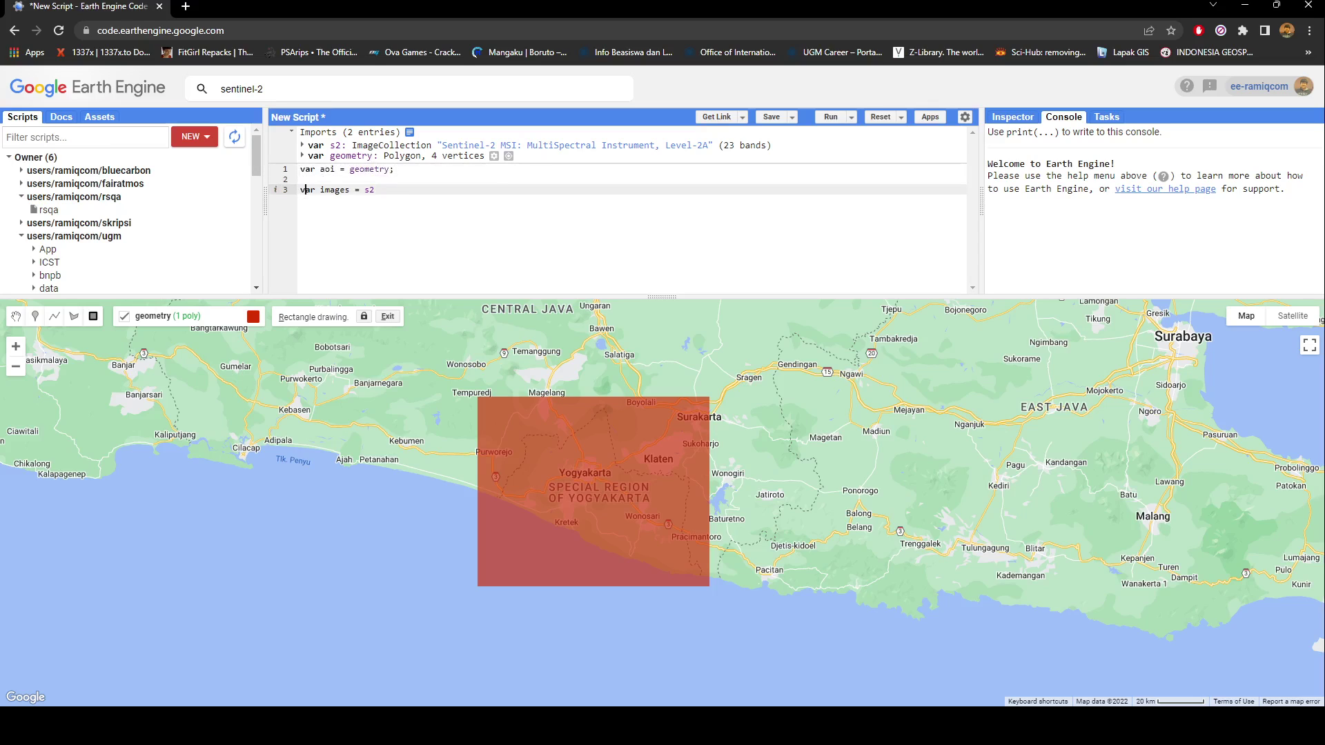
text(.filterBounds()
text(aoi))
Chain .filterDate('2022-01-01','2022-12-31') and .median() onto the collection.
key(Return)
text(.filterDate('2022-01-01', '2022-12-31'))
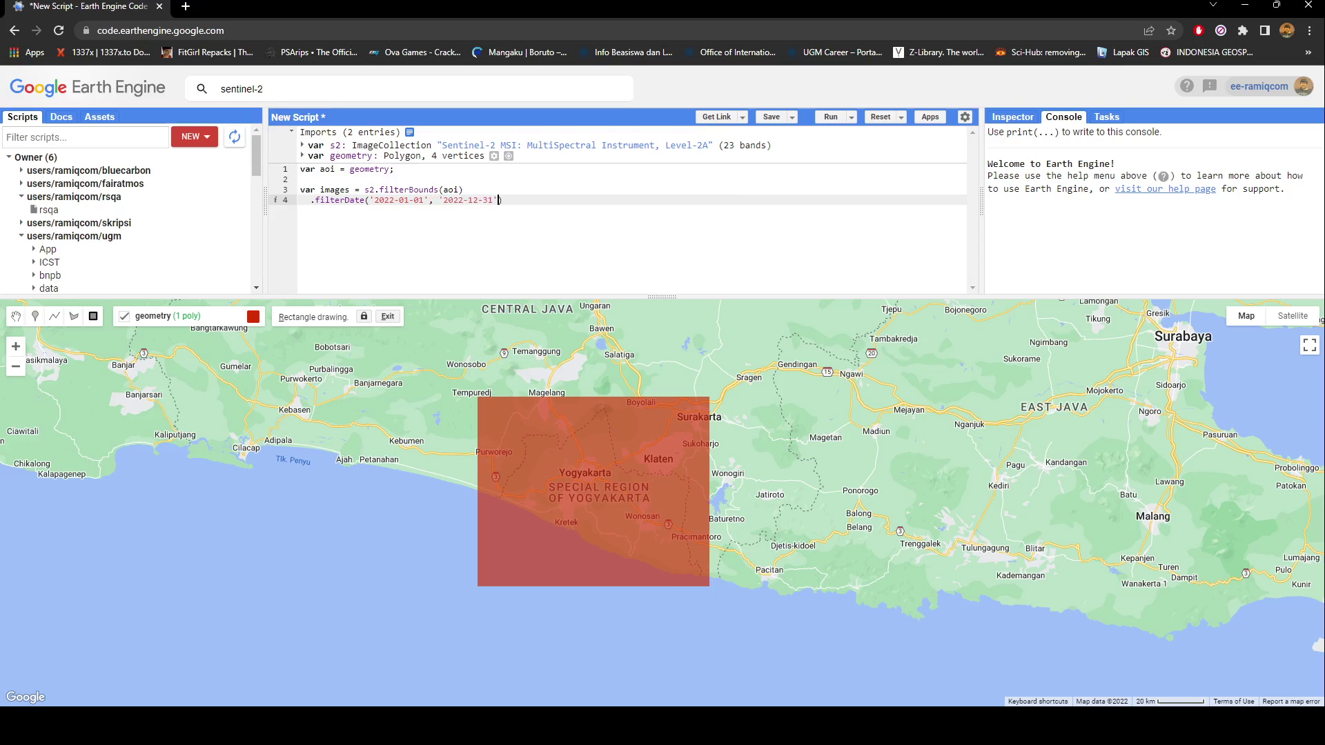
text(;)
key(BackSpace)
key(Return)
text(.)
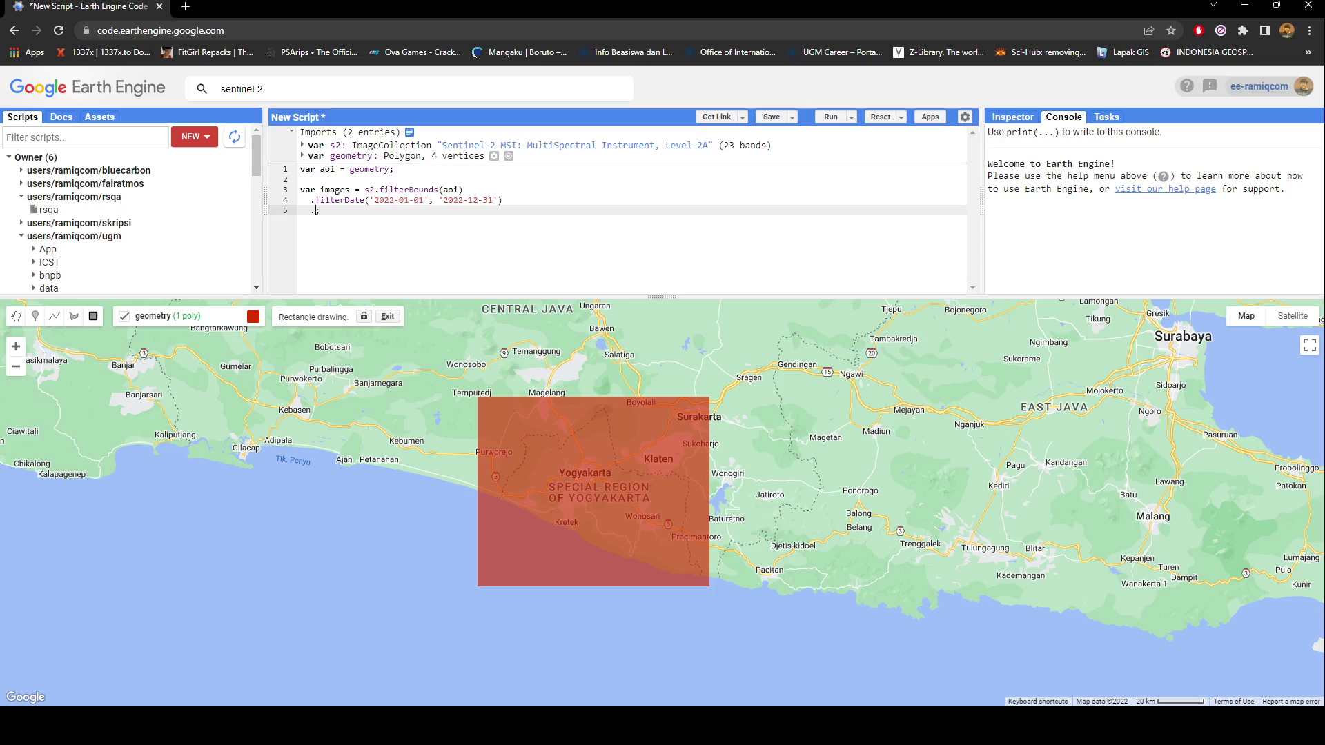
text(median()
key(End)
key(Return)
key(Return)
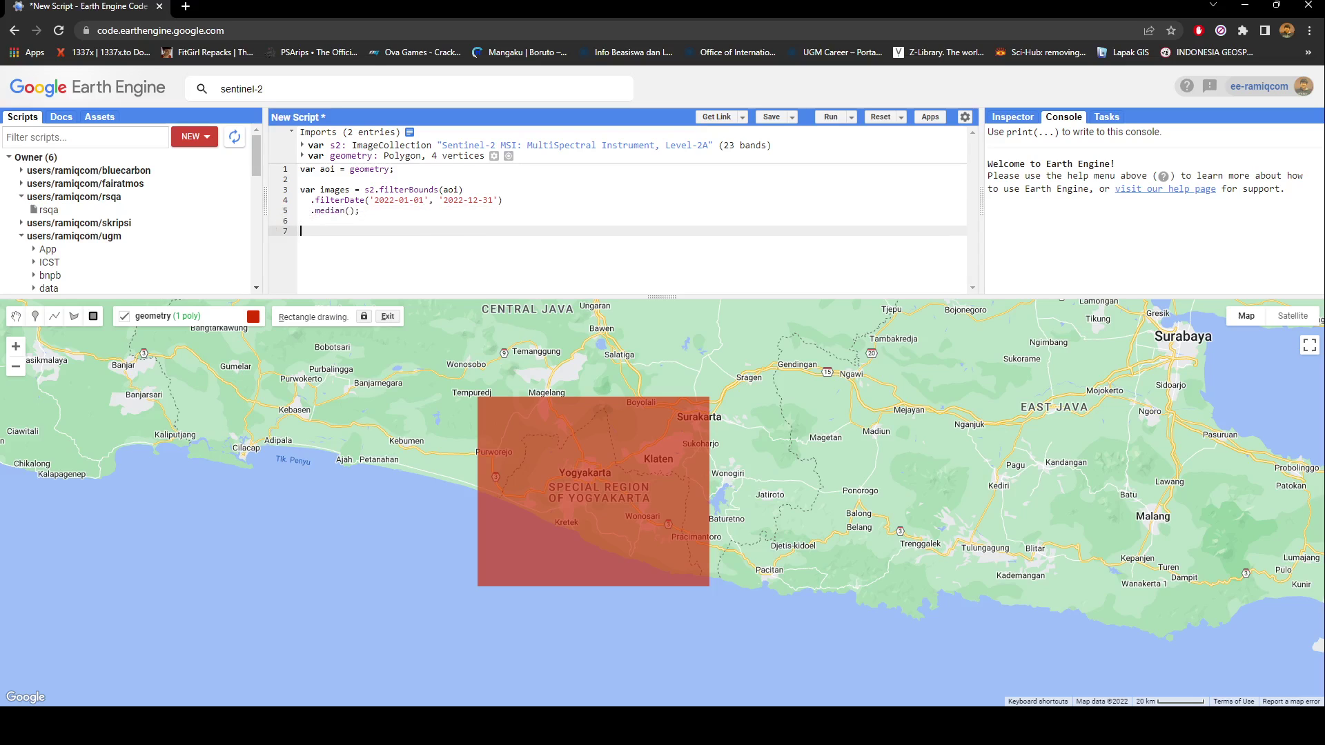
text(Map.addLayer(images)
Rename the variable to image and add Map.addLayer with bands B8,B11,B2, min 0, max [5000,3000,2000].
click(351, 190)
key(BackSpace)
click(396, 232)
text(, {bands: [)
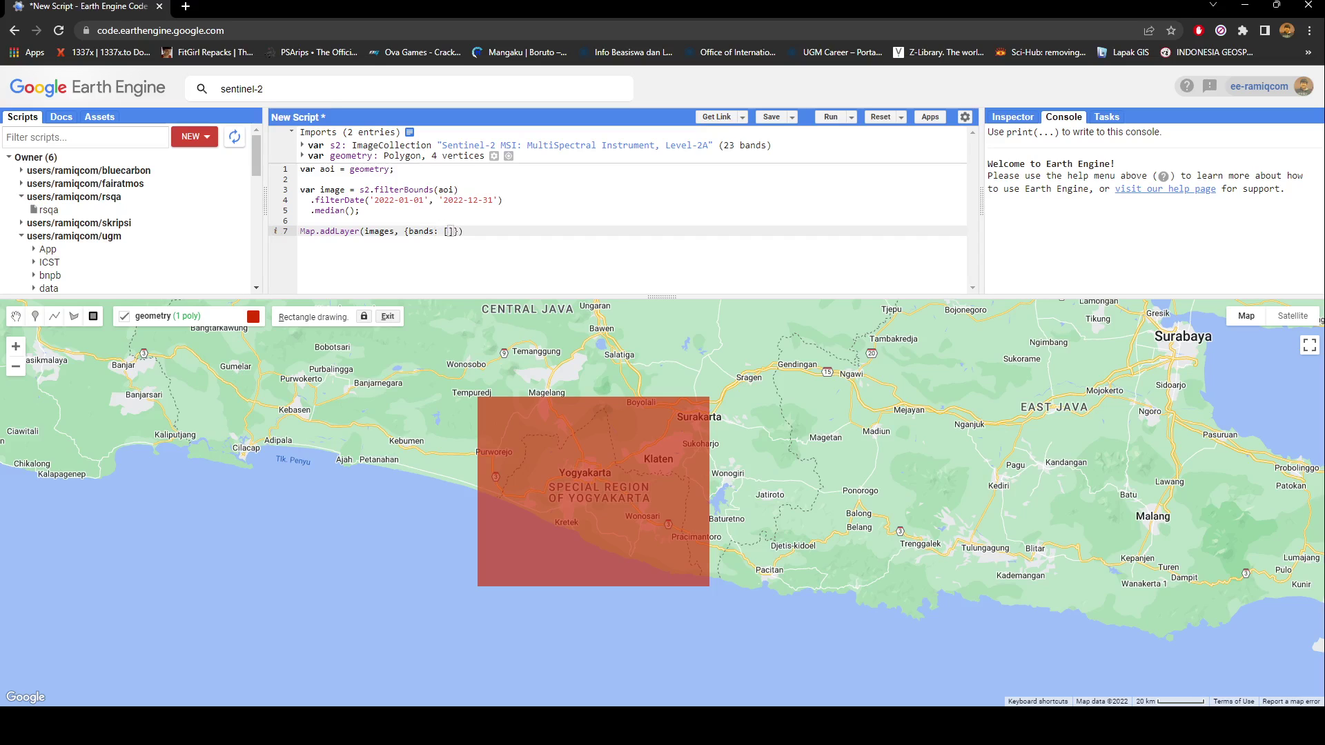
text('B)
text(8', 'B11', 'B2'], min: 0, max: [)
text(5000, 3000, 2000)
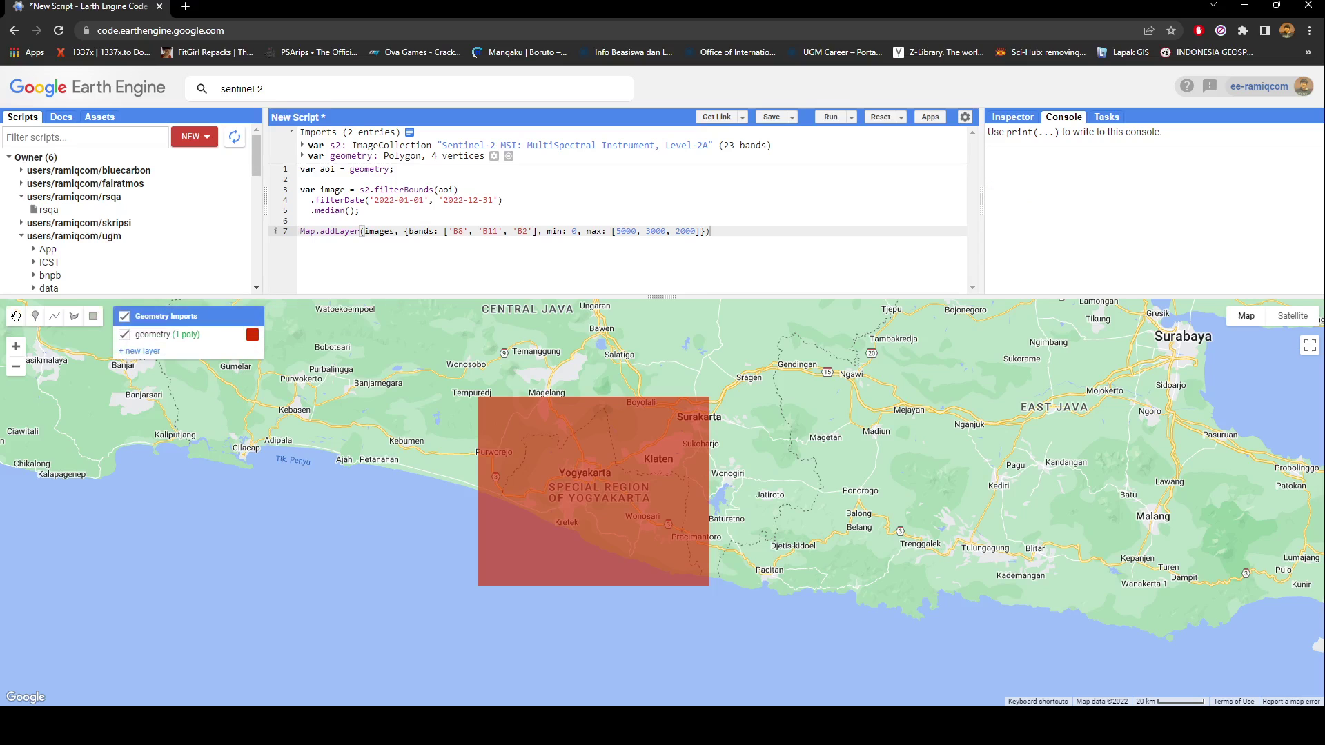
Run the script, fix 'images is not defined' by using image in addLayer, and rerun to display the composite.
key(ctrl+Return)
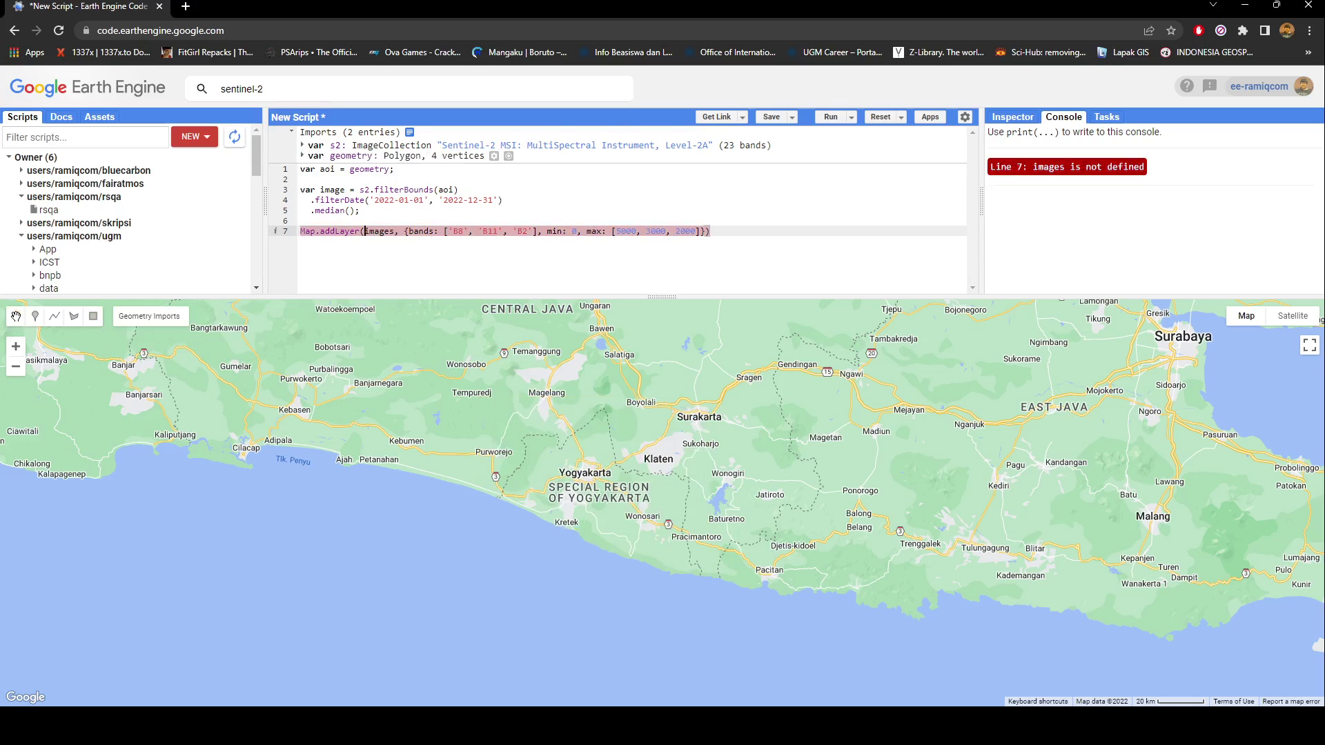
double_click(333, 190)
click(395, 231)
key(BackSpace)
key(ctrl+Return)
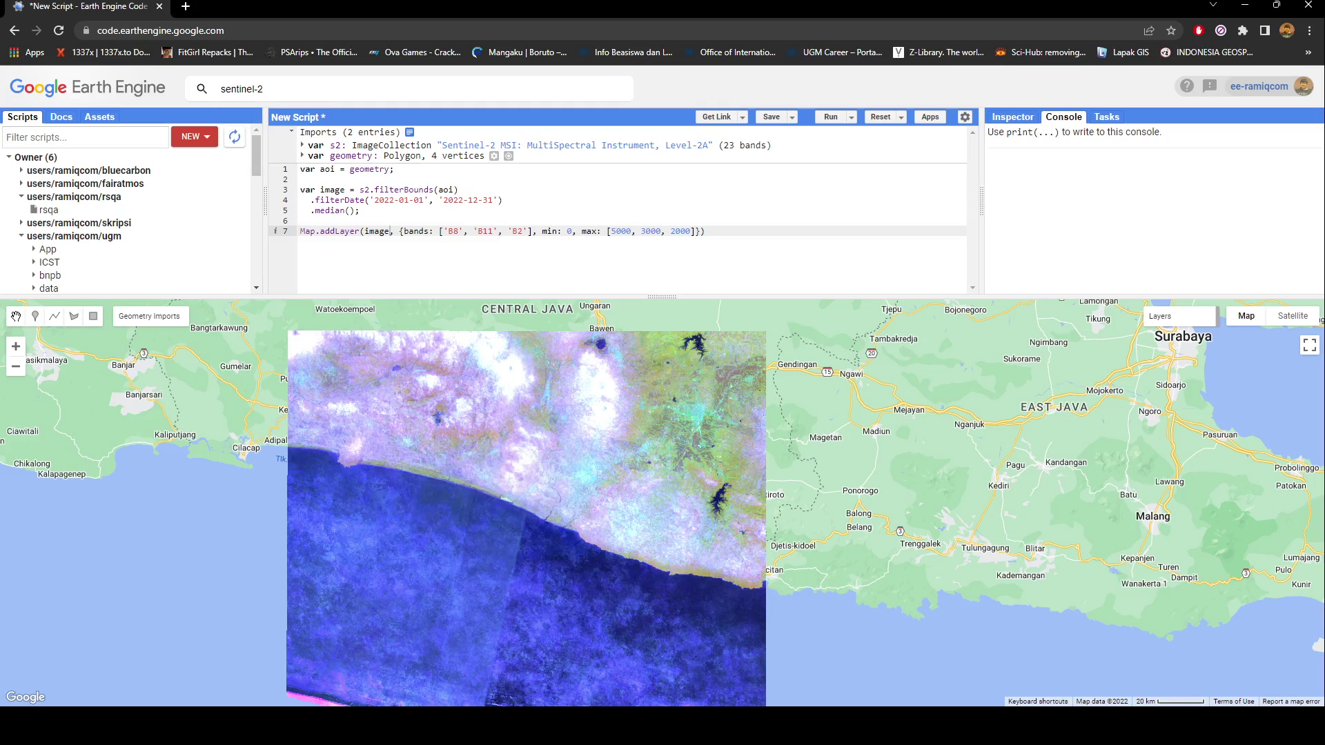
Clip the median composite with .clip(aoi) and rerun to show it over the rectangle.
key(Up)
key(Up)
key(Left)
key(Return)
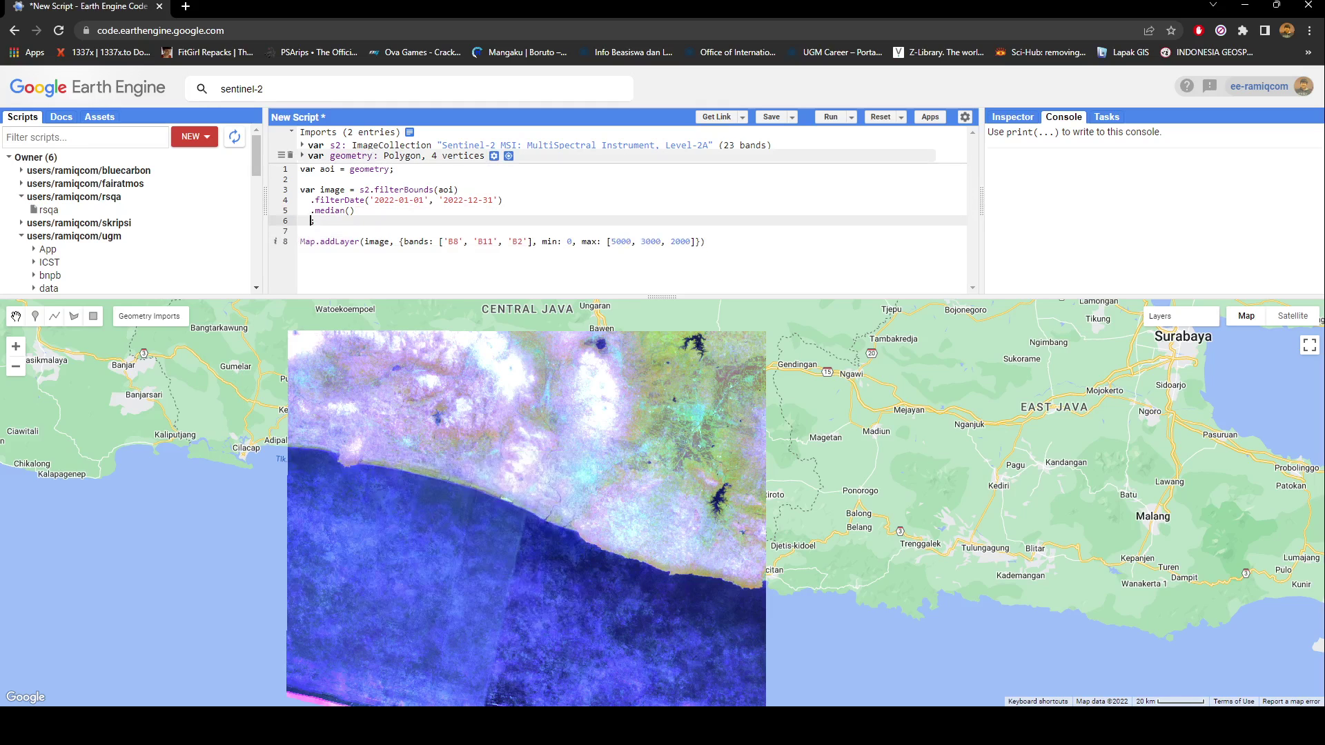
text(.clip(aoi)
key(ctrl+Return)
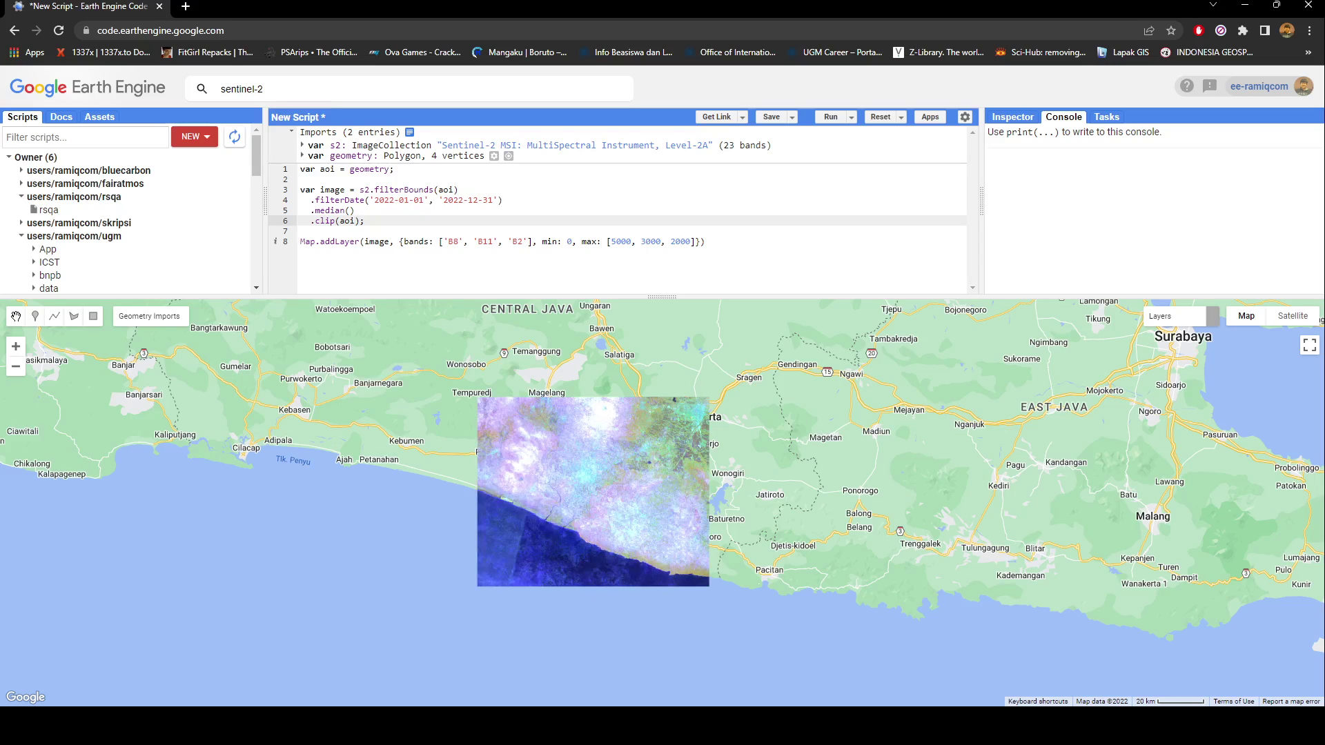
Terminate the addLayer line with a semicolon and start an empty cloudMask(image) function below.
click(710, 241)
text(;)
key(Return)
key(Return)
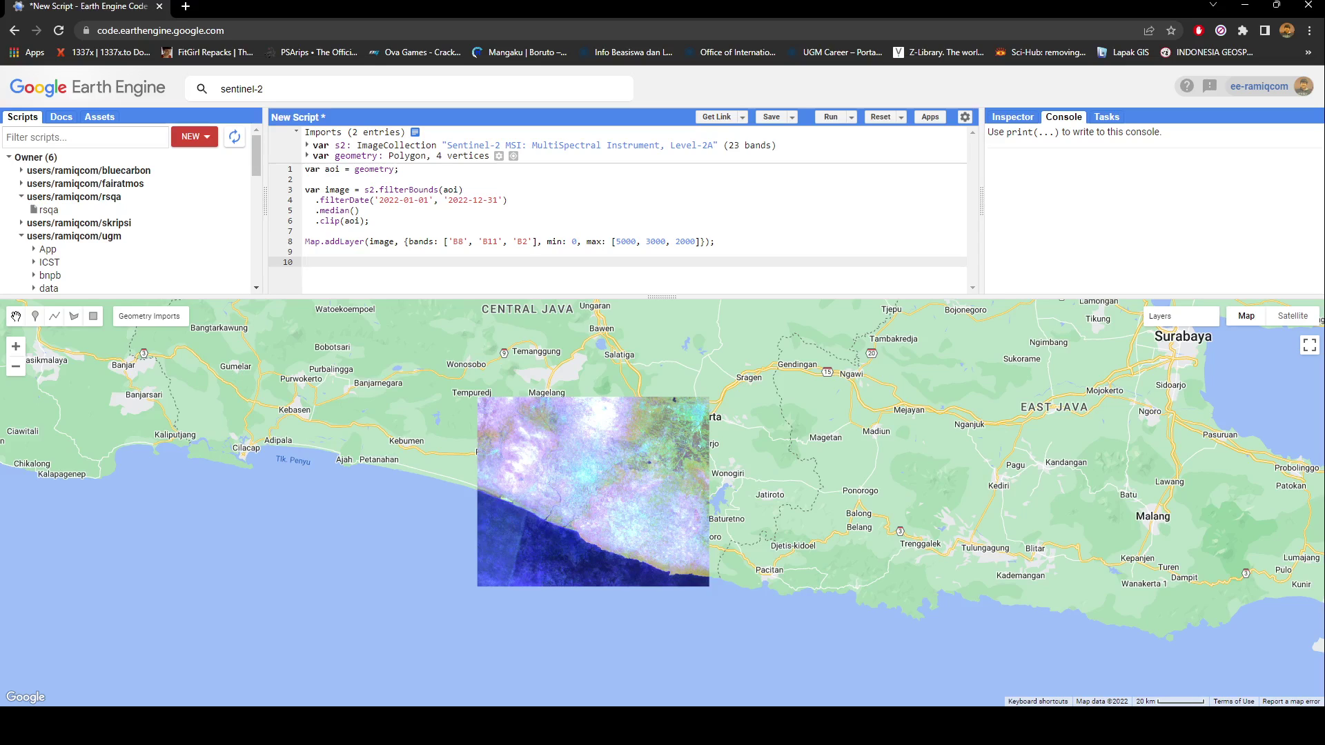
text(function cloudMask(image){)
key(Return)
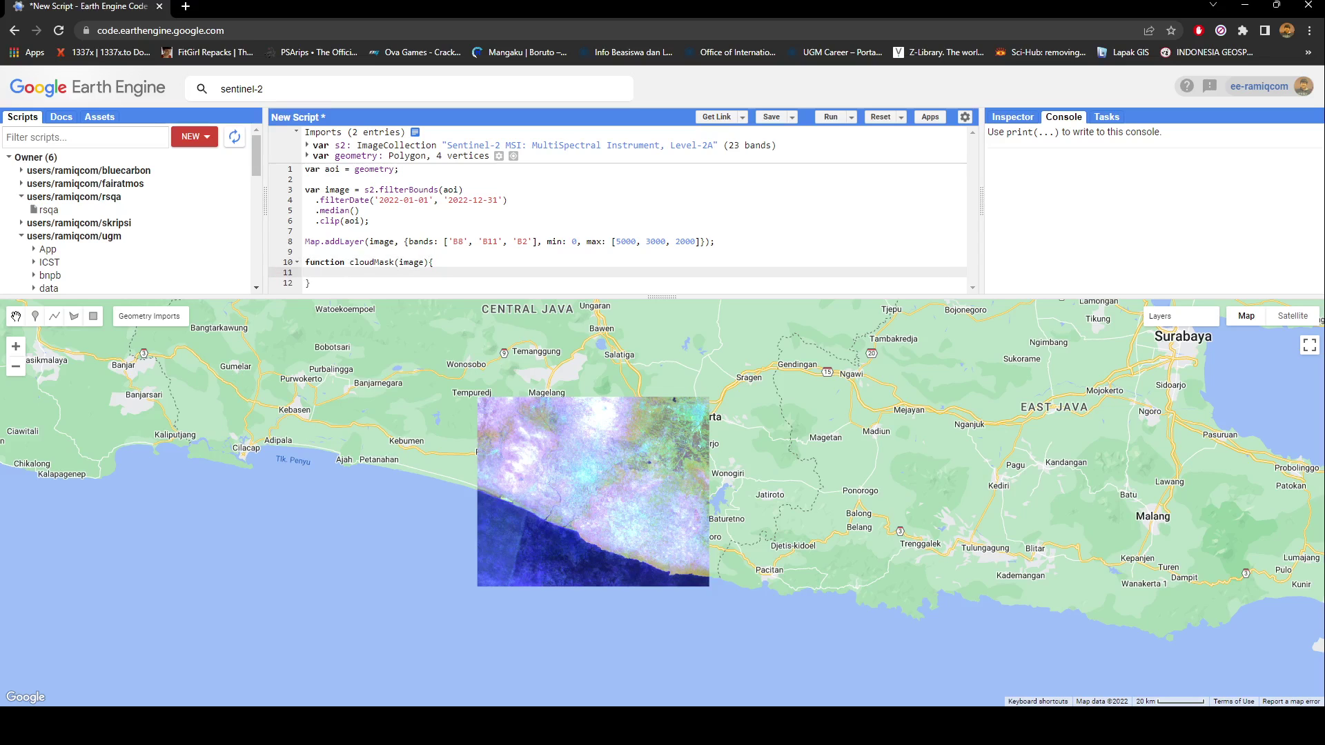
Review the Sentinel-2 dataset's BANDS info to find the SCL classification values 1 to 11.
click(581, 145)
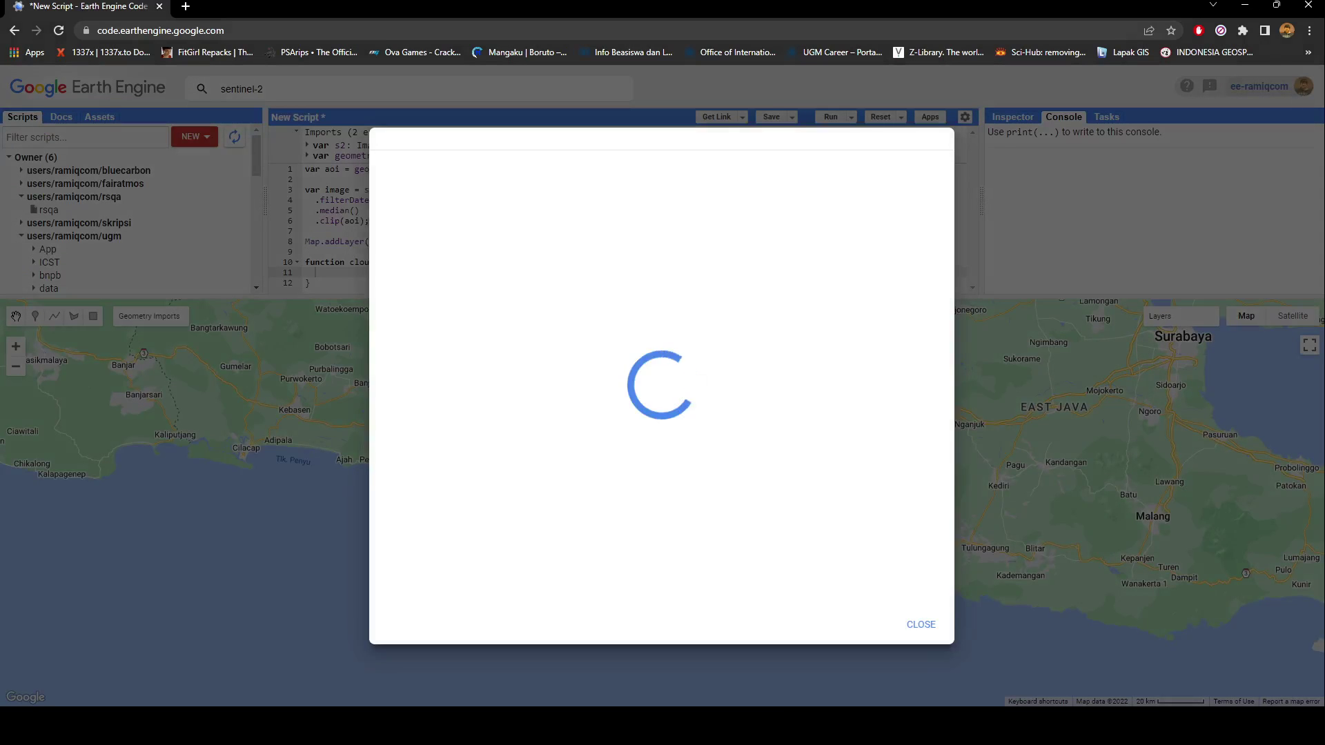
click(753, 196)
scroll(745, 415, down, 2)
scroll(741, 403, down, 5)
scroll(741, 404, down, 1)
scroll(740, 404, down, 2)
scroll(741, 404, down, 1)
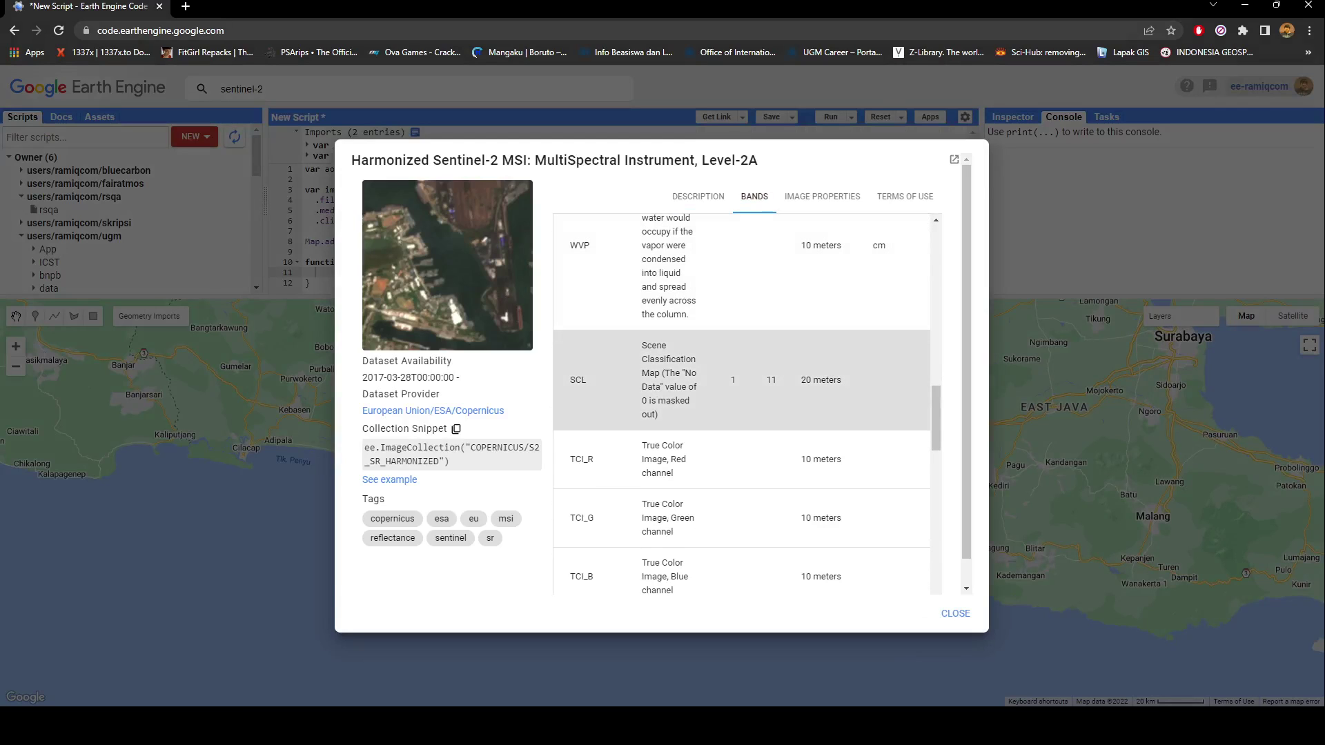
double_click(578, 380)
scroll(741, 404, down, 5)
scroll(741, 403, down, 4)
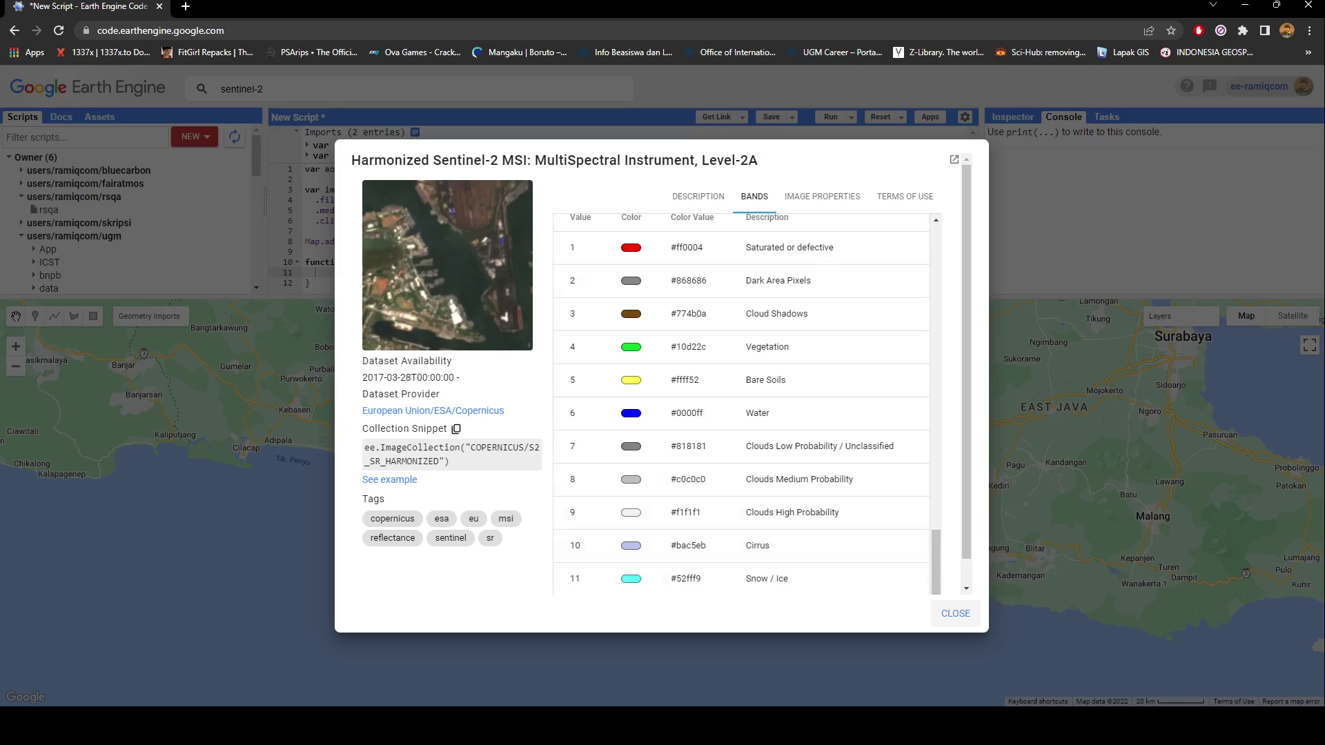
Write the SCL select line and the return image.update(...) line inside cloudMask.
click(956, 612)
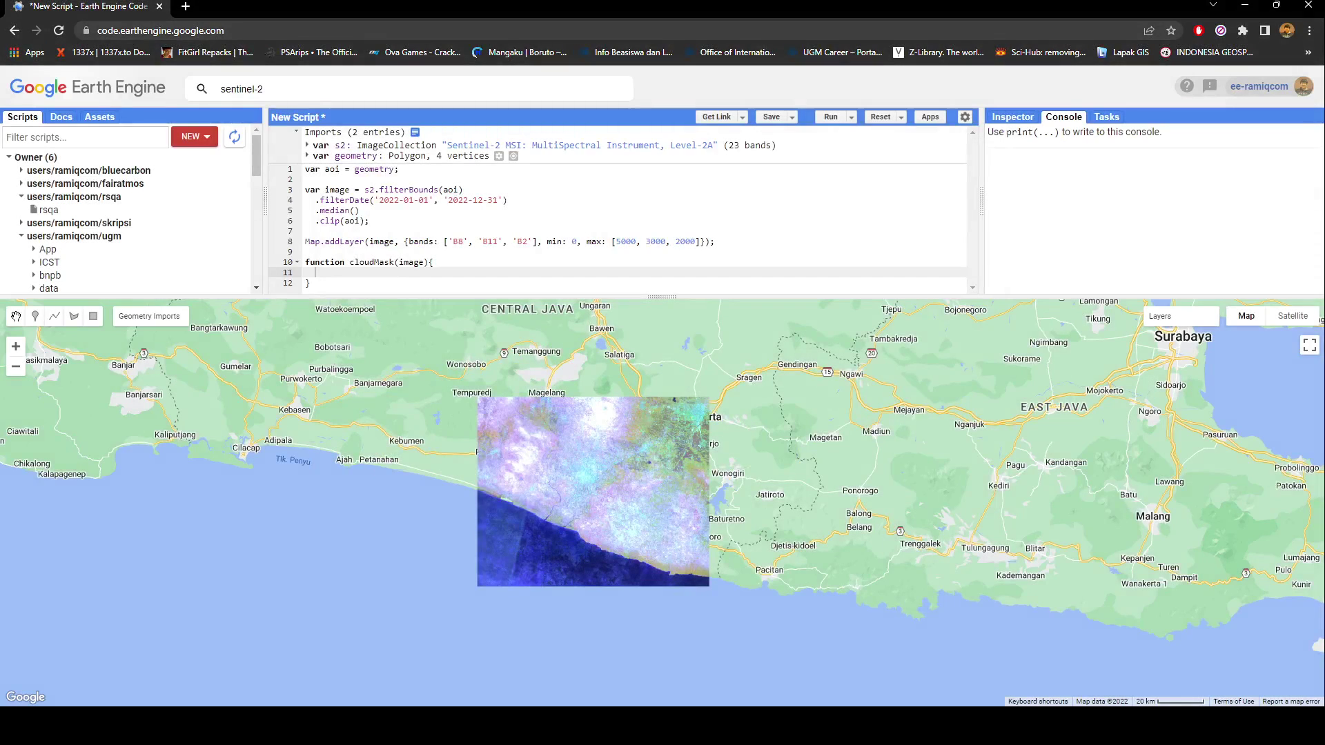
text(var scl = image.select('SCL'))
text(;)
key(Return)
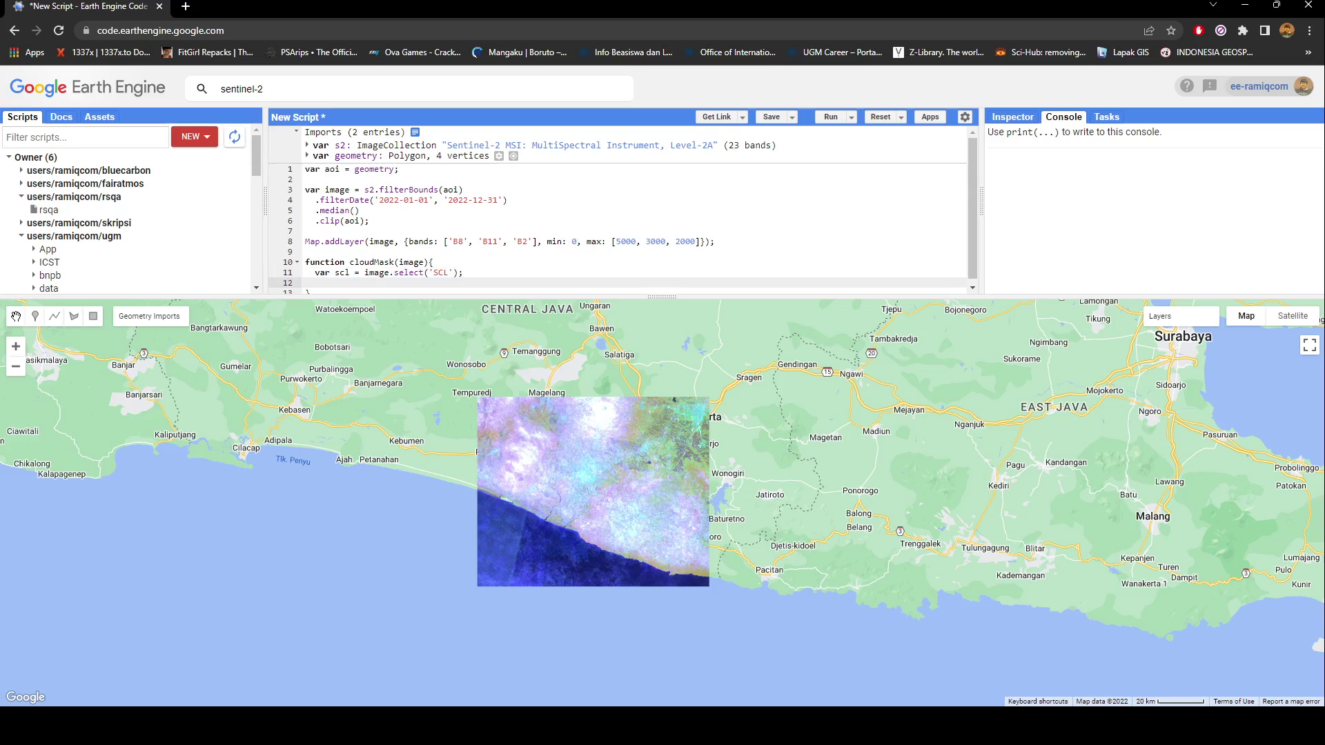
text(return image.update)
text((mask)
key(BackSpace)
key(BackSpace)
key(BackSpace)
key(BackSpace)
text(scl.eq(3).or(scl.gte(7)
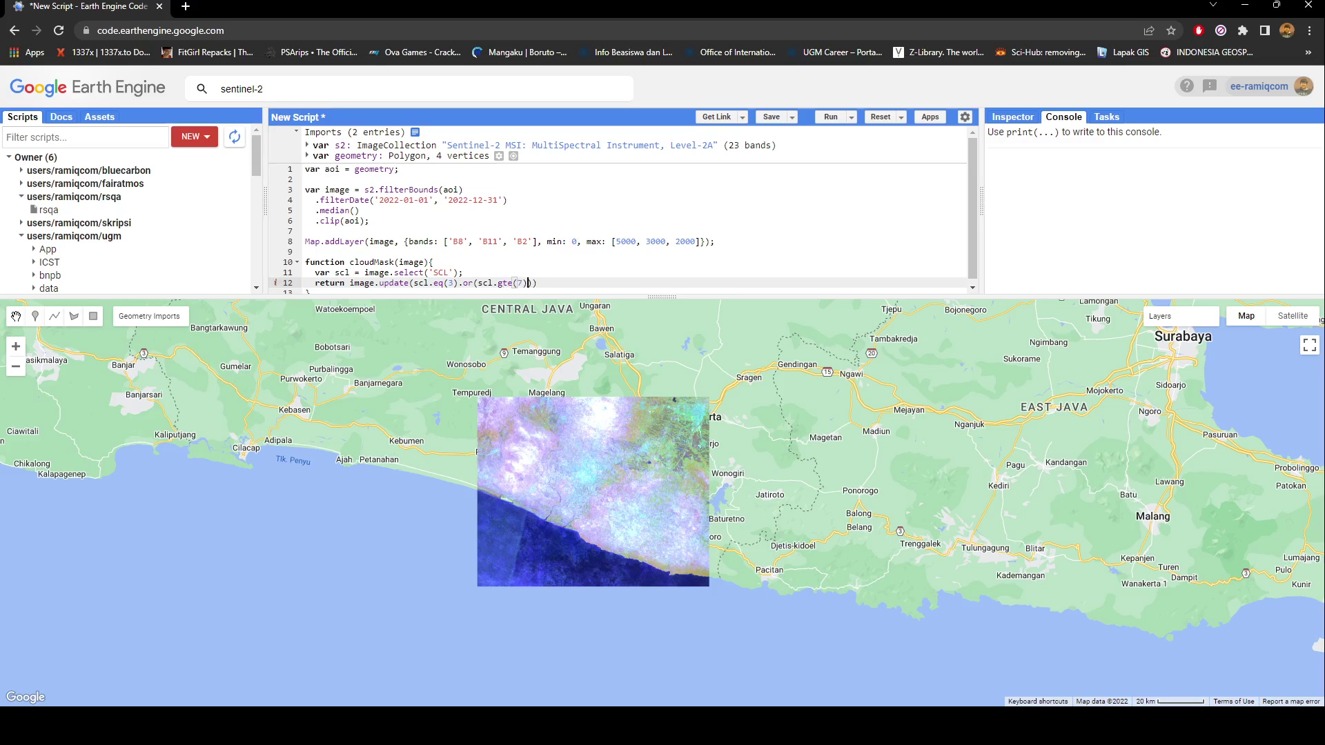
text().and(scl.lte(10)
key(End)
text(;)
scroll(621, 207, down, 1)
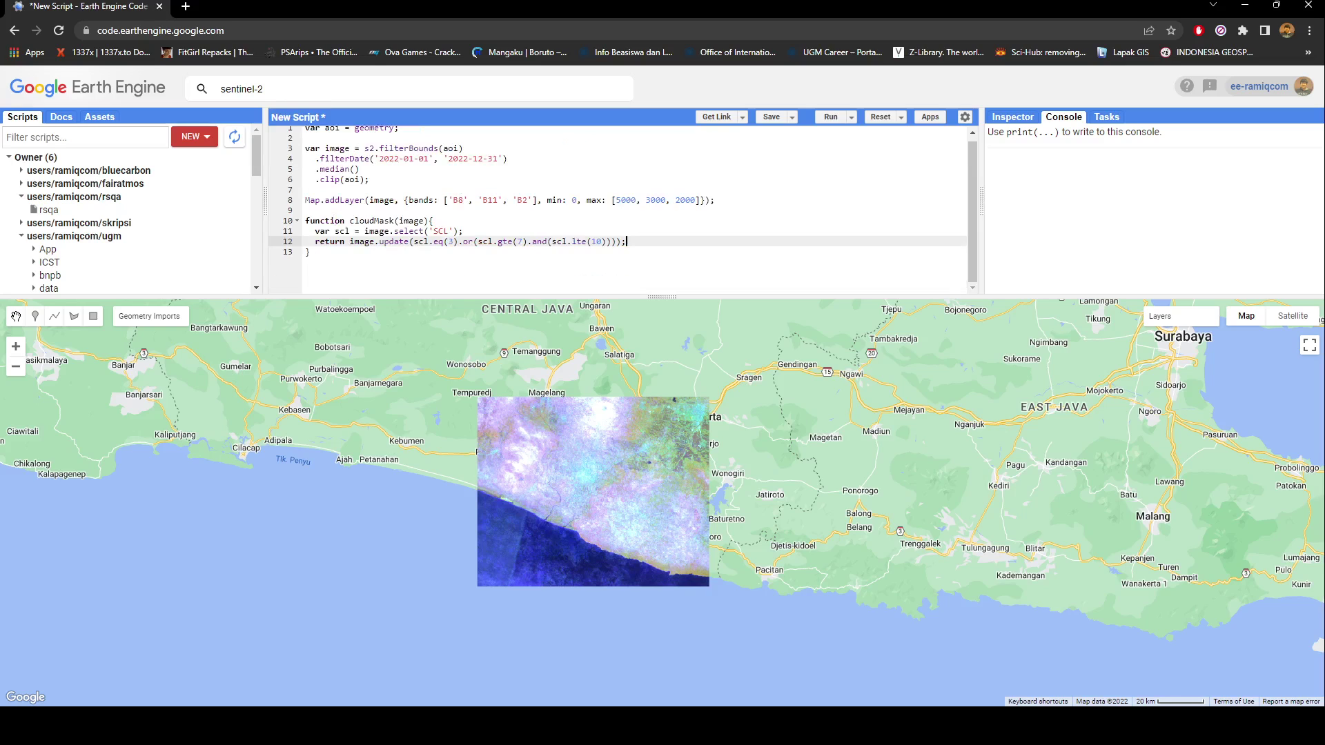
Define var mask from the class 3 and 7–10 condition and return image.update(mask.eq(0)).
key(Up)
key(Return)
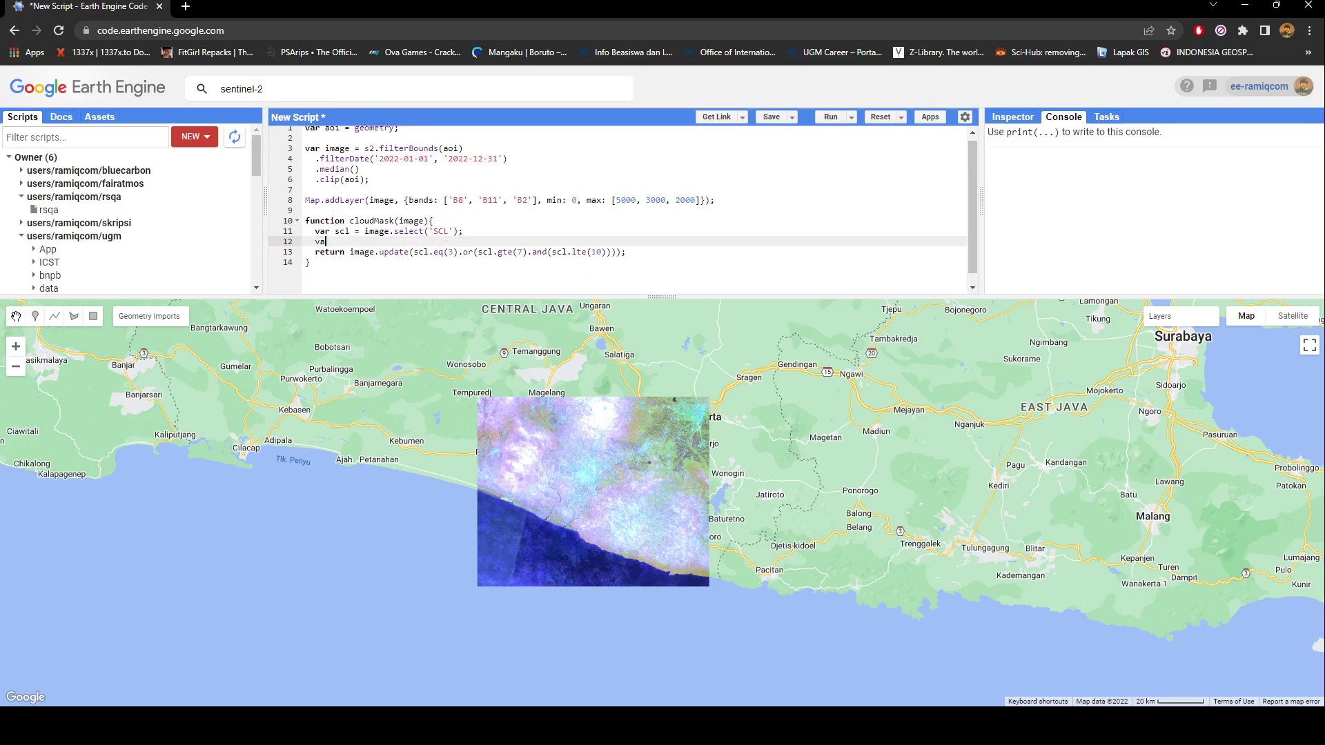
text(var mask =)
drag(414, 252, 616, 252)
key(ctrl+c)
key(Up)
key(ctrl+v)
text(;)
double_click(345, 241)
drag(414, 251, 611, 251)
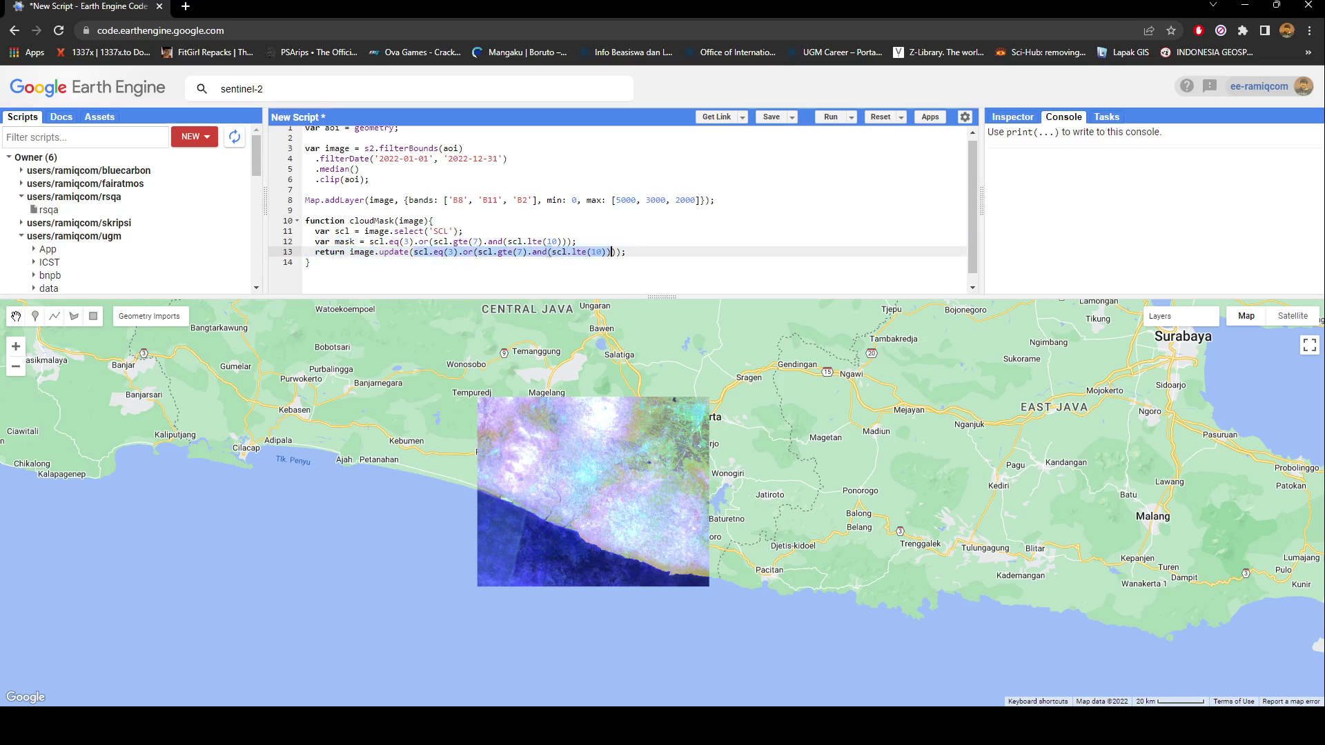
text(mask.eq(0)
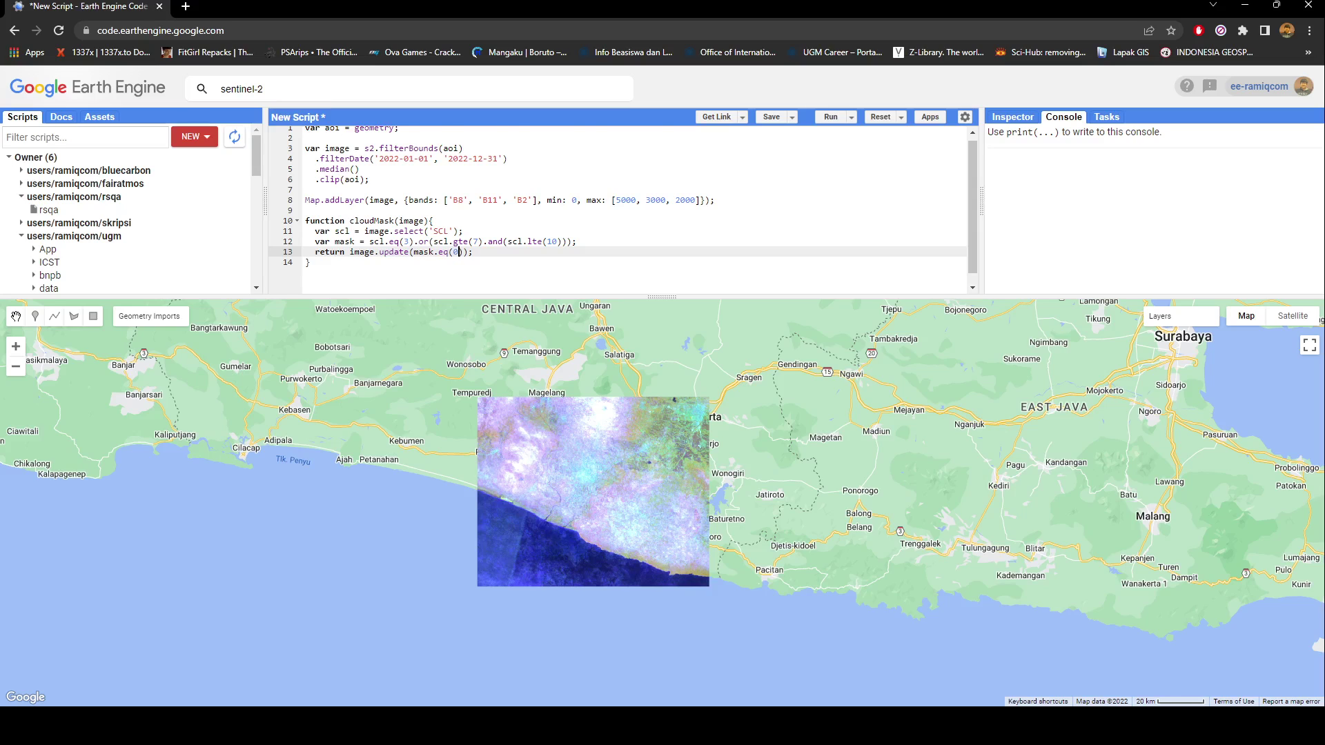
scroll(618, 210, up, 1)
Map the collection through cloudMask after filterDate, remove the stray semicolon, and rerun.
double_click(384, 262)
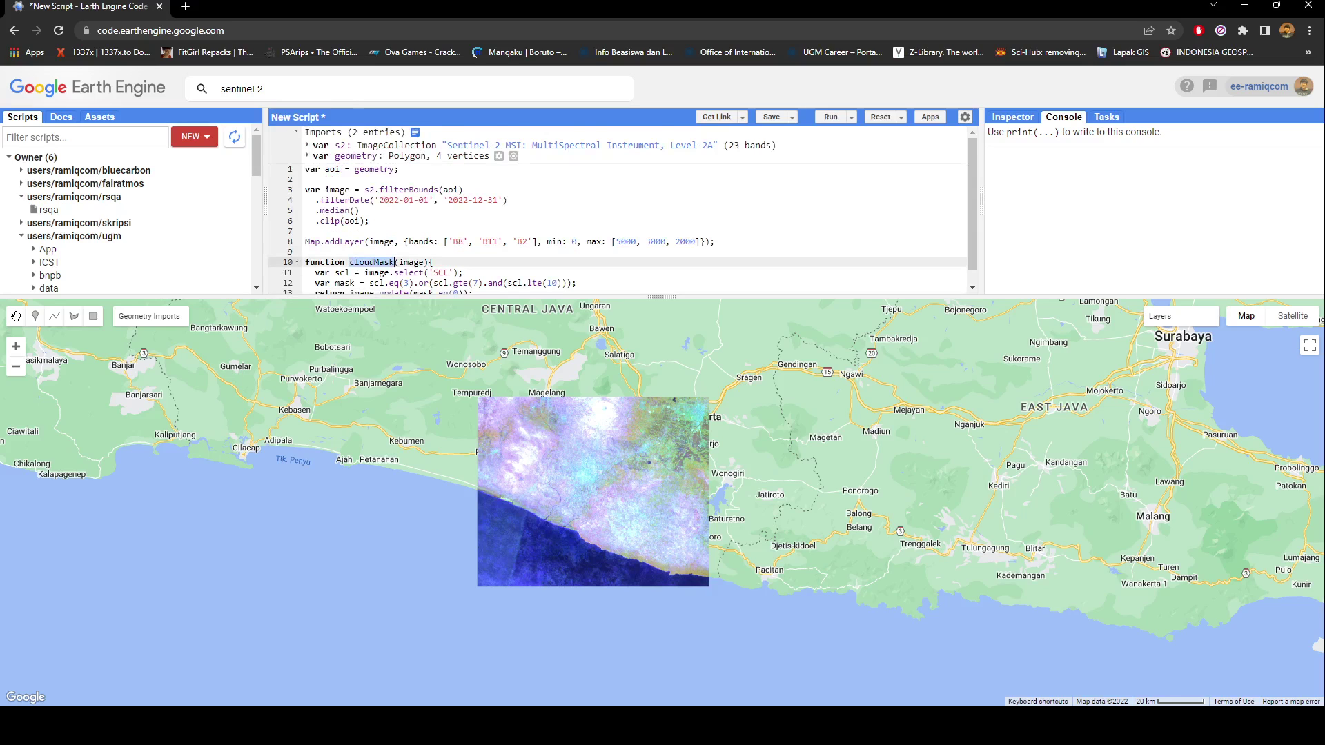
click(508, 200)
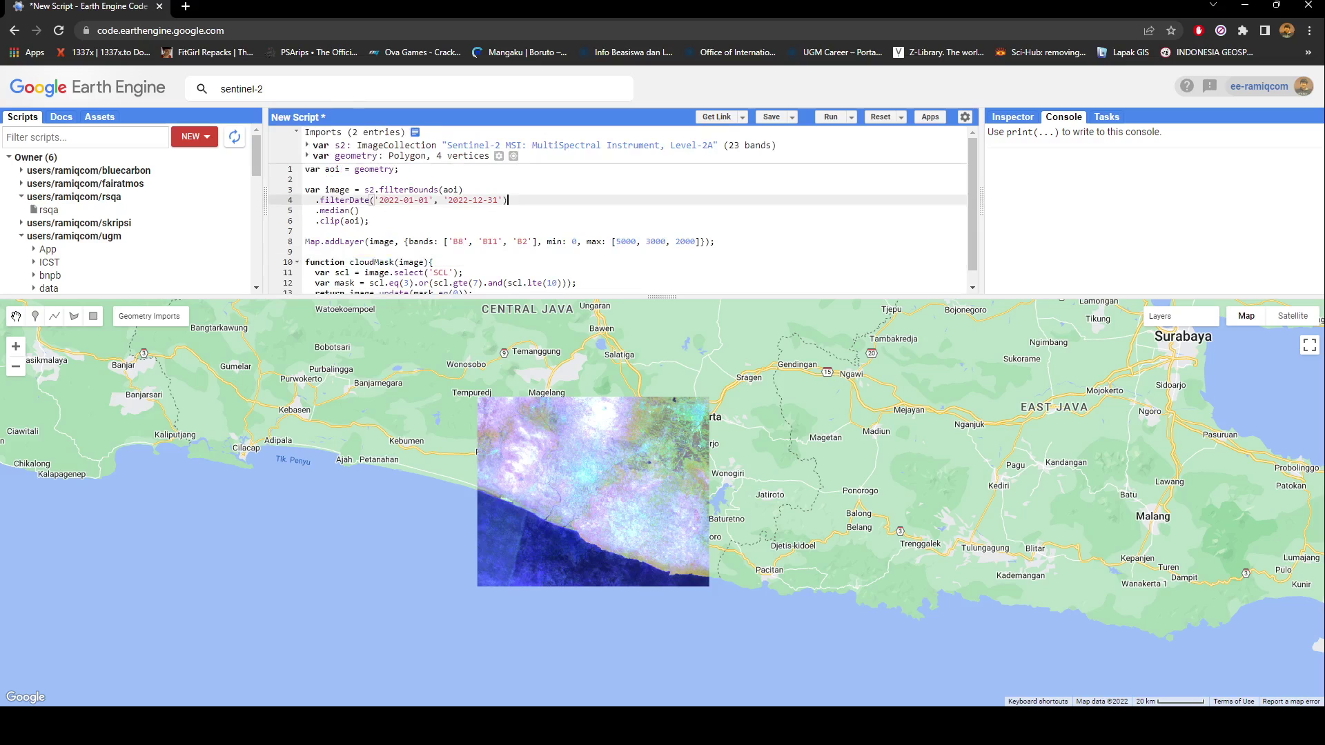
key(Return)
text(.)
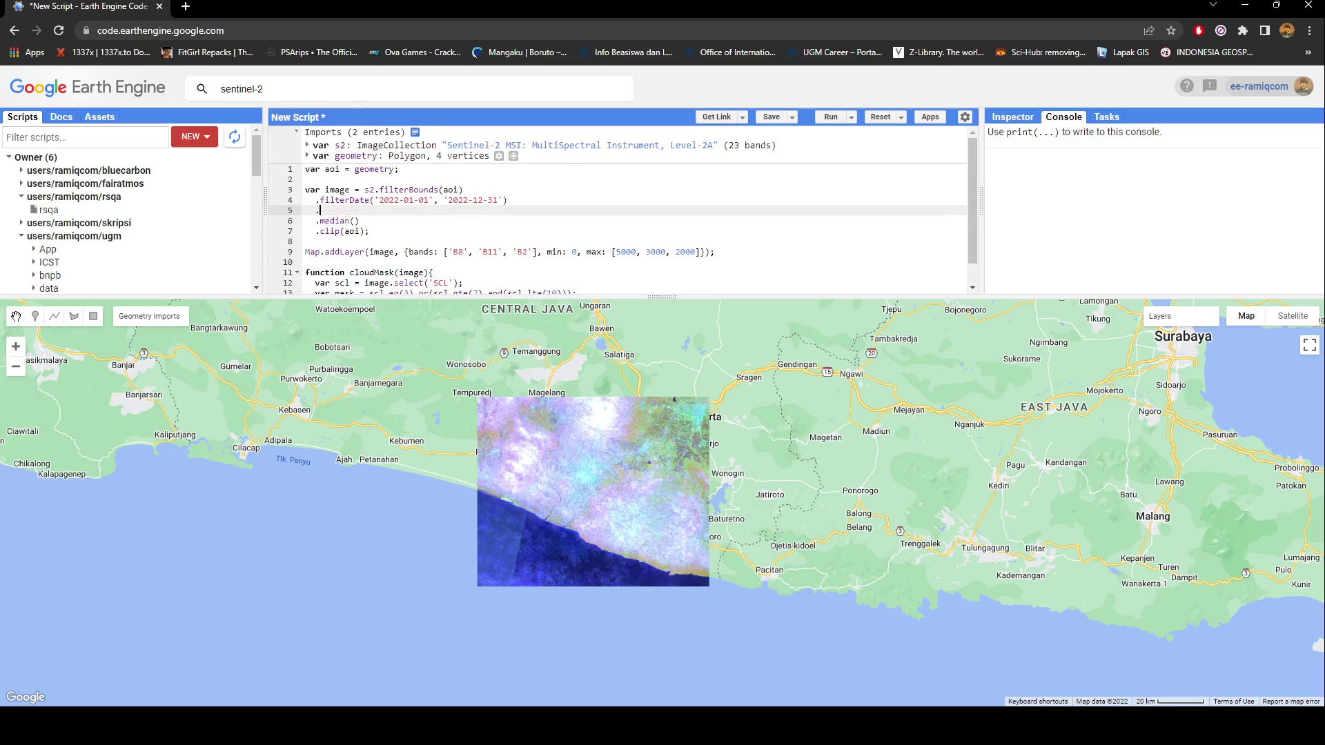
text(map(cloudMask);)
key(ctrl+Return)
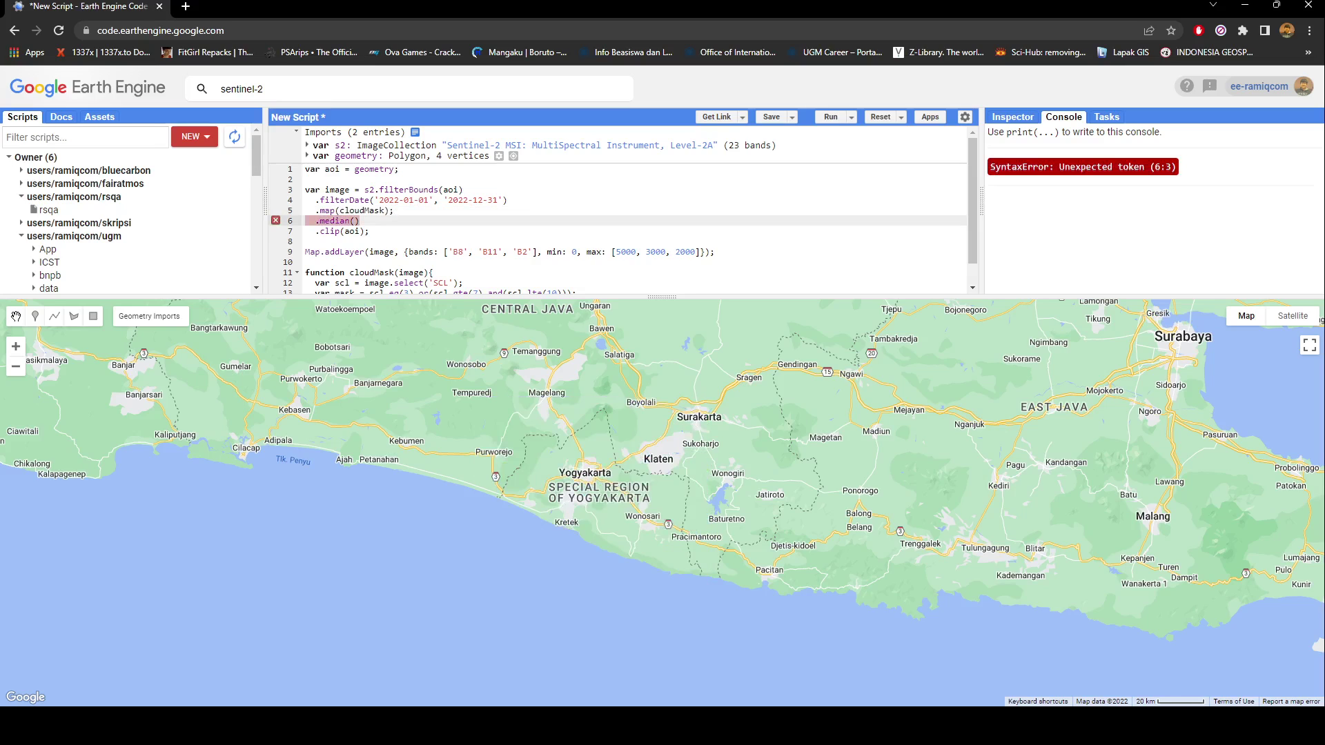
key(Up)
key(End)
key(BackSpace)
key(ctrl+Return)
scroll(622, 207, down, 2)
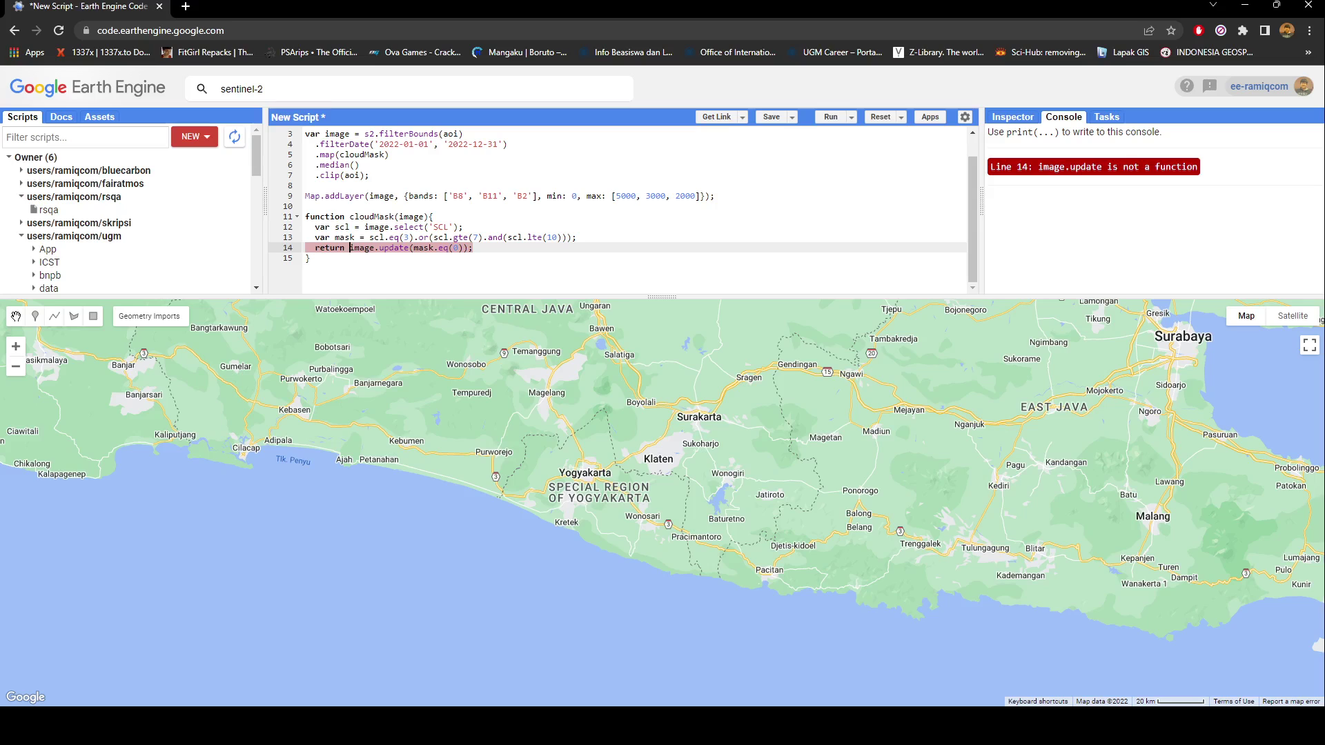
text(Mask)
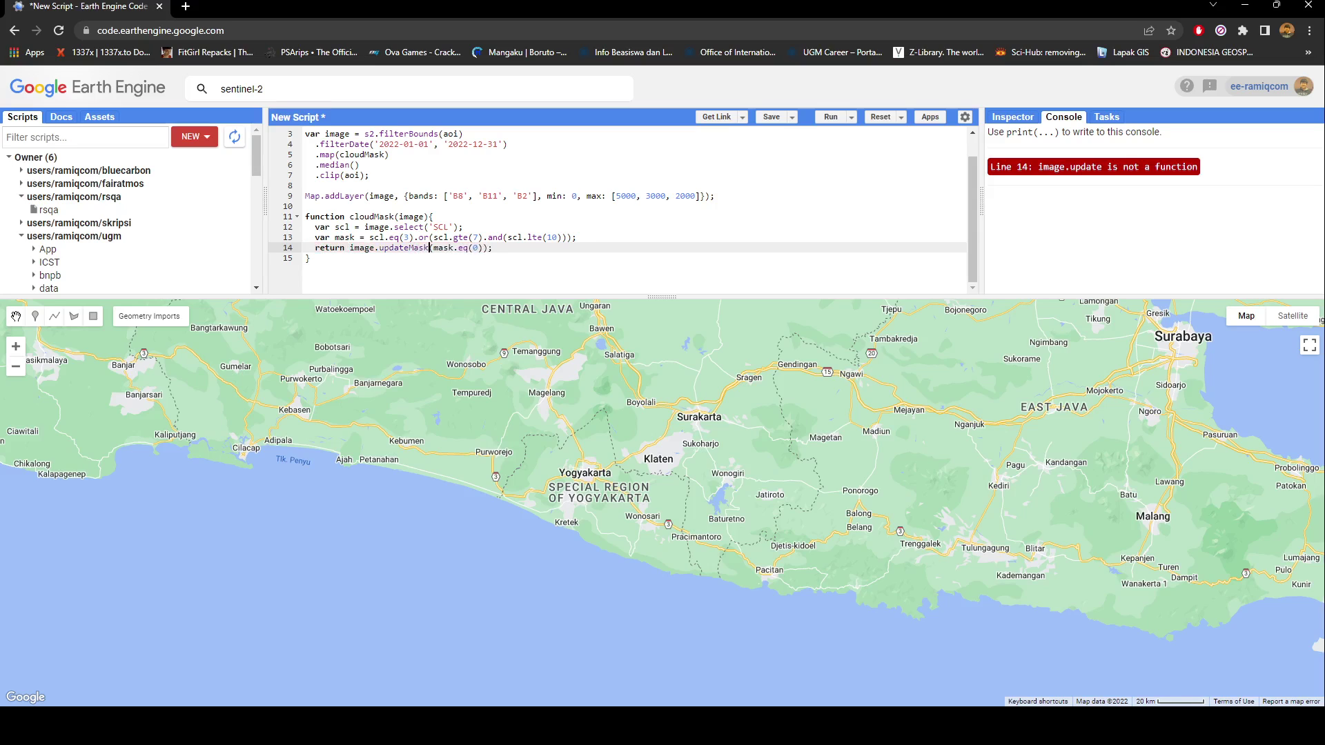
Change update to updateMask and rerun to render the cloud-masked composite.
key(ctrl+Return)
scroll(622, 207, up, 3)
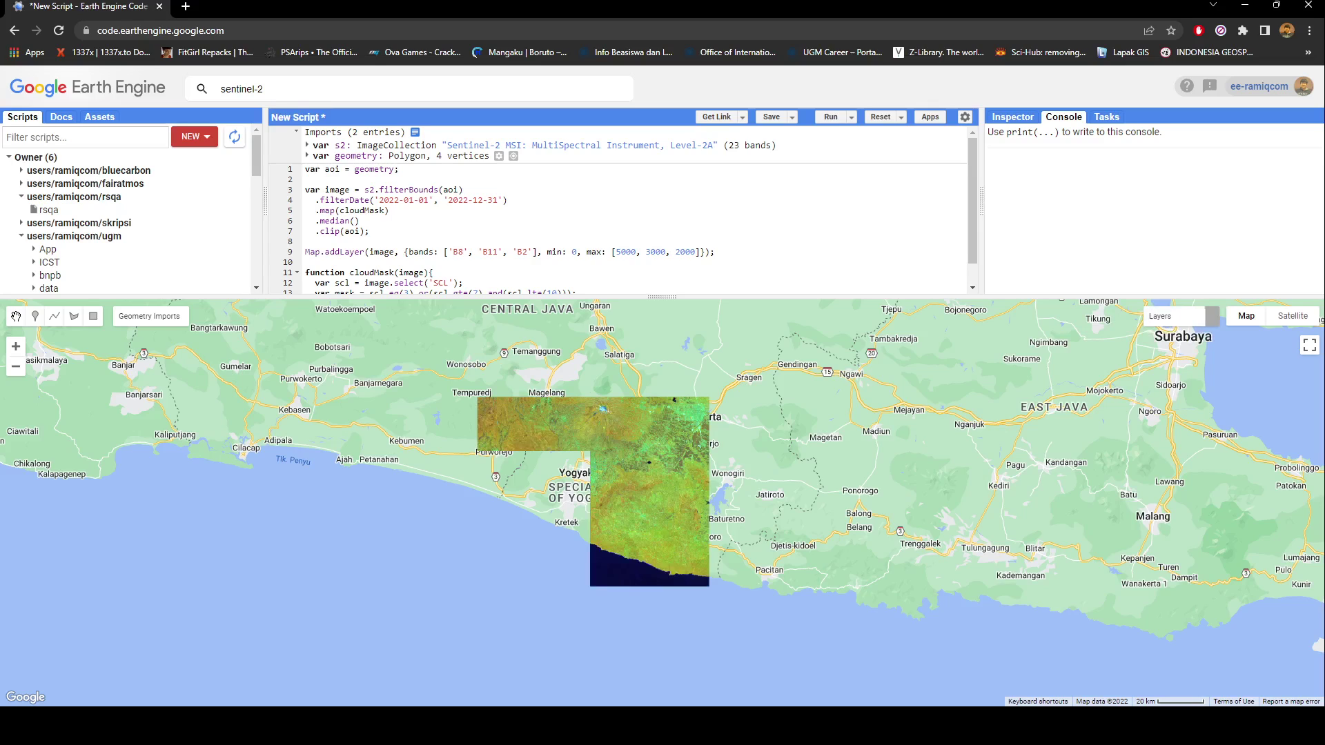
Adjust the layer's max stretch values and rerun to compare the composite's colours.
double_click(689, 251)
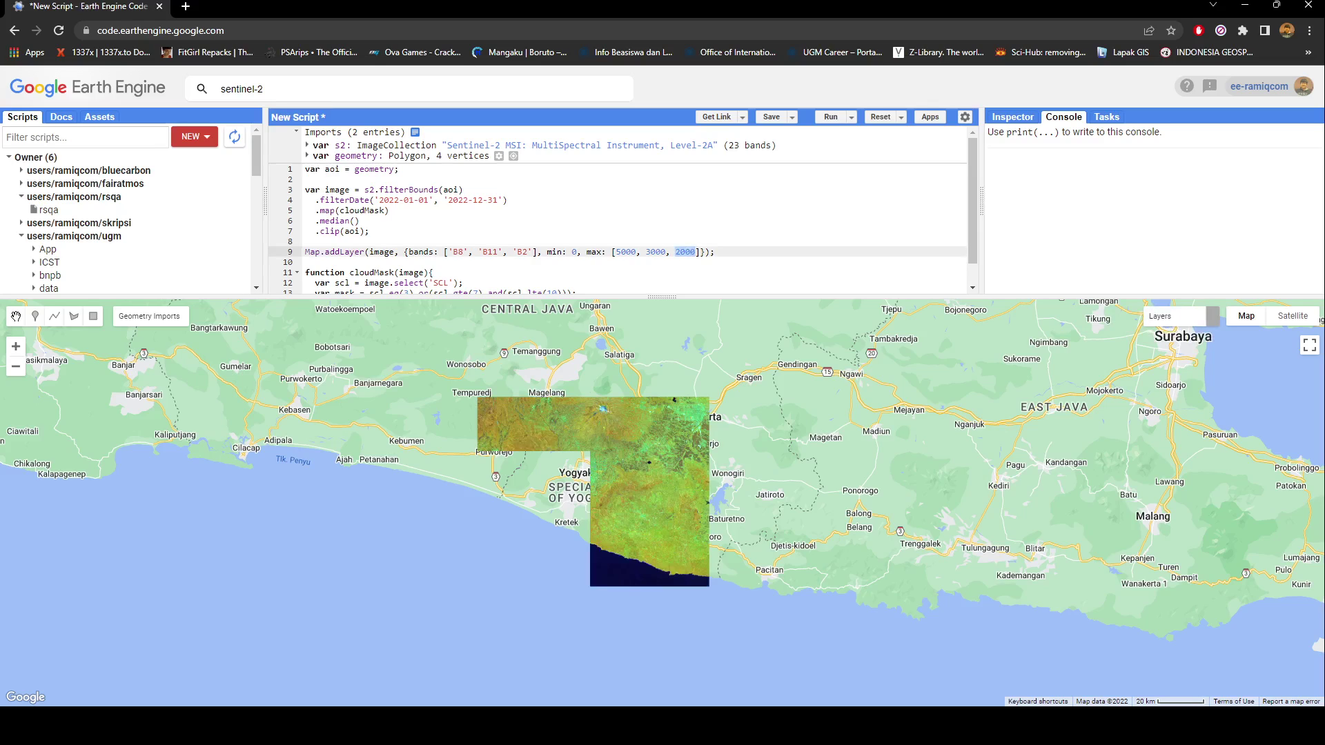
text(1000)
key(ctrl+Return)
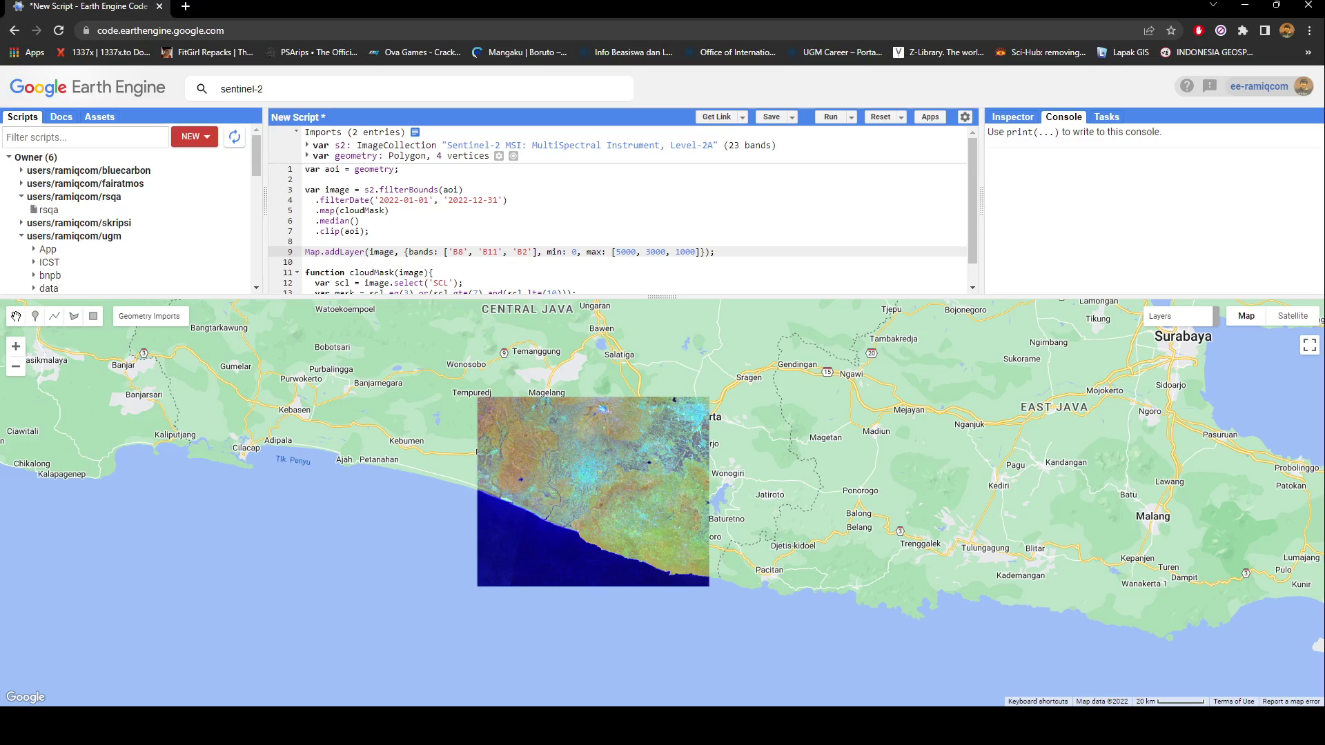
double_click(656, 252)
text(200)
key(BackSpace)
key(BackSpace)
key(BackSpace)
text(3000)
key(ctrl+Return)
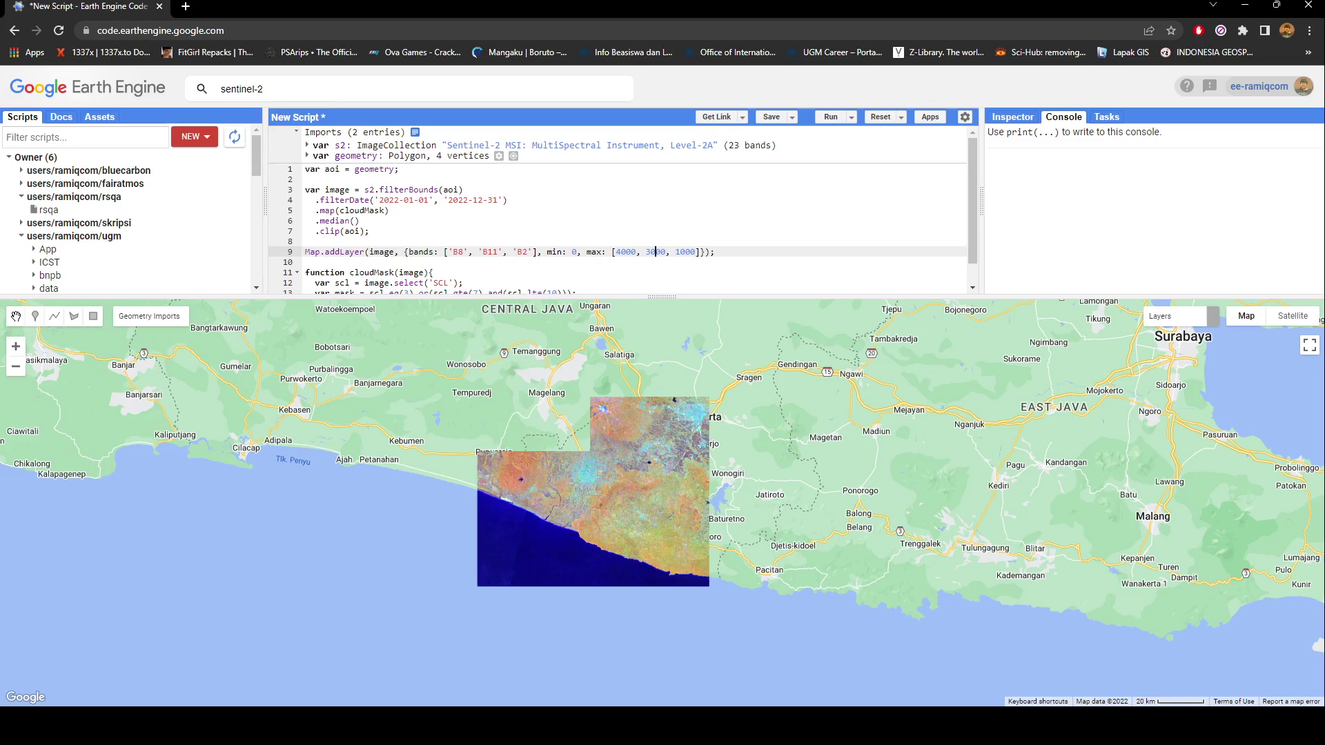
double_click(662, 252)
text(2)
key(ctrl+Return)
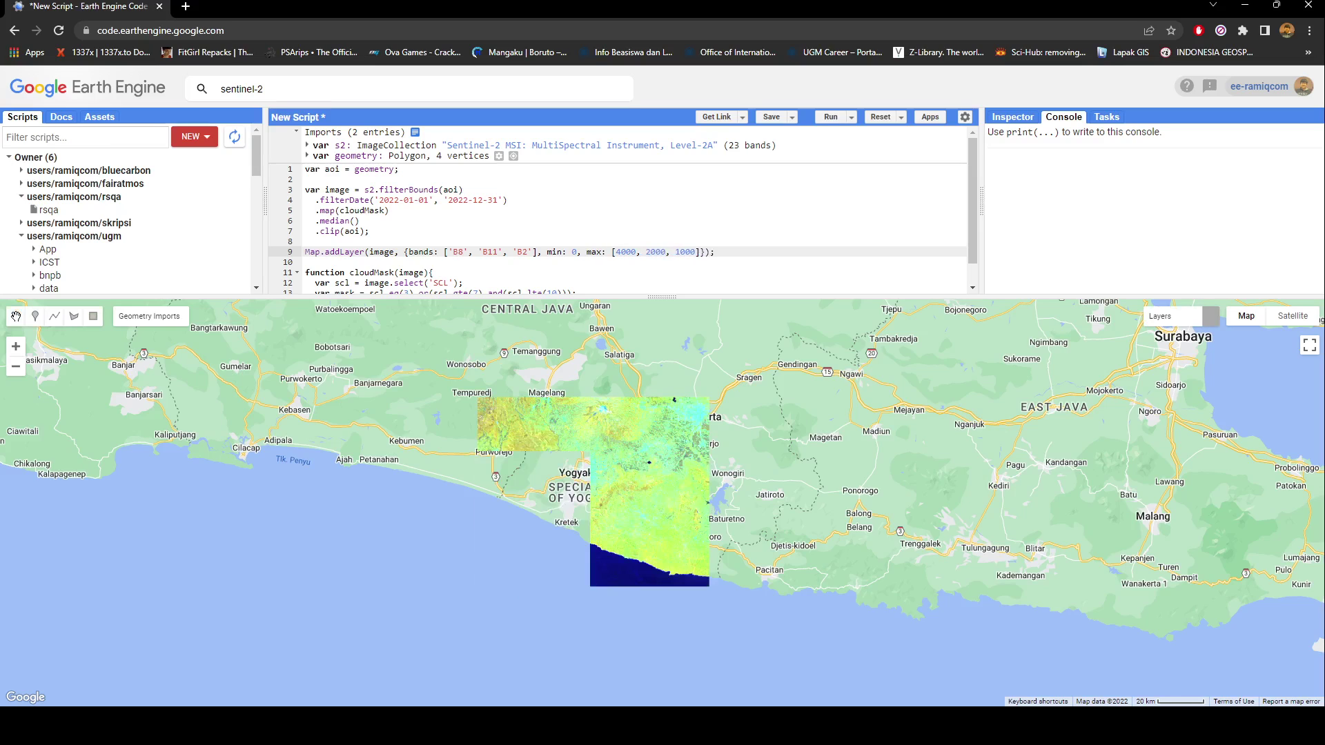
Settle on max values 4000, 3000, 1500, rerun, and enlarge the map below the code.
double_click(662, 252)
text(3)
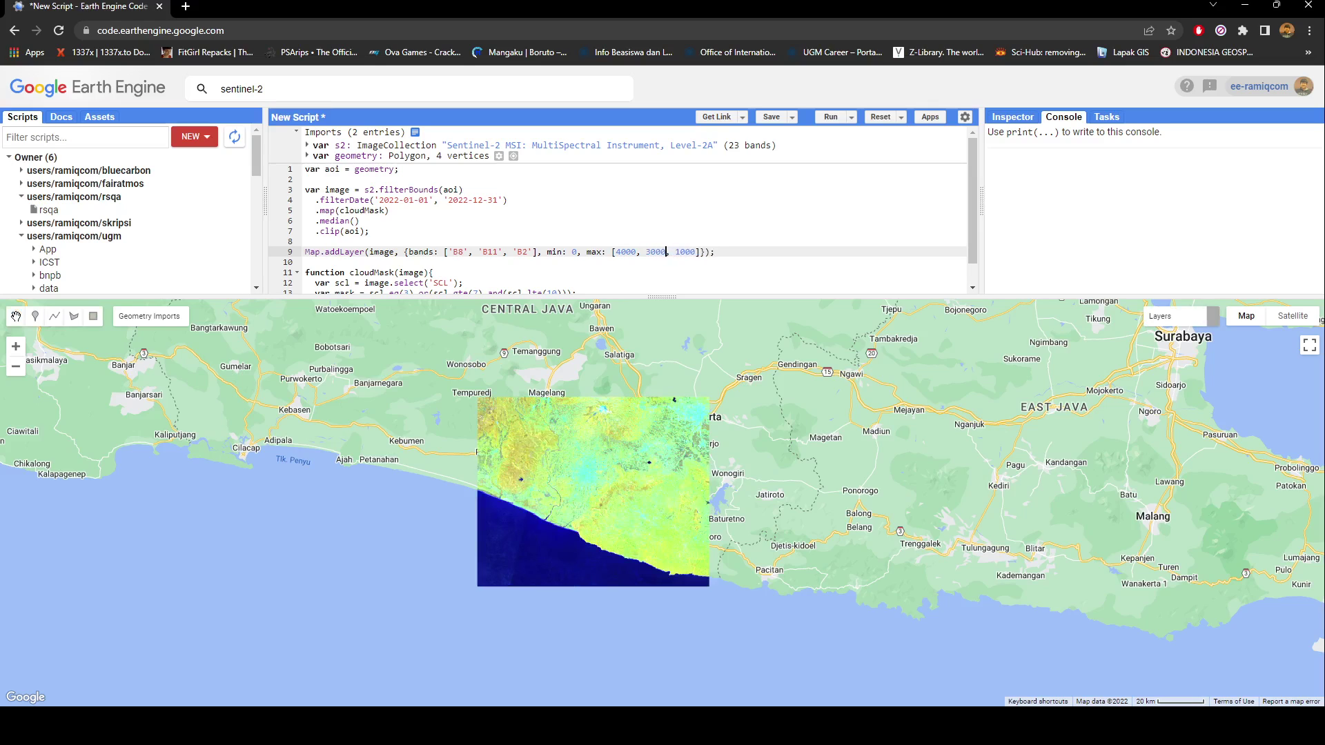
double_click(686, 252)
text(1500)
key(ctrl+Return)
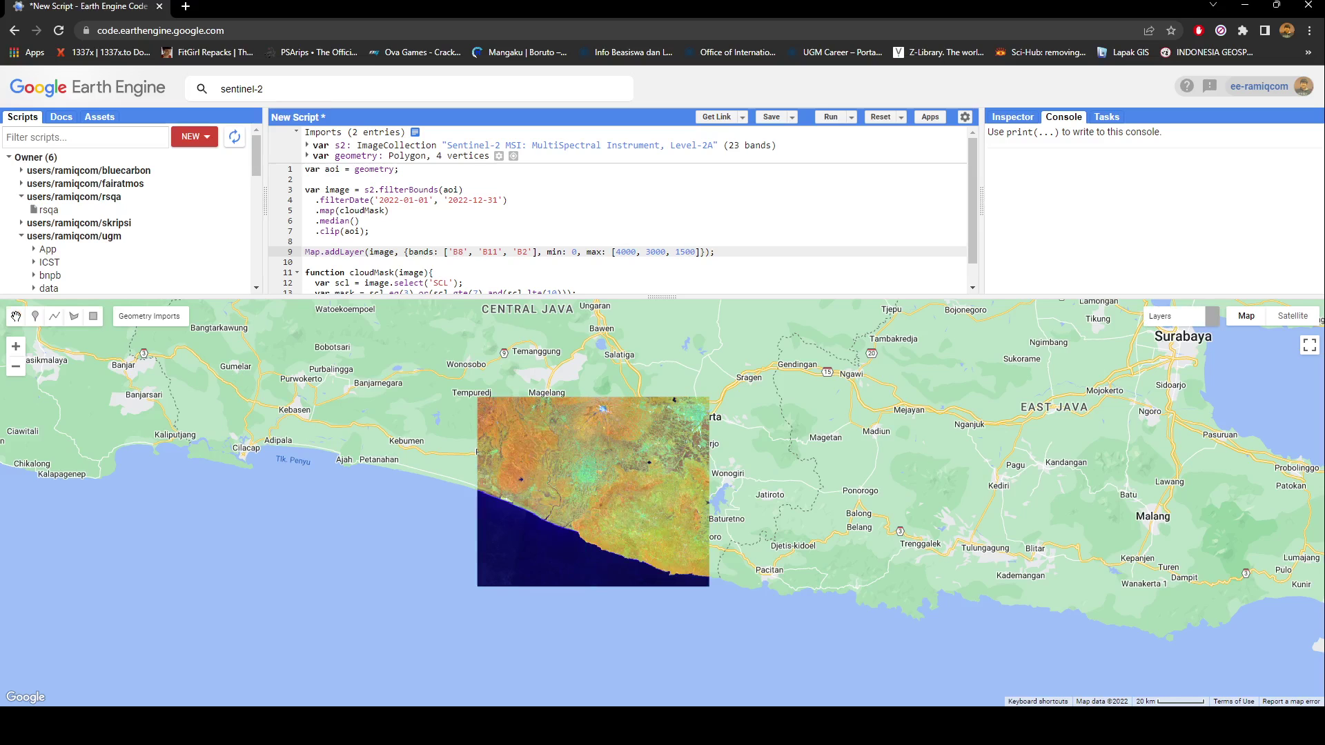
scroll(578, 512, up, 1)
mouse_move(663, 296)
mouse_down()
mouse_move(663, 191)
mouse_move(662, 309)
mouse_up()
scroll(621, 215, down, 1)
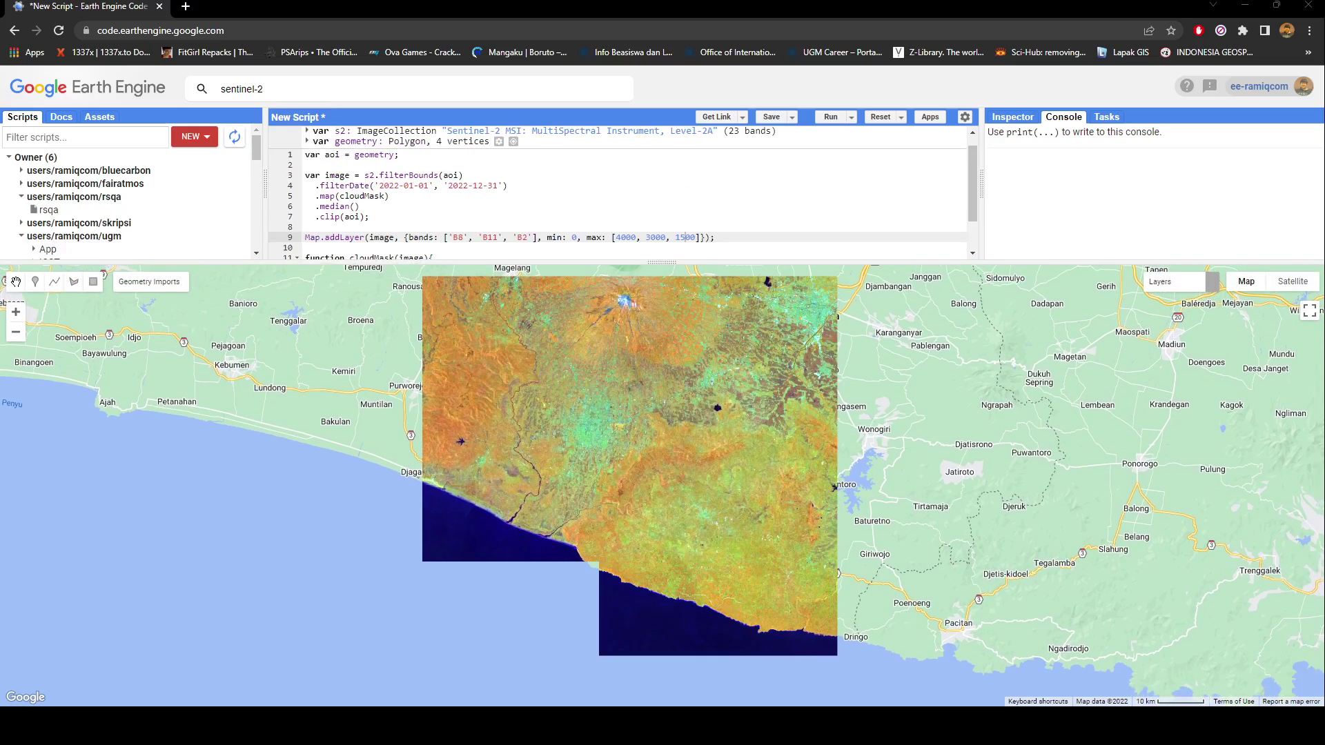
scroll(622, 197, down, 2)
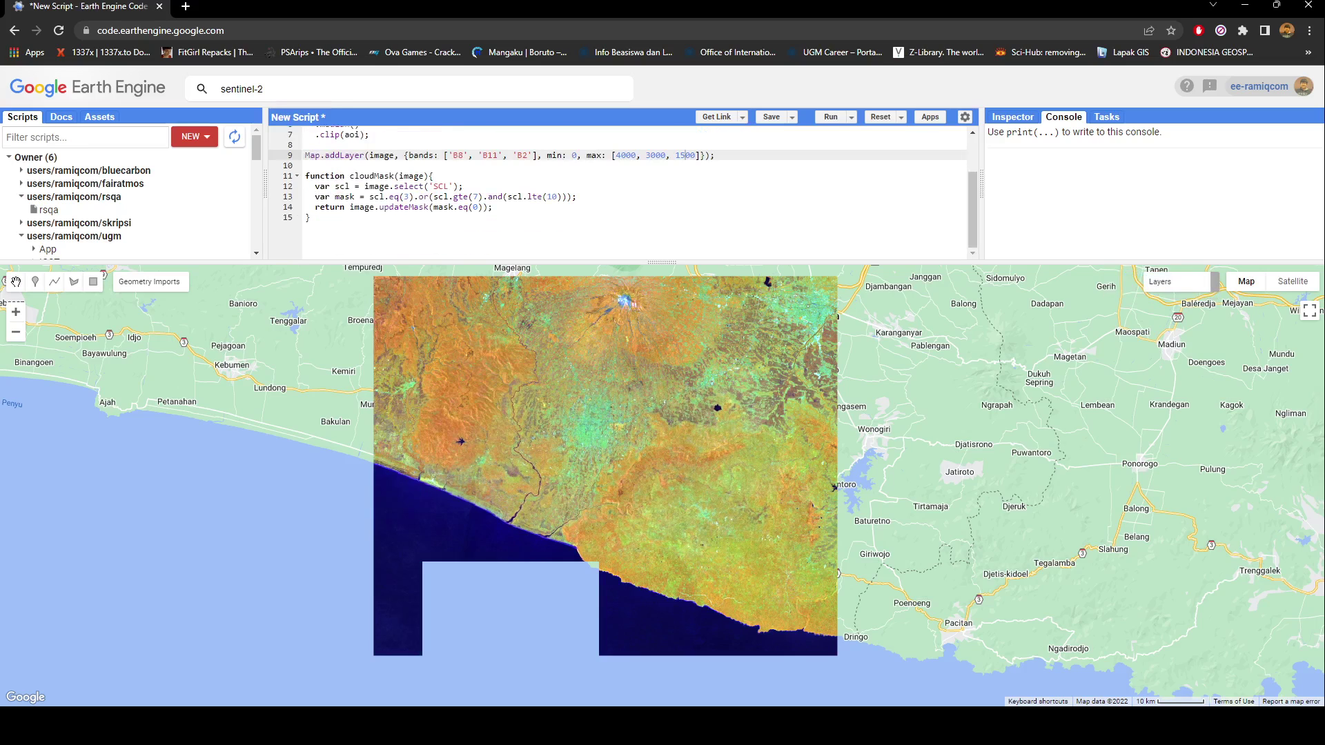
Add the layer name 'Sentine-2' to the Map.addLayer call on line 9.
key(Right)
text(, ')
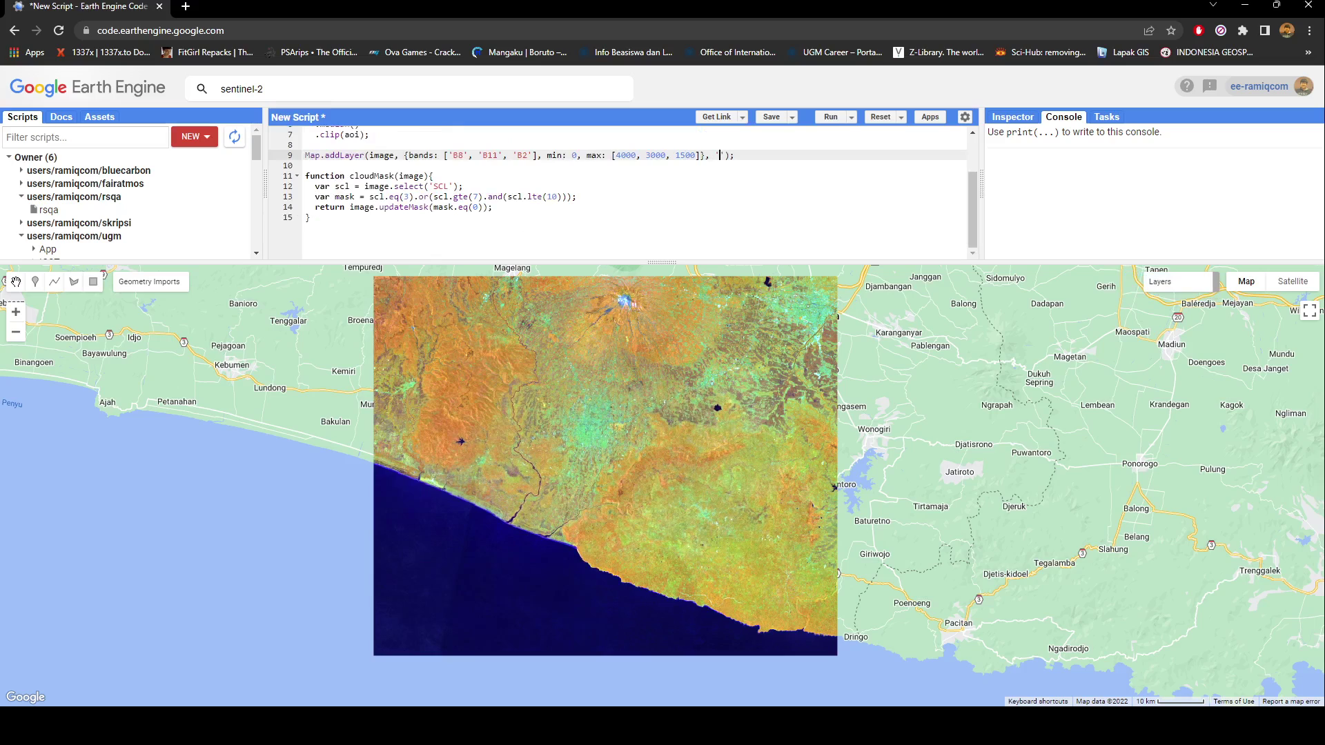
text(Sentine-)
text(2)
scroll(621, 191, up, 3)
Search 'landsat 8 level' and import the Landsat 8 Level 2 Collection 2 Tier 1 collection.
click(310, 89)
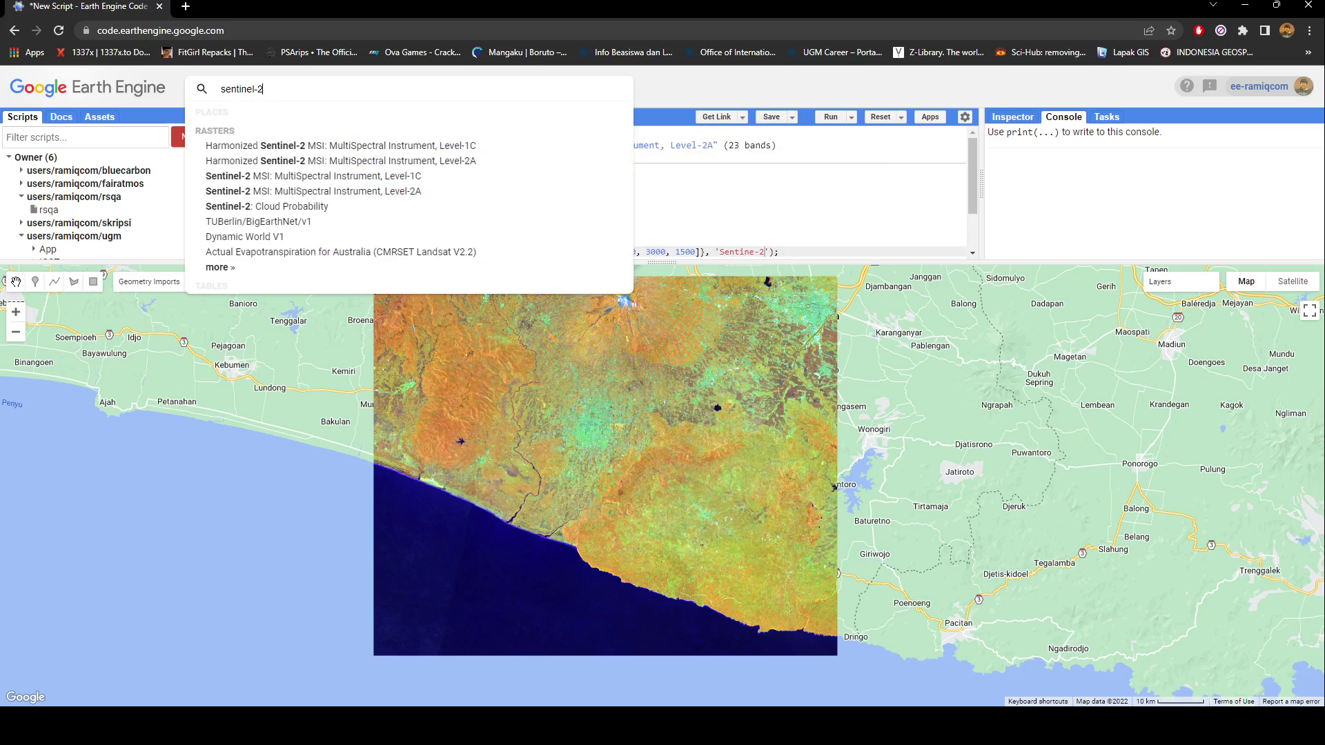
key(ctrl+a)
text(la)
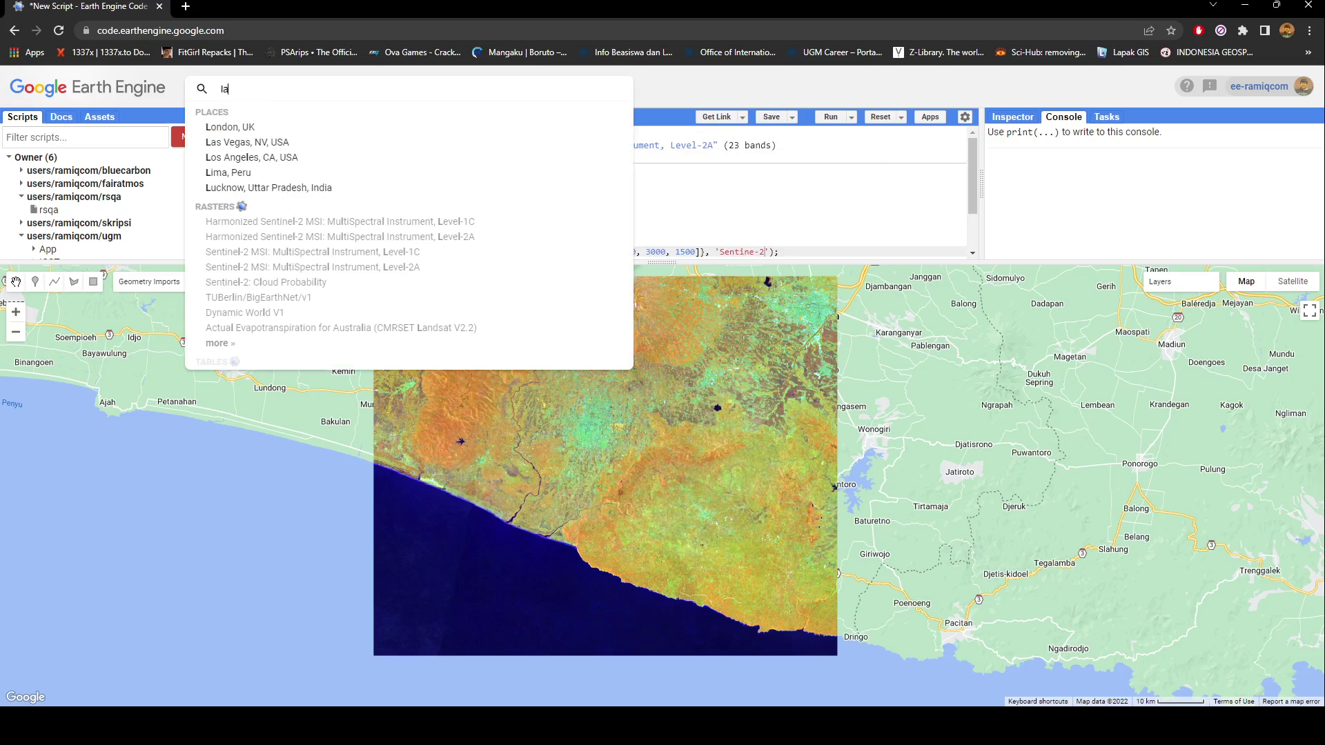
text(ndsat 8 )
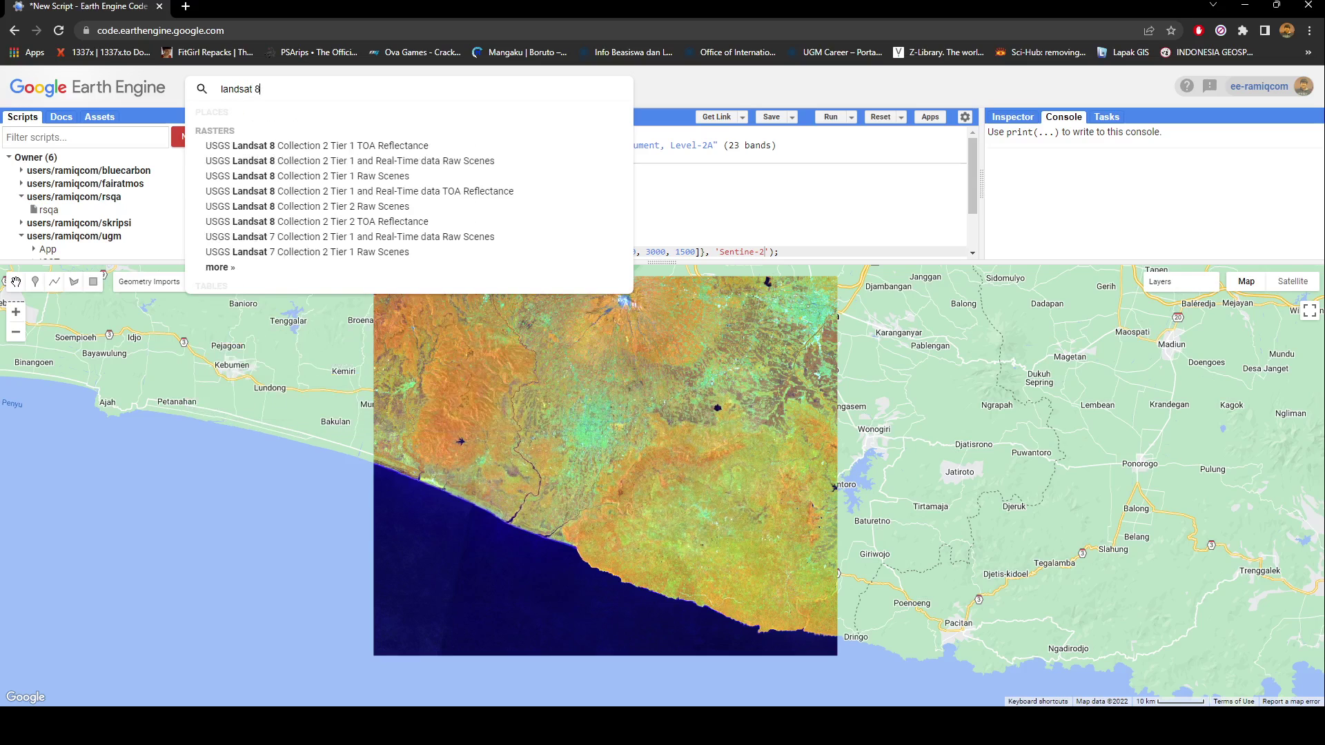
text(level)
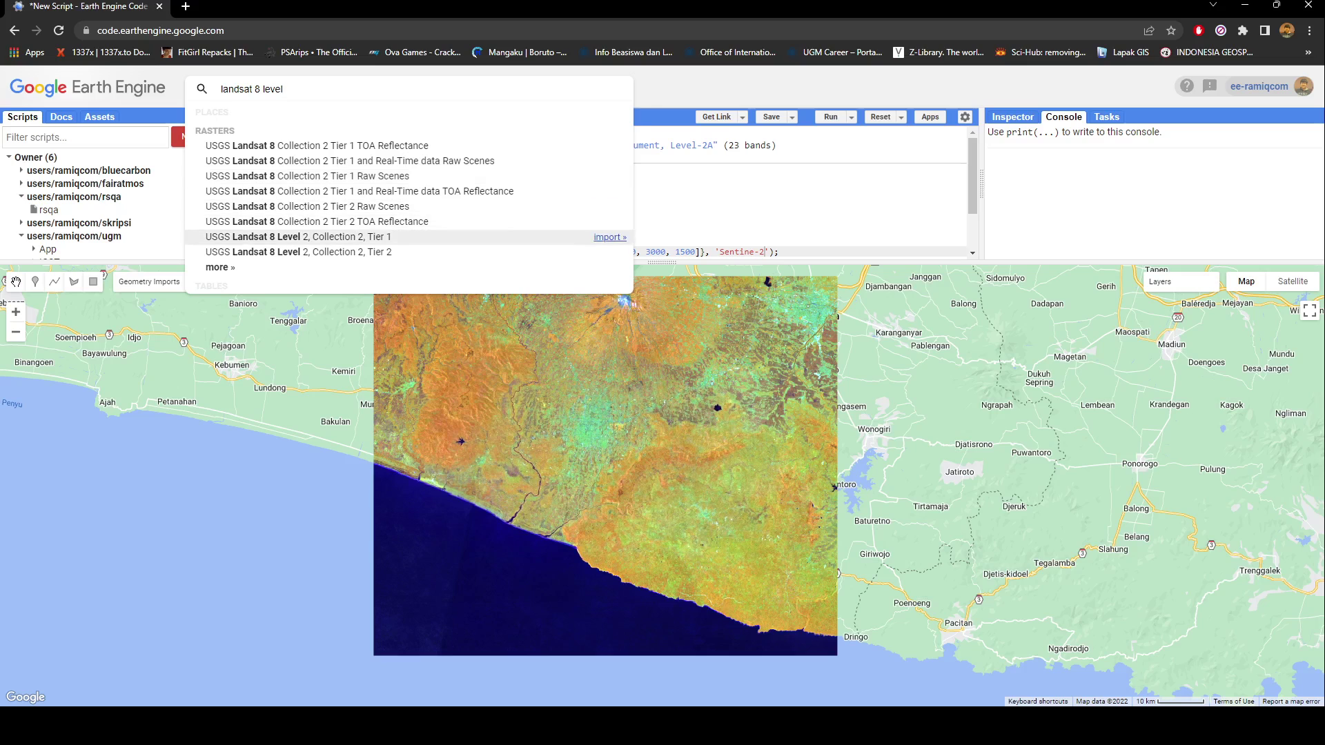
click(609, 237)
Search 'landsat 9' and import the Landsat 9 Level 2 Collection 2 Tier 1 collection.
click(414, 88)
key(ctrl+a)
key(BackSpace)
text(landsa)
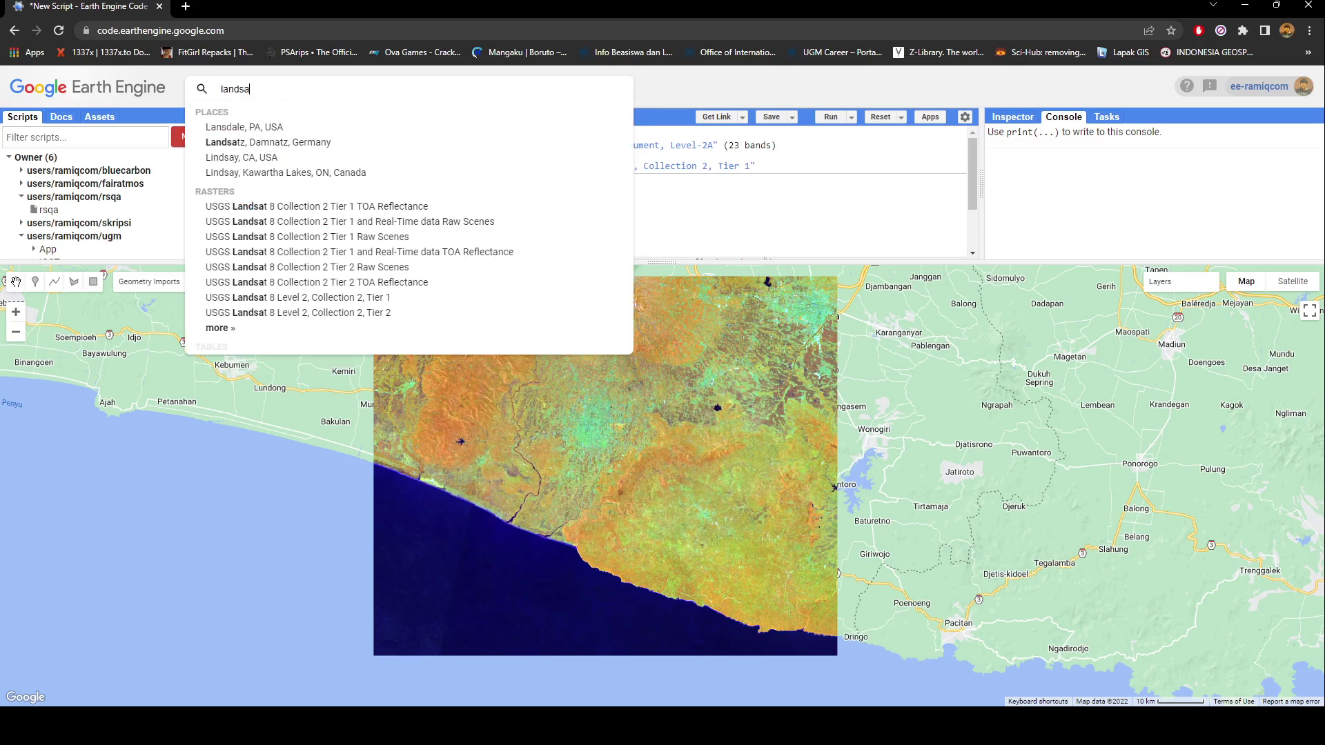
text(t 9)
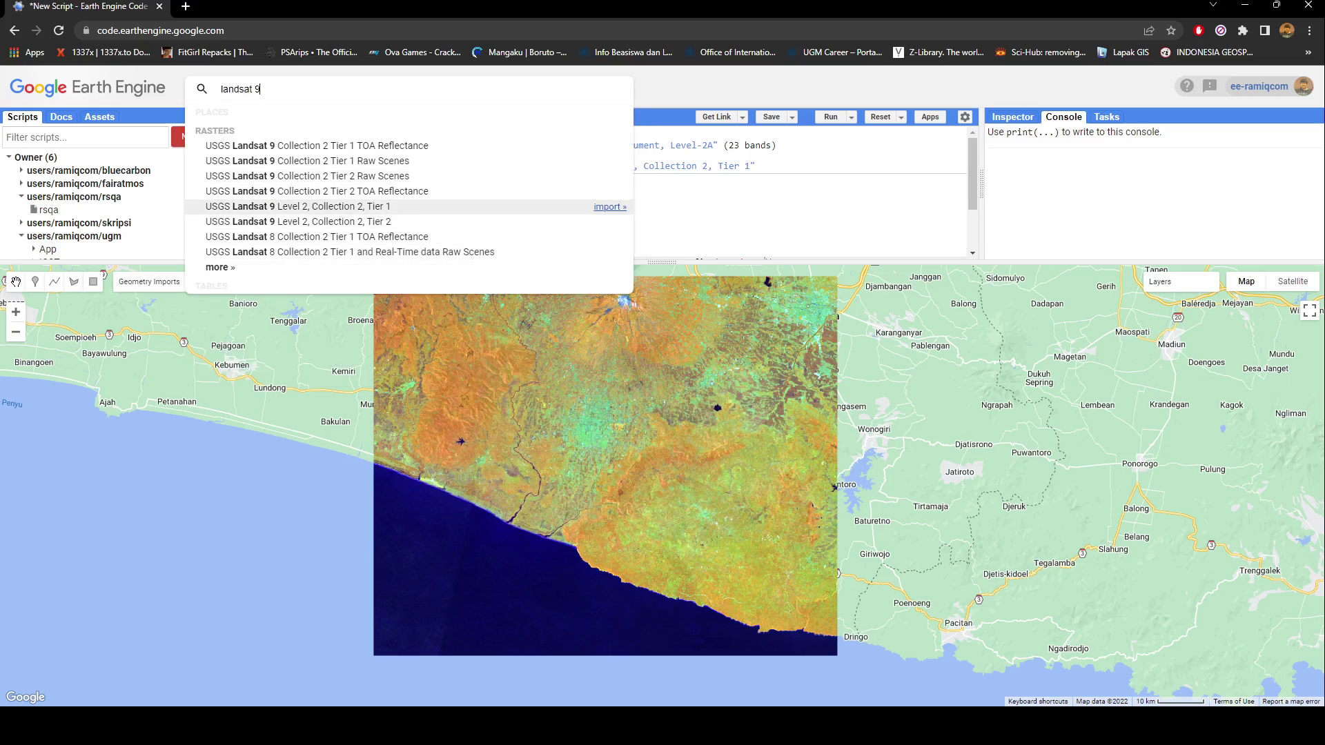
click(609, 207)
Rename the two imported collections to l8 and l9.
click(373, 166)
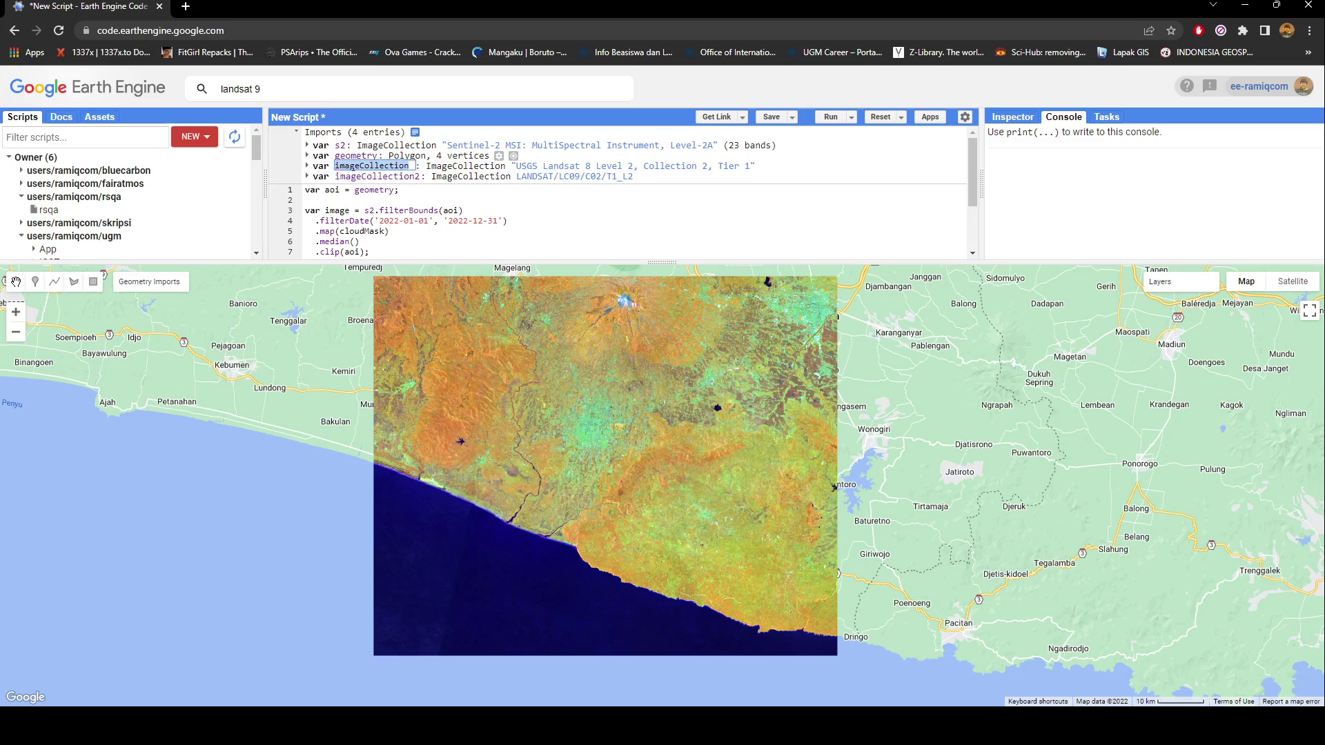
text(l8)
key(Return)
click(373, 176)
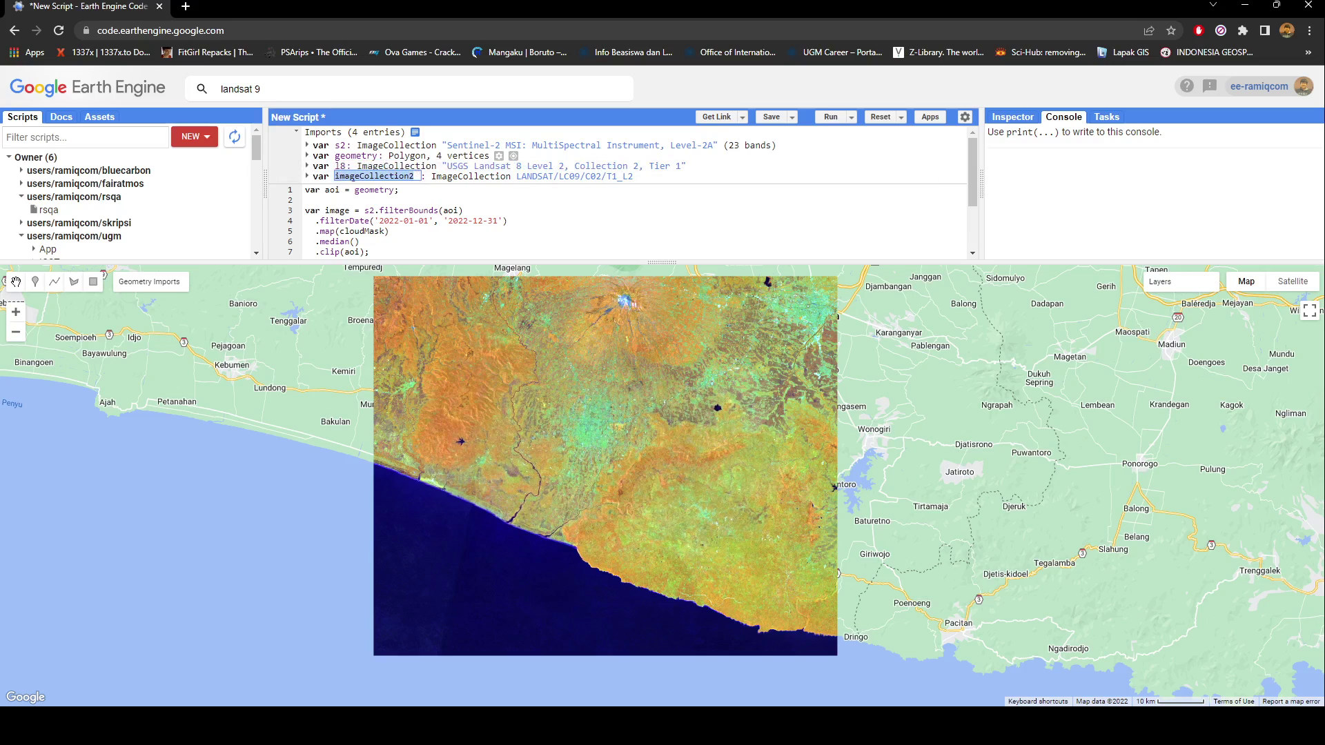
text(l9)
key(Return)
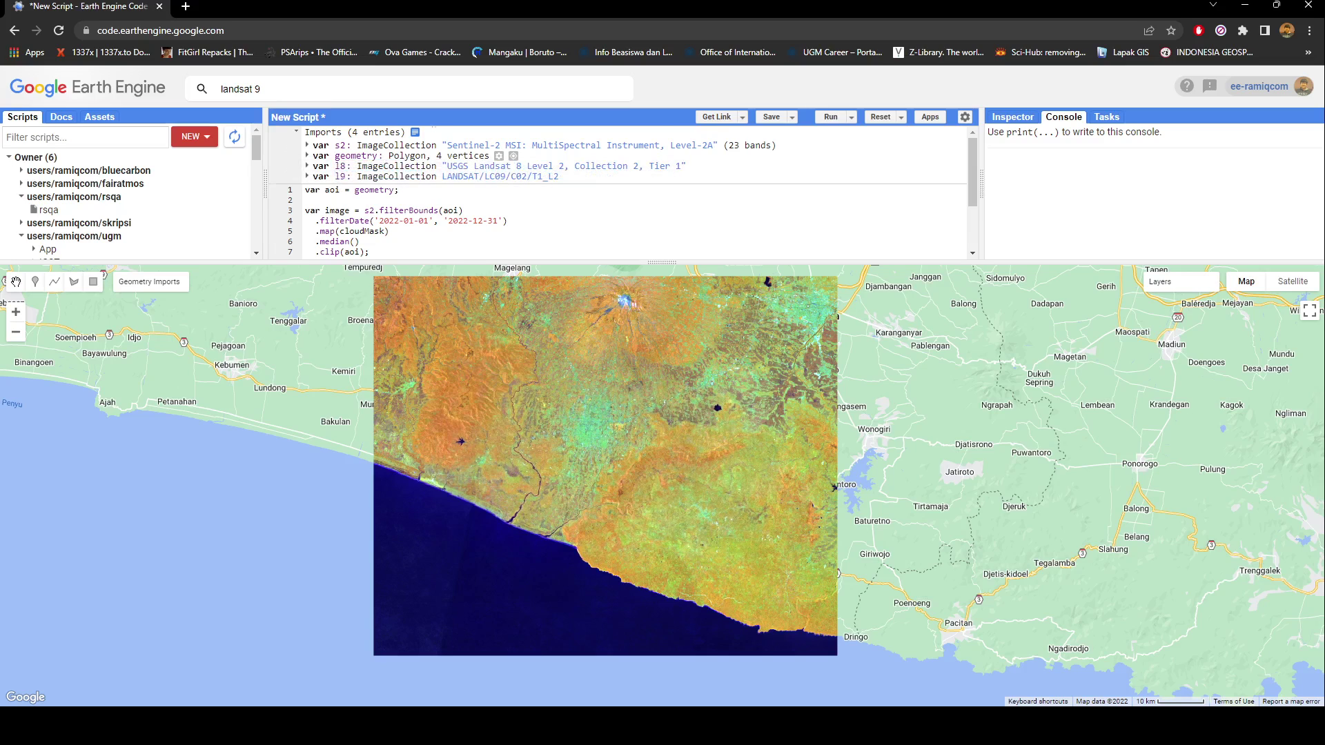
scroll(622, 207, down, 3)
Add a '// Sentinel-2' comment above the var image code.
key(Down)
scroll(621, 192, up, 2)
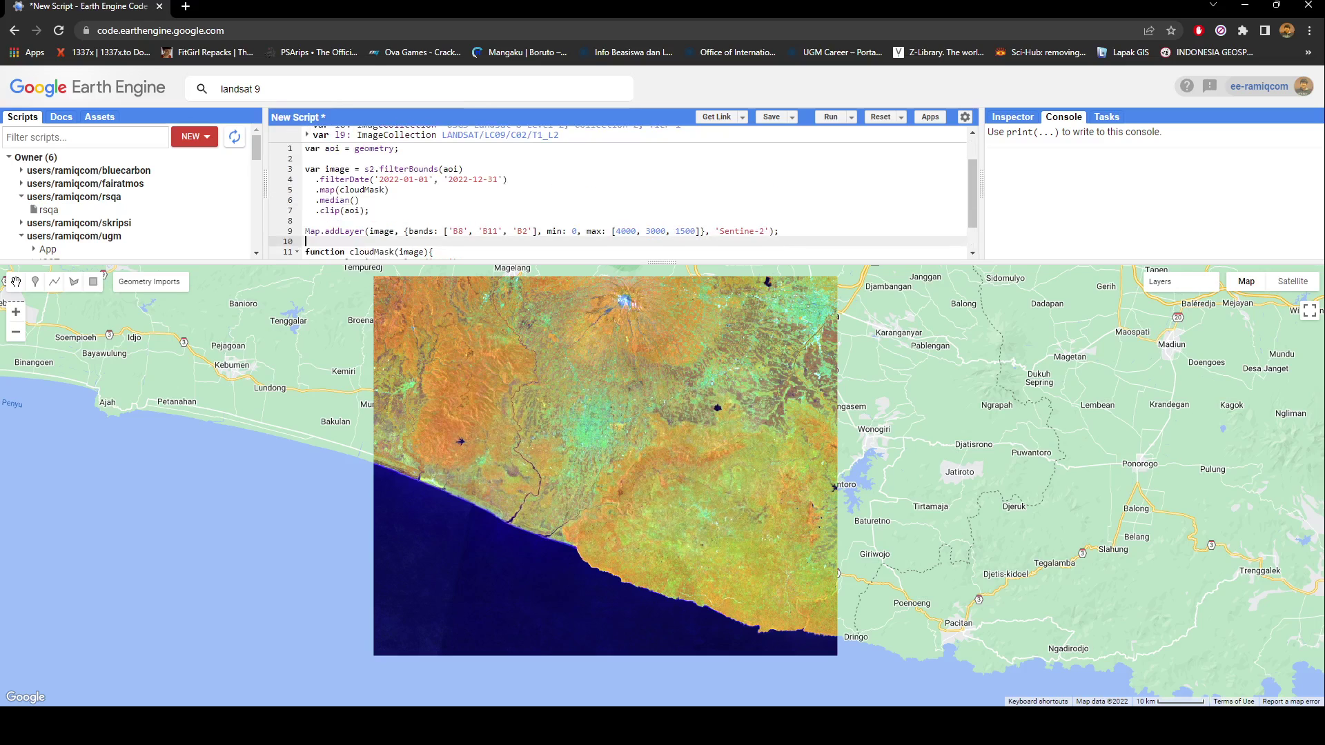
key(Up)
key(Up)
key(Up)
key(Down)
key(Return)
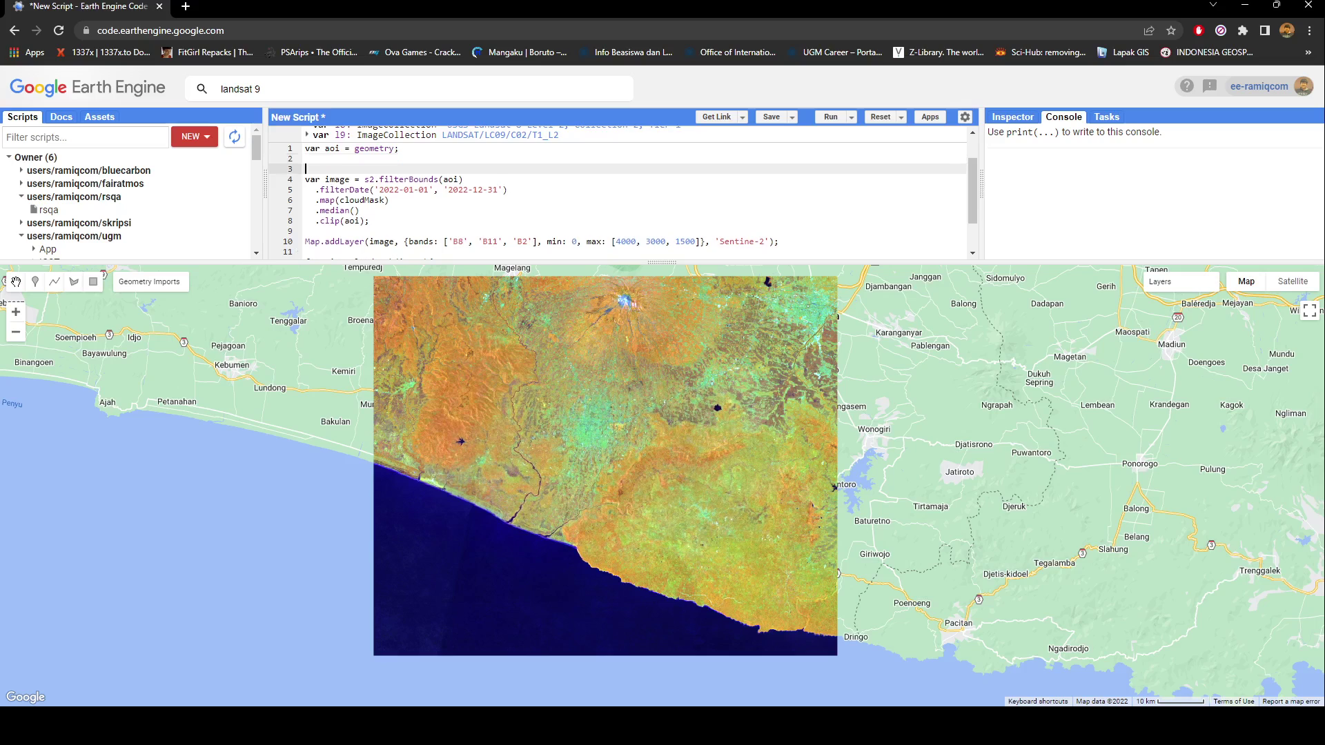
text(// Sentinel-2)
Remove the blank line before Map.addLayer and add '// Sentinel-2 cloud masking' above the function.
click(328, 241)
key(Up)
key(BackSpace)
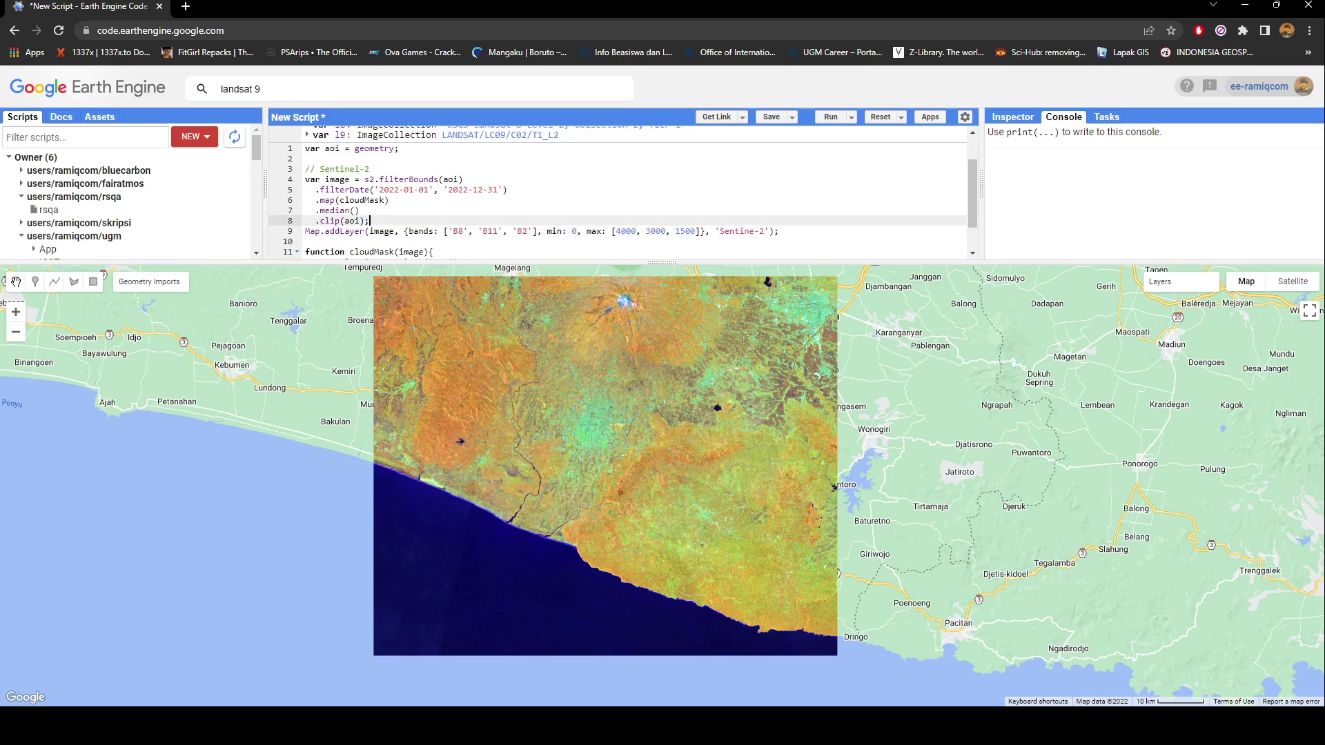
scroll(621, 191, down, 1)
key(Down)
key(Down)
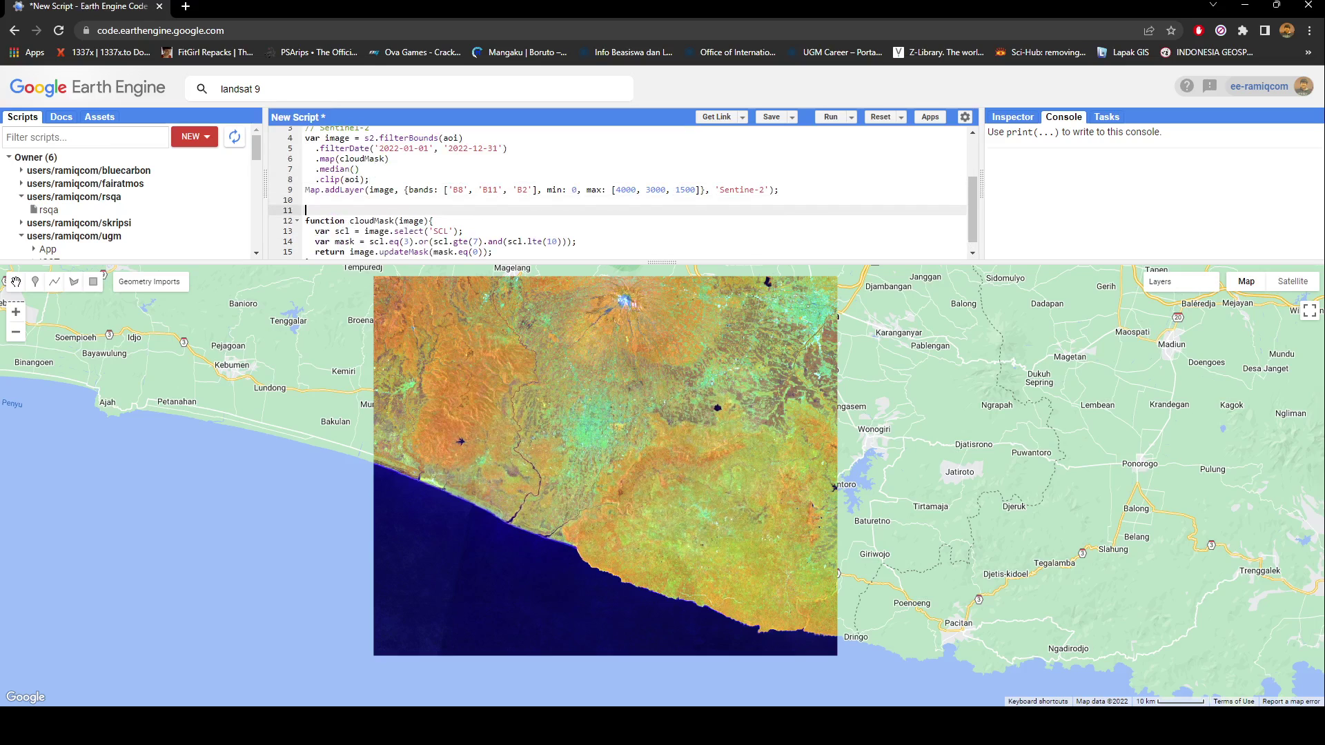
text(// Sentinel-2 cloud masking)
scroll(619, 194, down, 3)
scroll(618, 194, up, 5)
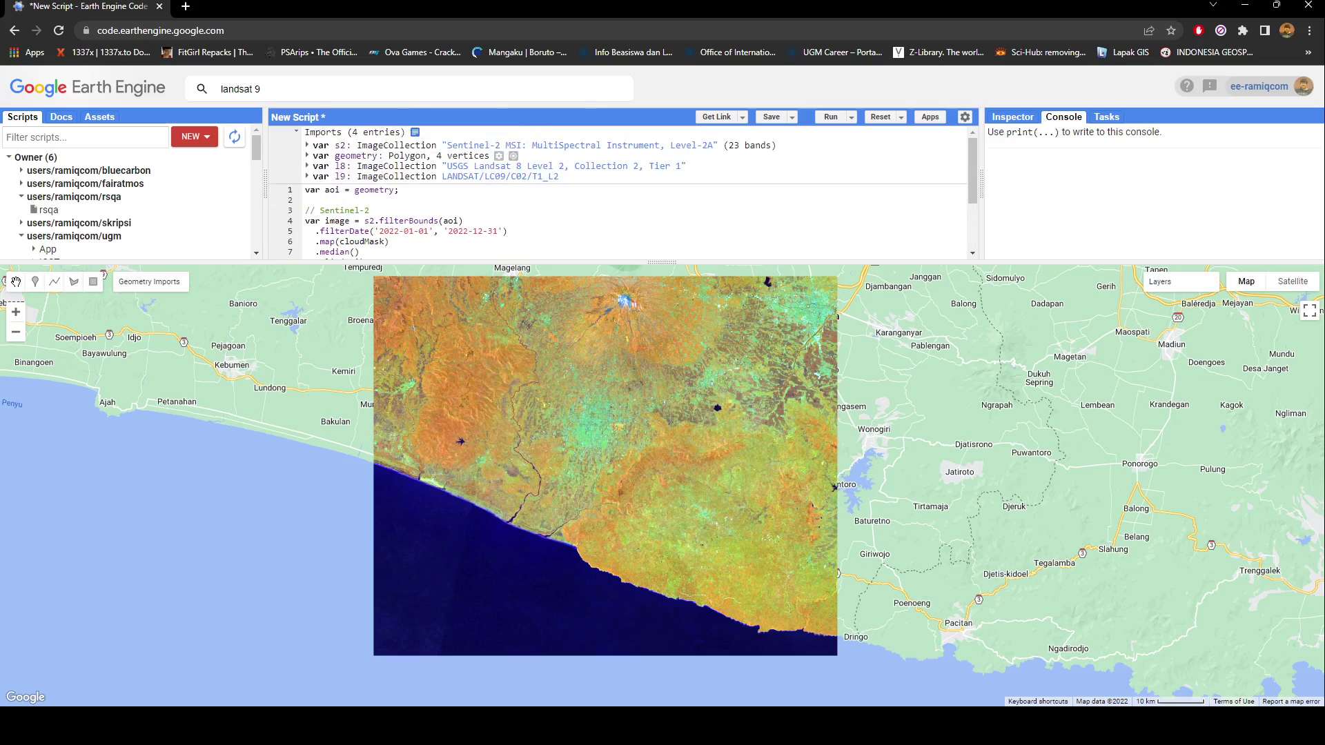
Insert a new first line above the AOI definition.
click(306, 190)
key(Return)
text(// )
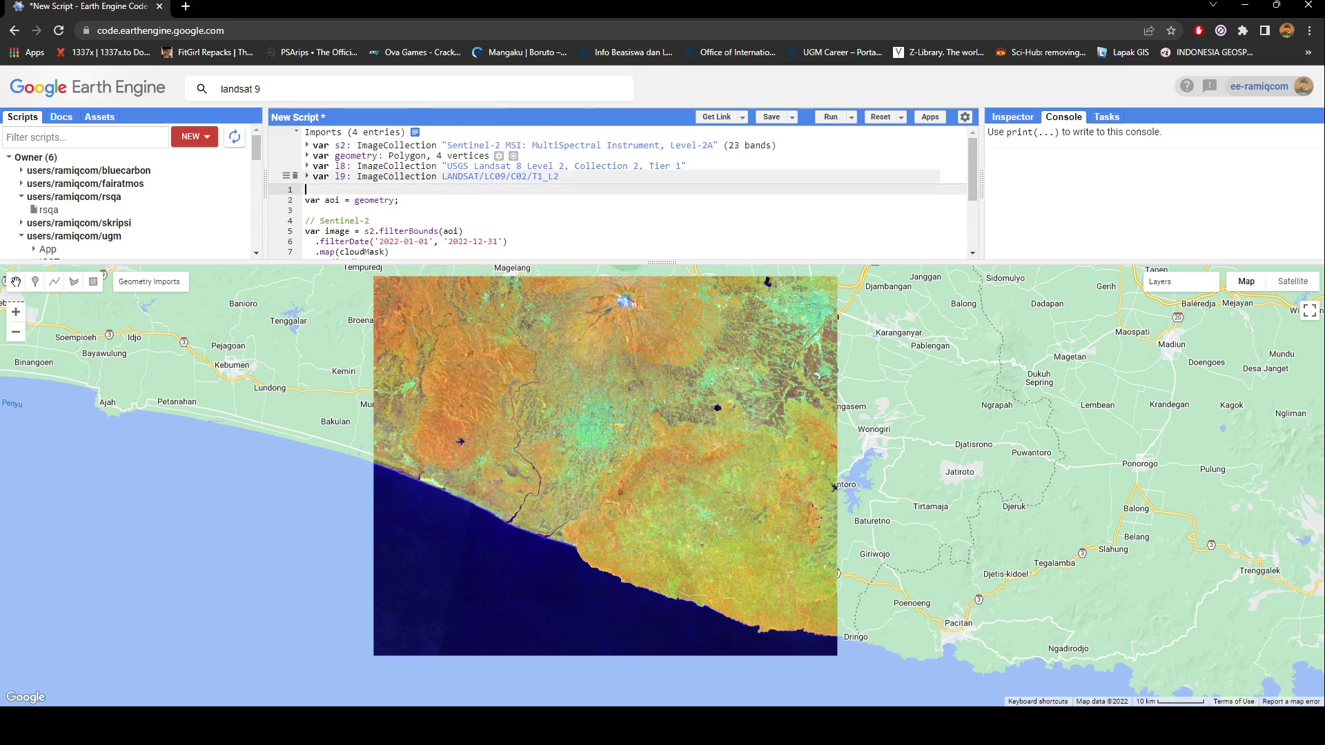
text(AOI)
scroll(617, 194, down, 5)
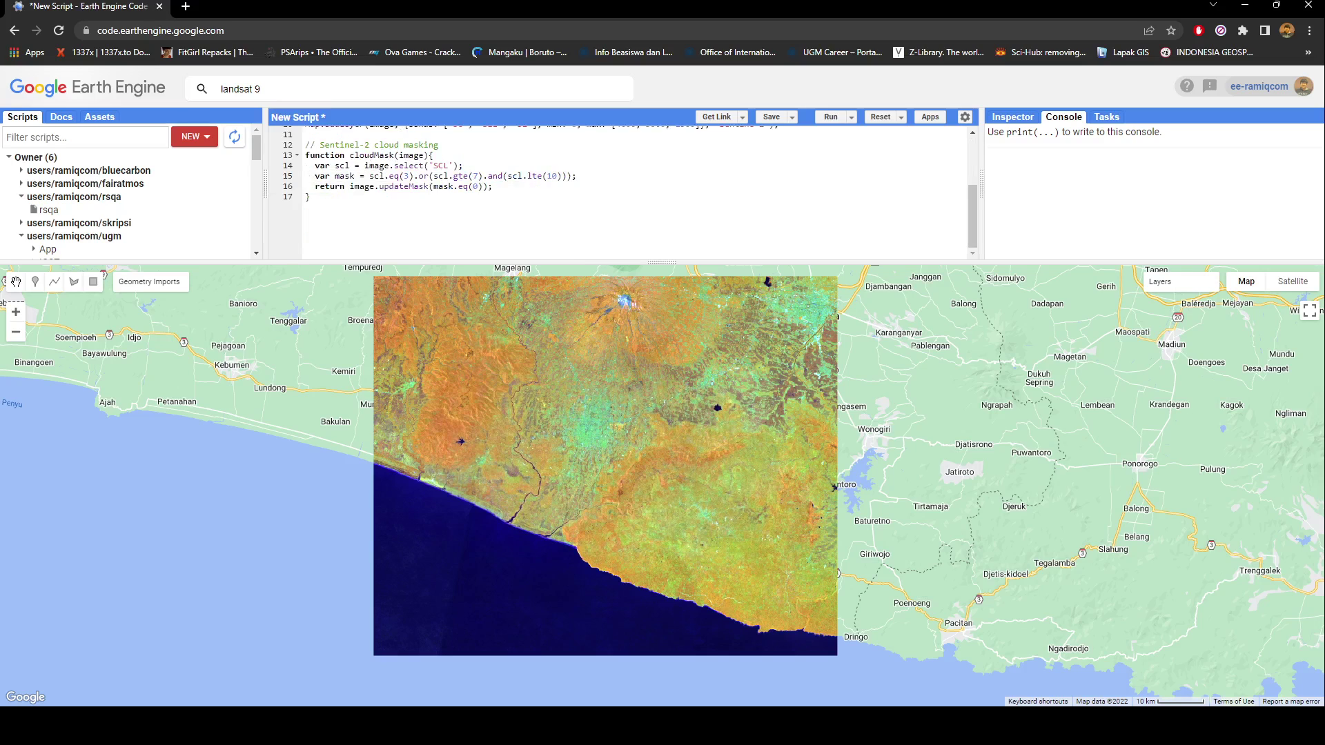
scroll(617, 194, up, 2)
scroll(617, 194, down, 2)
Start a Landsat section at the end defining var landsat8 from l8 filtered to aoi.
key(ctrl+End)
key(Return)
key(Return)
key(Return)
text(// Landsat)
key(Return)
text(var landsatImage =)
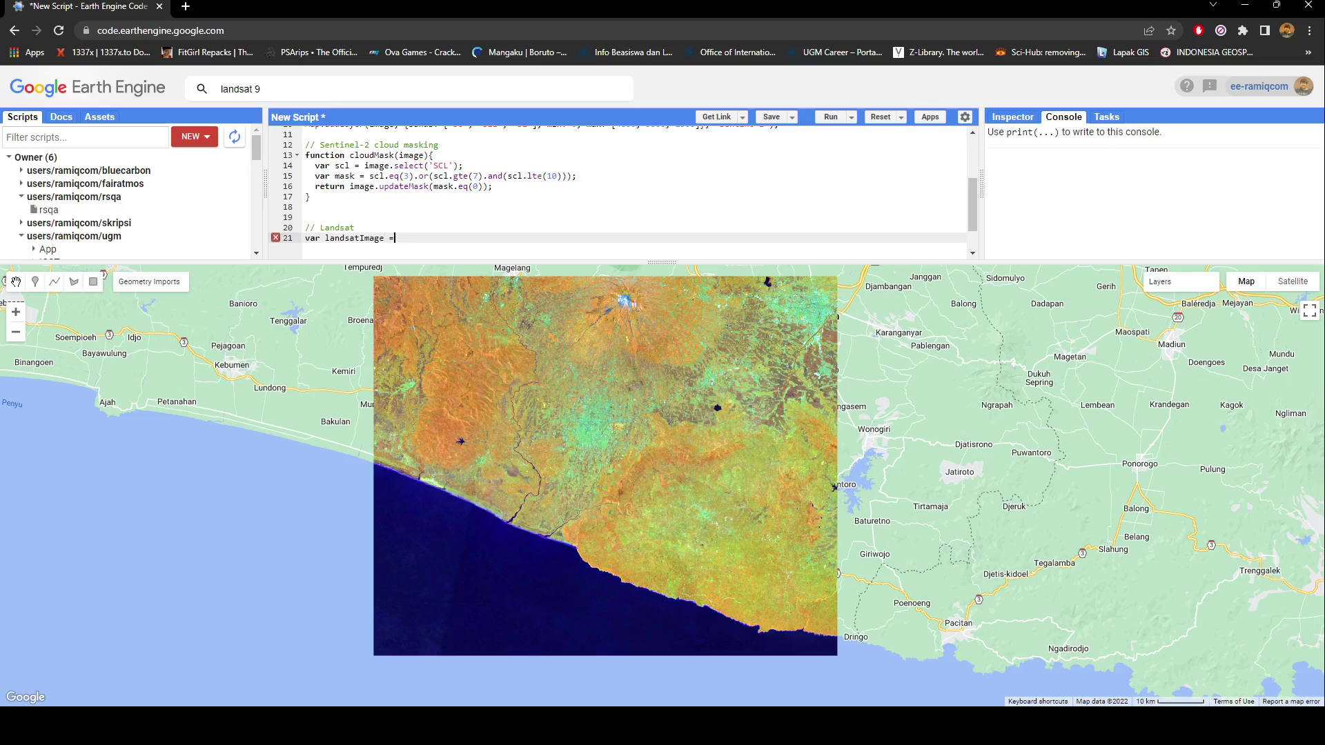
key(BackSpace)
key(BackSpace)
key(BackSpace)
key(BackSpace)
key(BackSpace)
key(BackSpace)
text(8 )
text(= l8.filterBounds(aoi)
key(Return)
text(.filter('2022-01-01', '2022-12-31'))
Add the 2022 date filter, .median() and .clip(aoi) to the landsat8 chain.
key(Return)
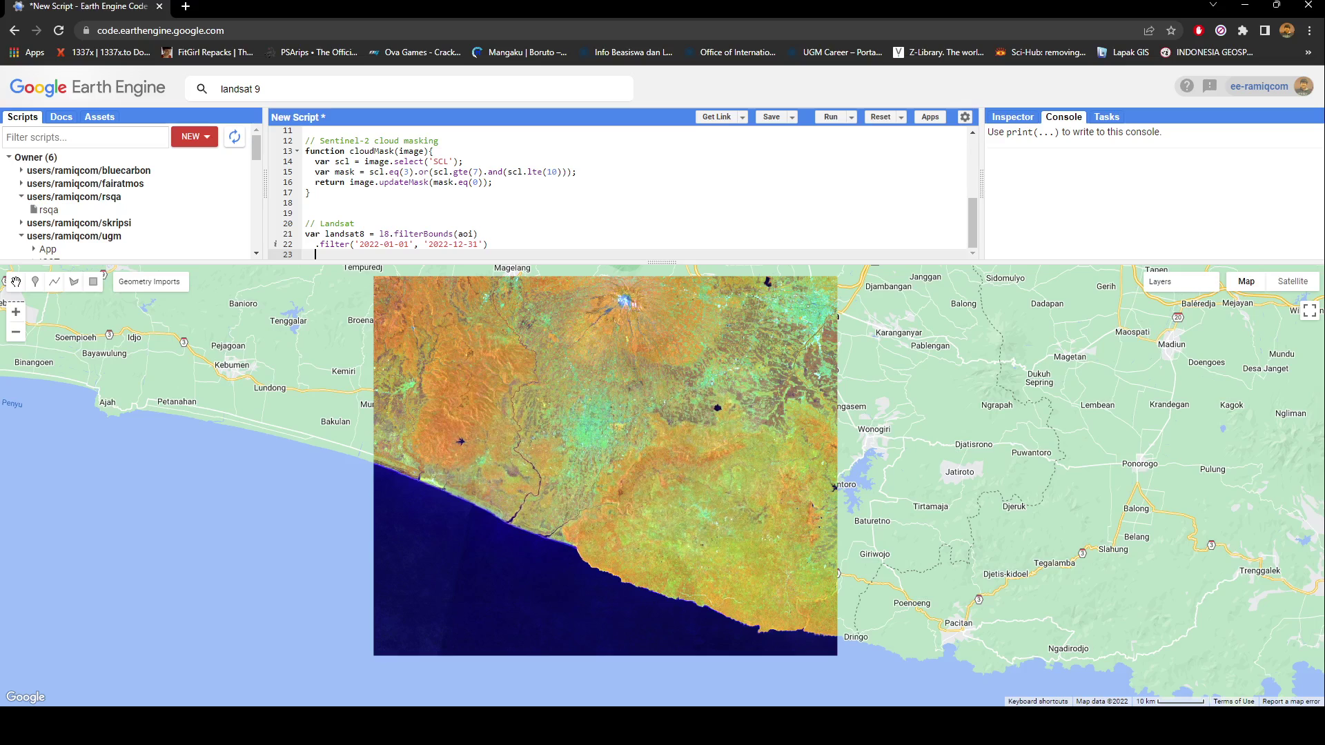
click(350, 244)
text(Date)
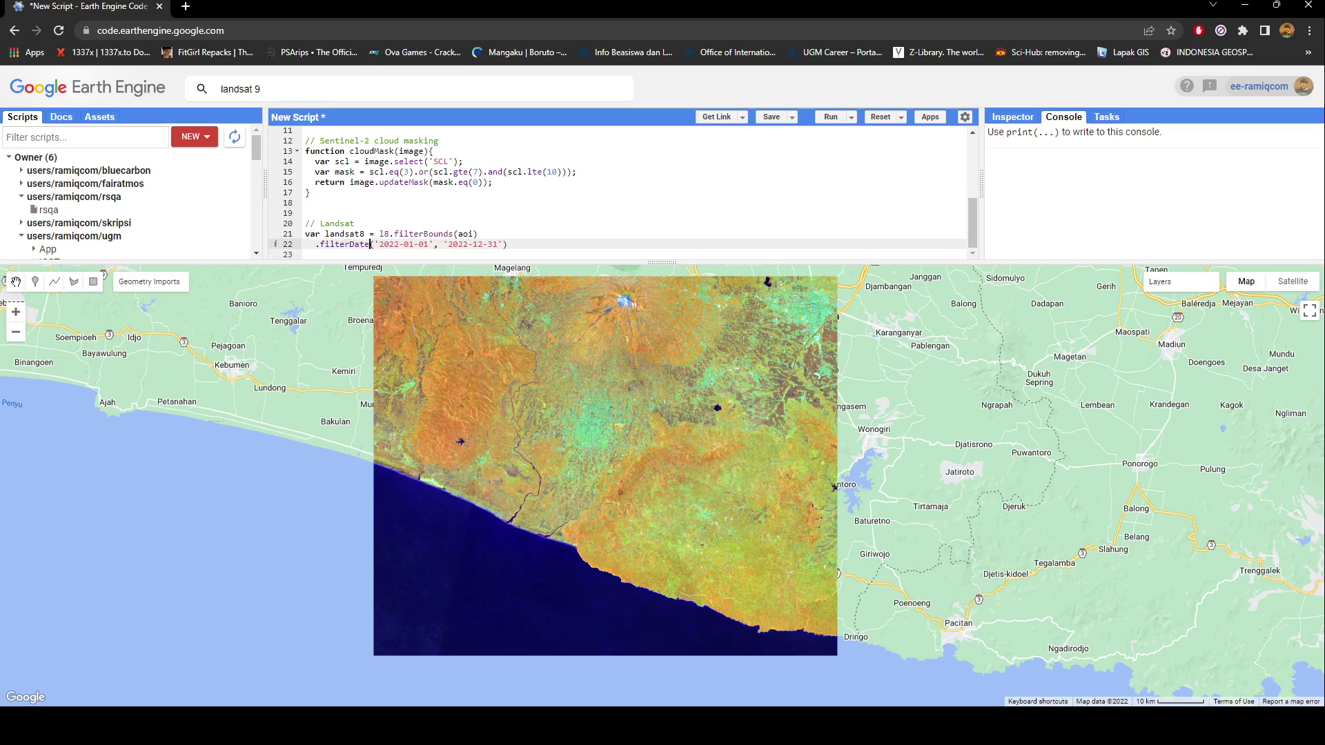
key(Down)
text(.median();)
key(Return)
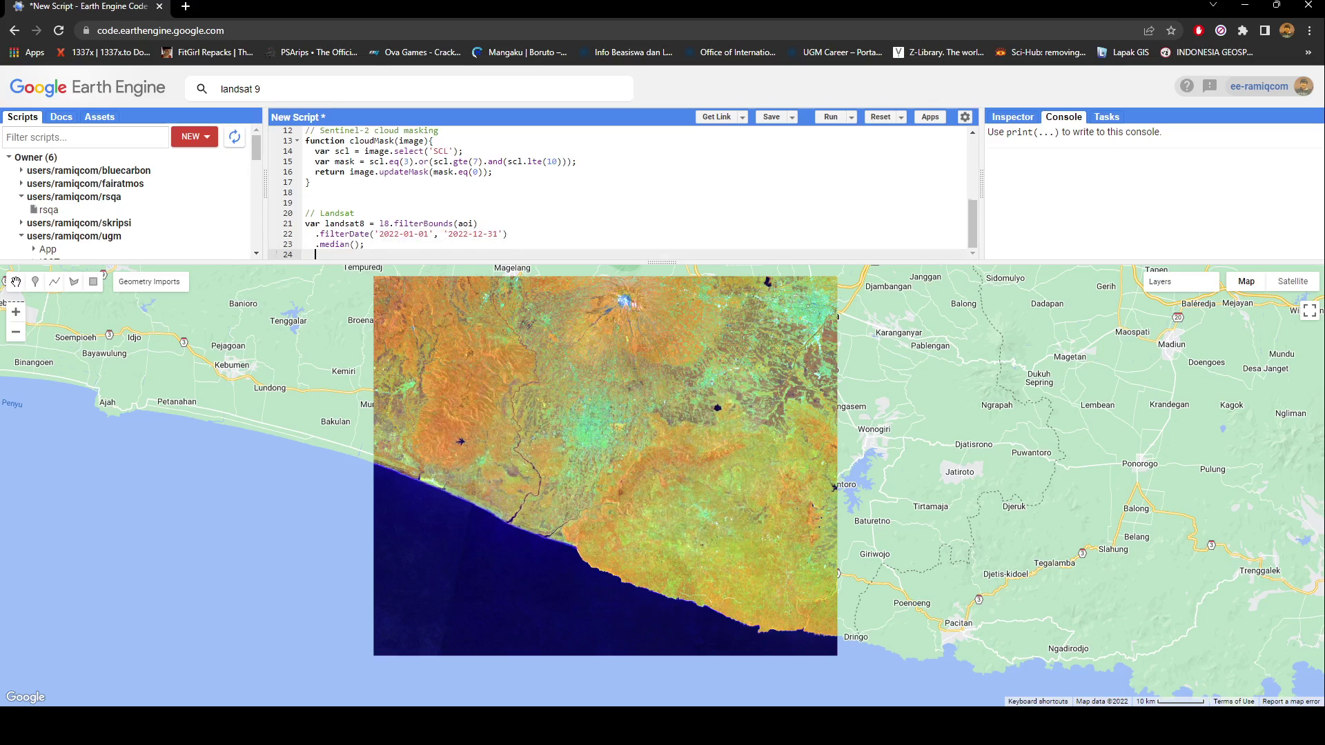
key(BackSpace)
key(BackSpace)
key(Return)
text(.)
text(clip(aoi))
text(;)
Duplicate the landsat8 block as landsat9 using the l9 collection.
key(shift+Up)
key(shift+Up)
key(shift+Up)
key(shift+Home)
key(ctrl+c)
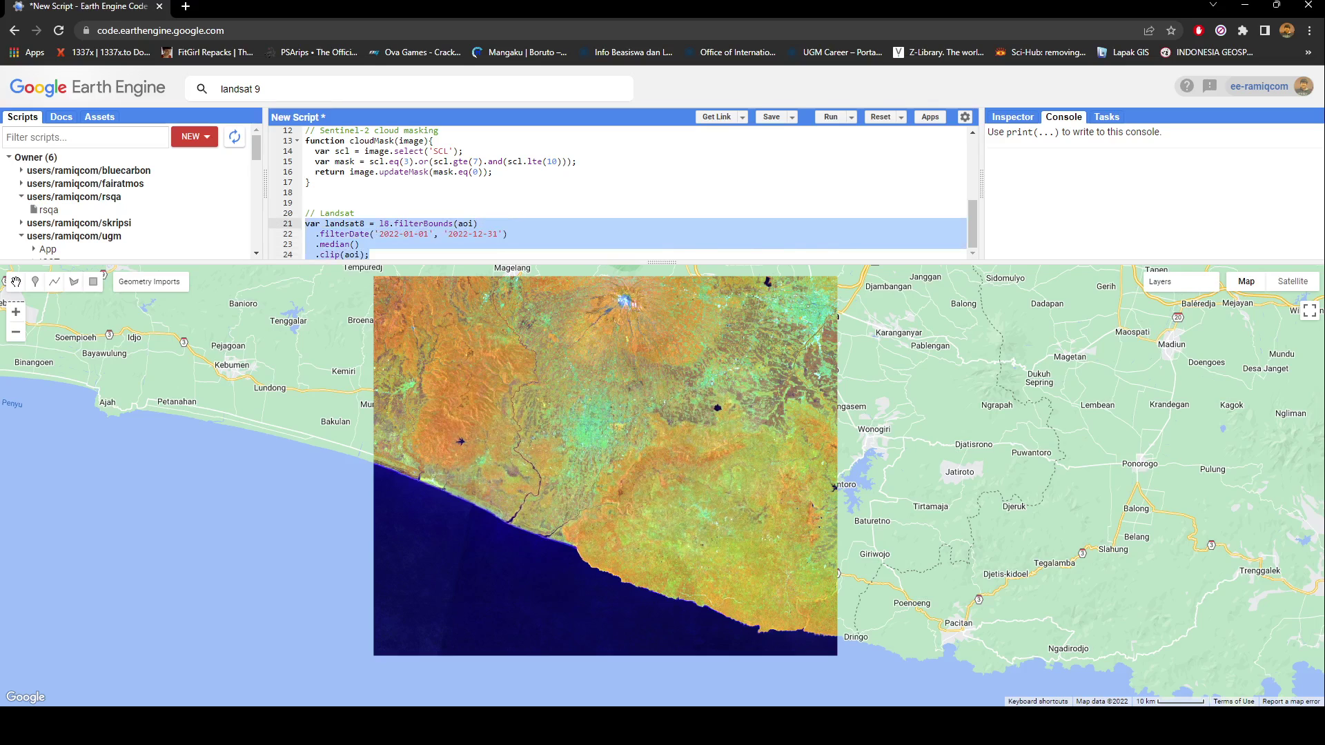
key(Right)
key(Return)
key(Return)
key(ctrl+v)
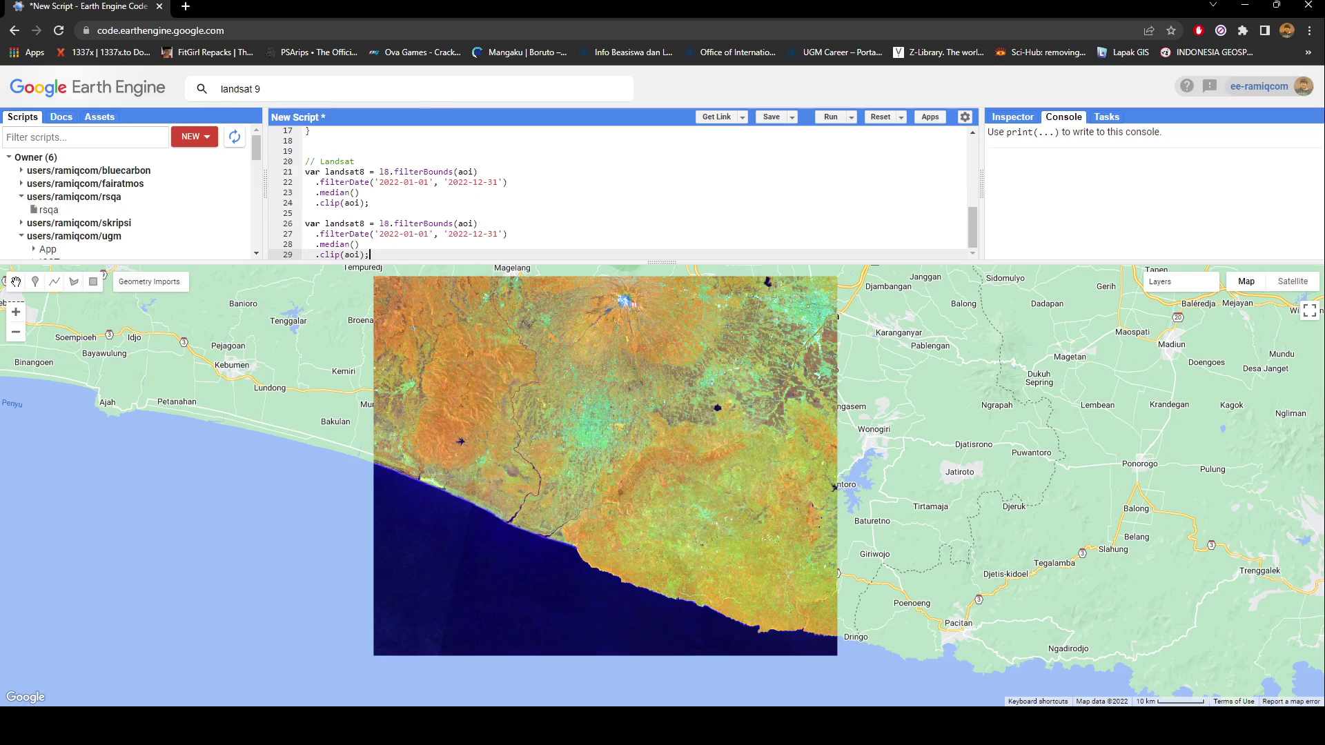
key(Up)
key(Up)
key(Up)
key(BackSpace)
text(9)
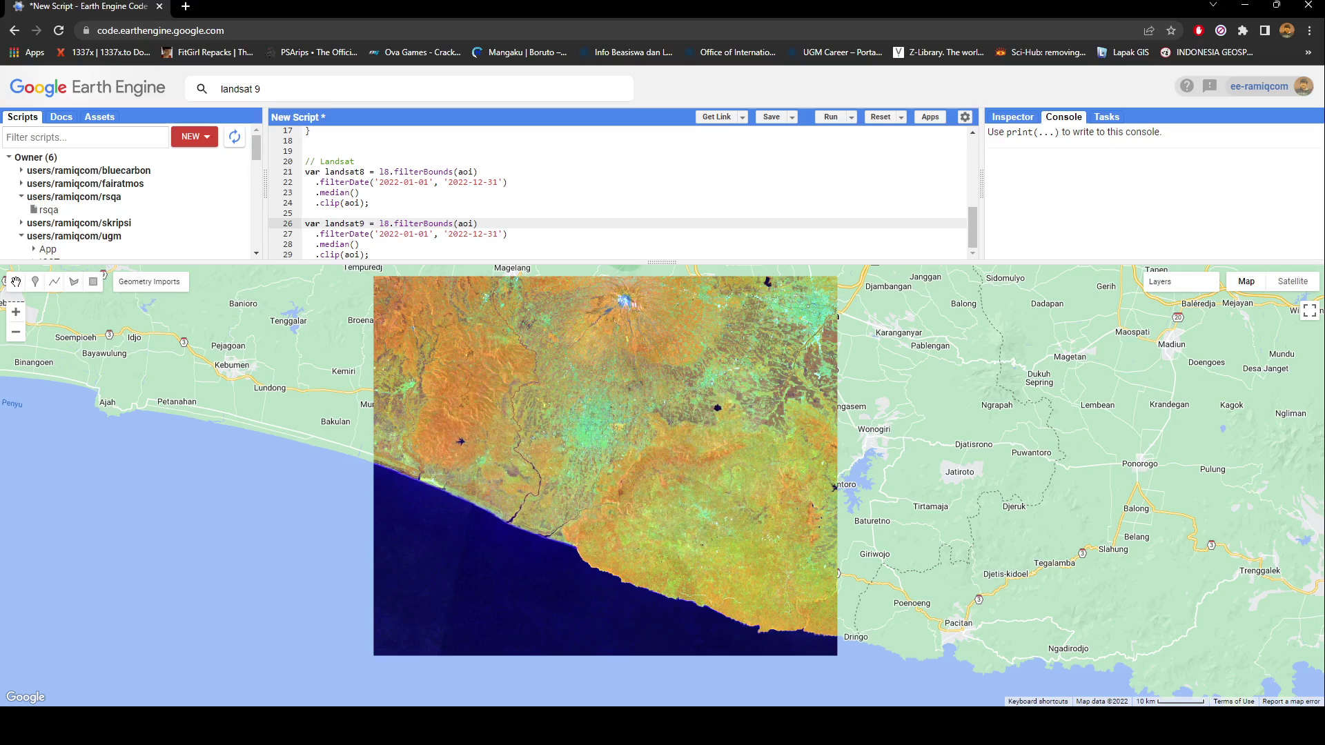
key(BackSpace)
text(9)
Delete the median and clip lines from both the landsat8 and landsat9 blocks.
key(Down)
key(Down)
key(Down)
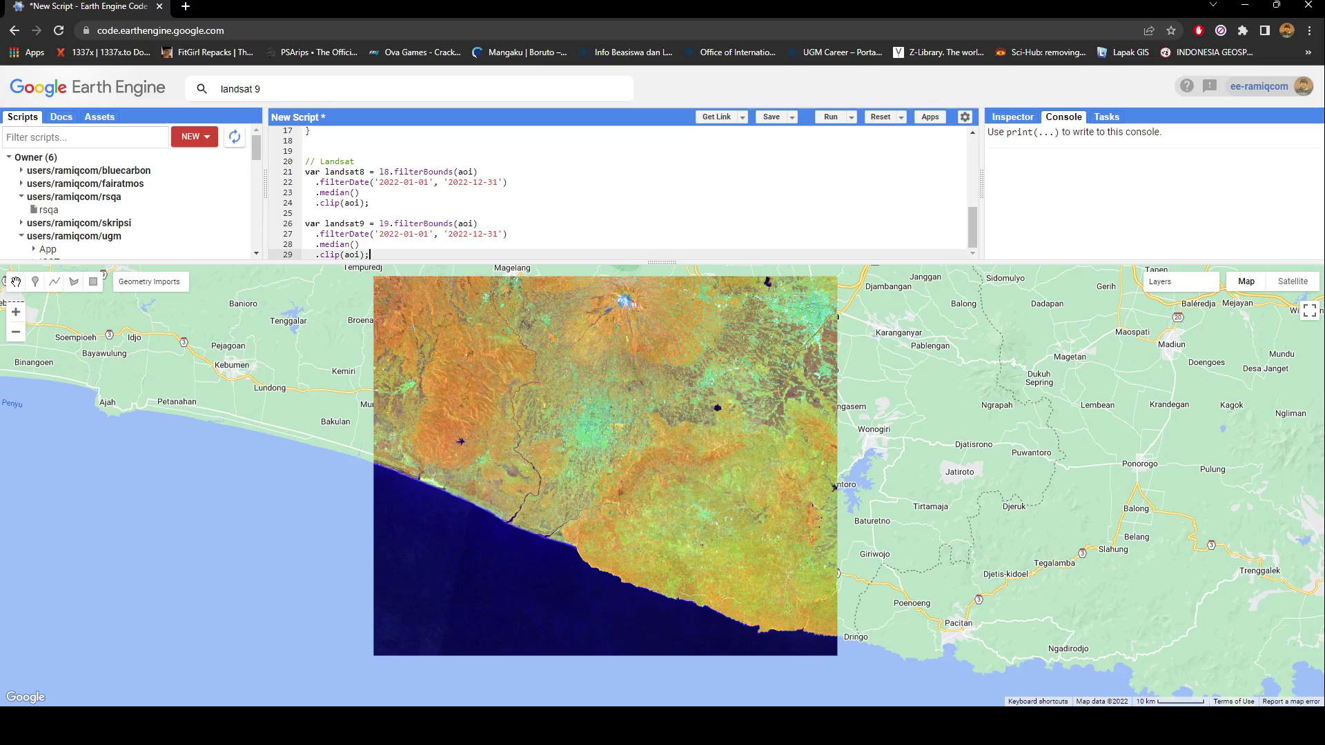
key(BackSpace)
key(BackSpace)
key(BackSpace)
key(BackSpace)
key(BackSpace)
key(BackSpace)
key(BackSpace)
key(BackSpace)
key(BackSpace)
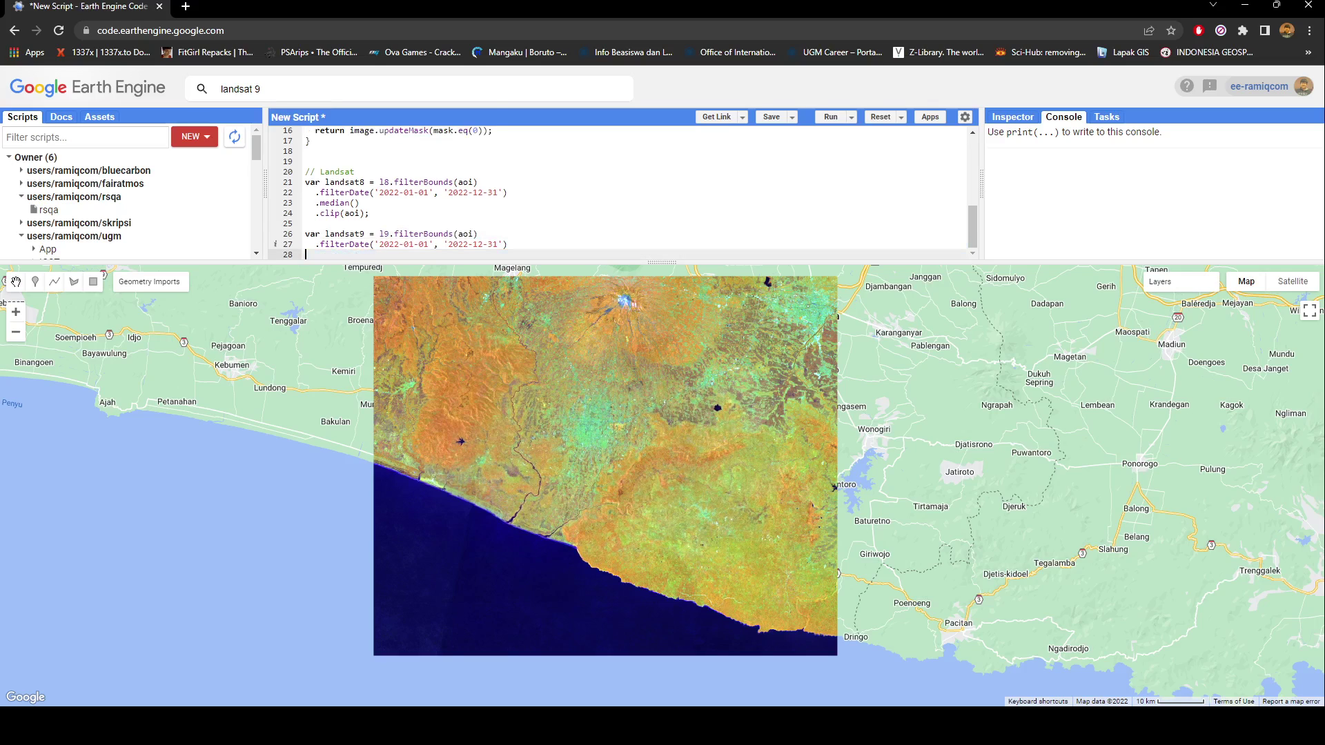
key(Up)
key(Up)
key(Up)
key(ctrl+d)
key(ctrl+d)
key(ctrl+d)
End the landsat8 and landsat9 statements with semicolons after their date filters.
key(End)
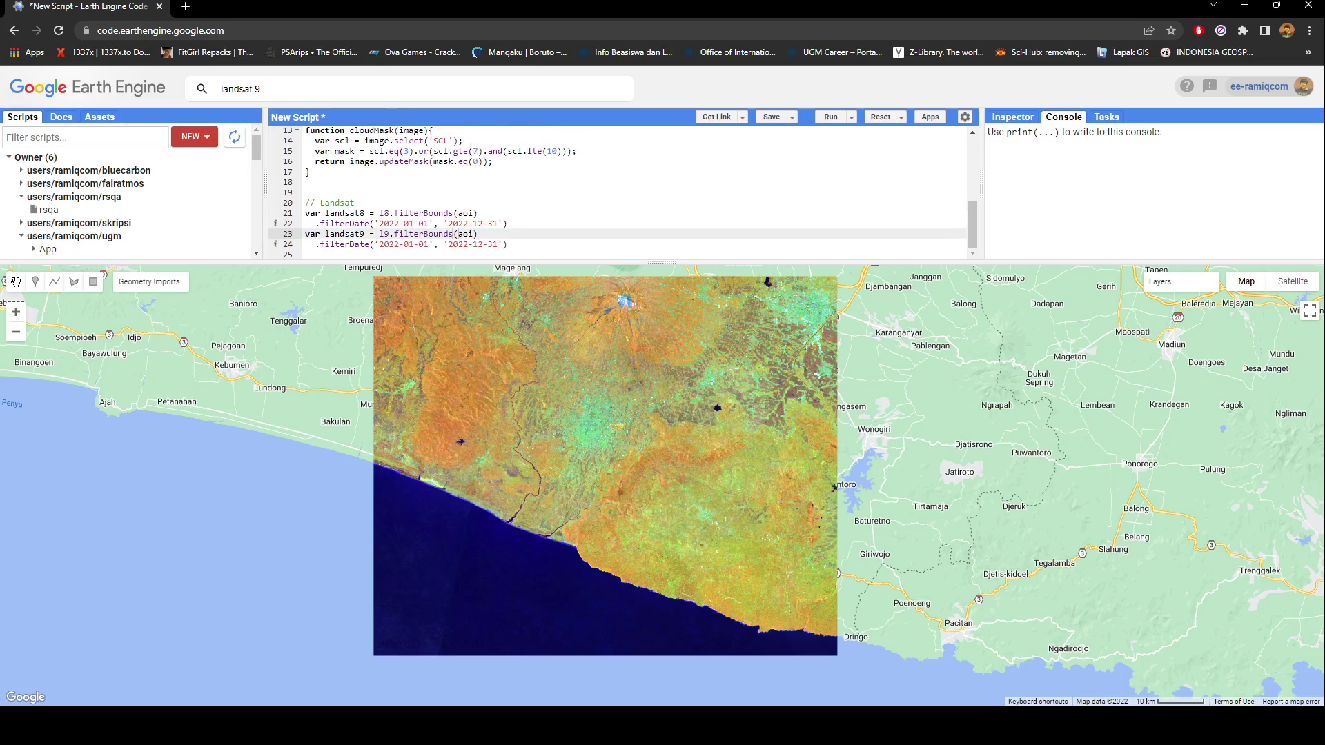
key(Up)
key(End)
text(;)
key(Down)
key(Down)
text(;)
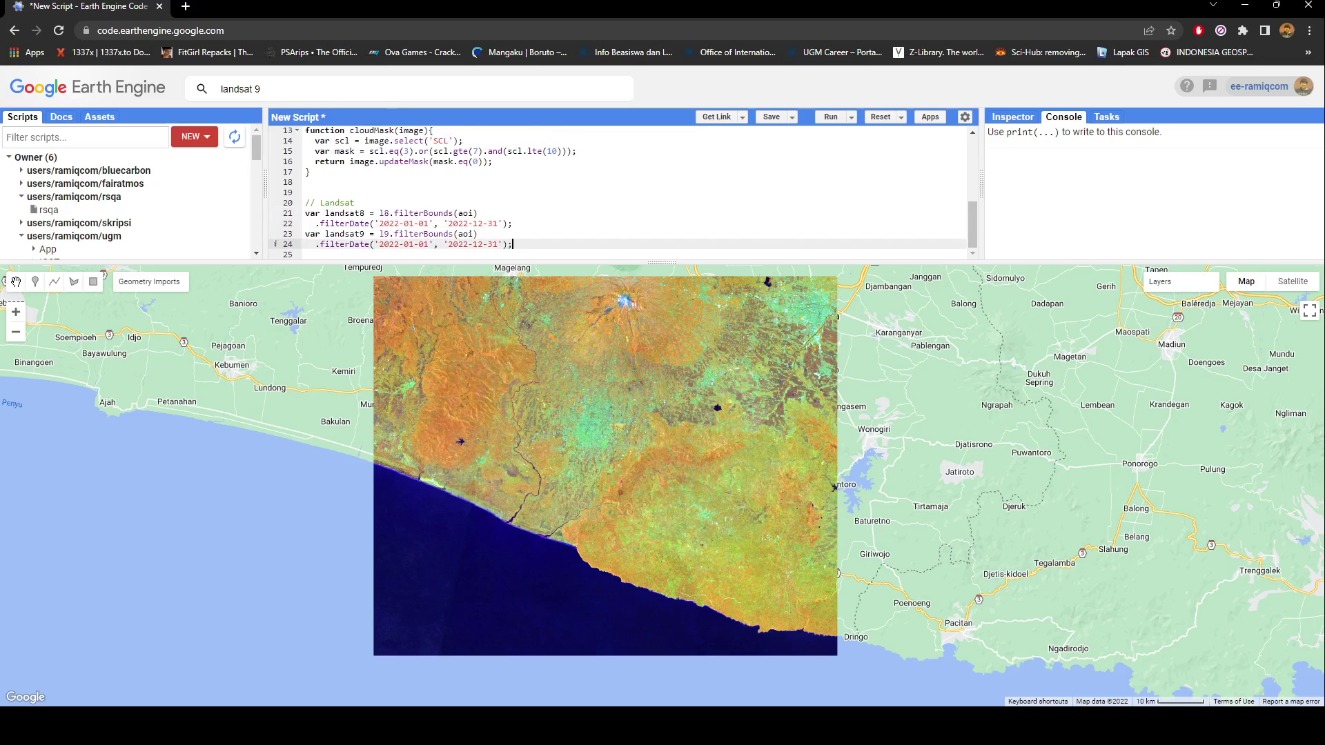
key(Return)
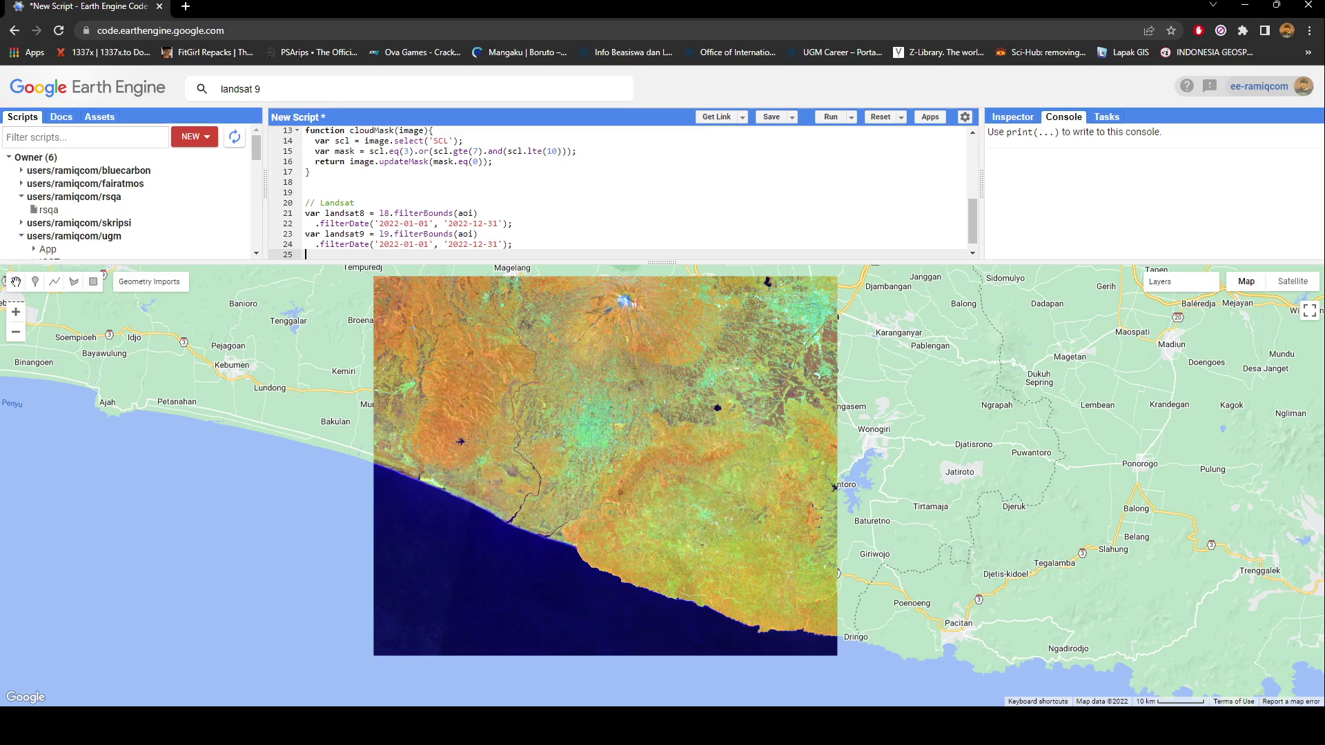
text(var landsat = landsat8.)
text(merge(landsat9);)
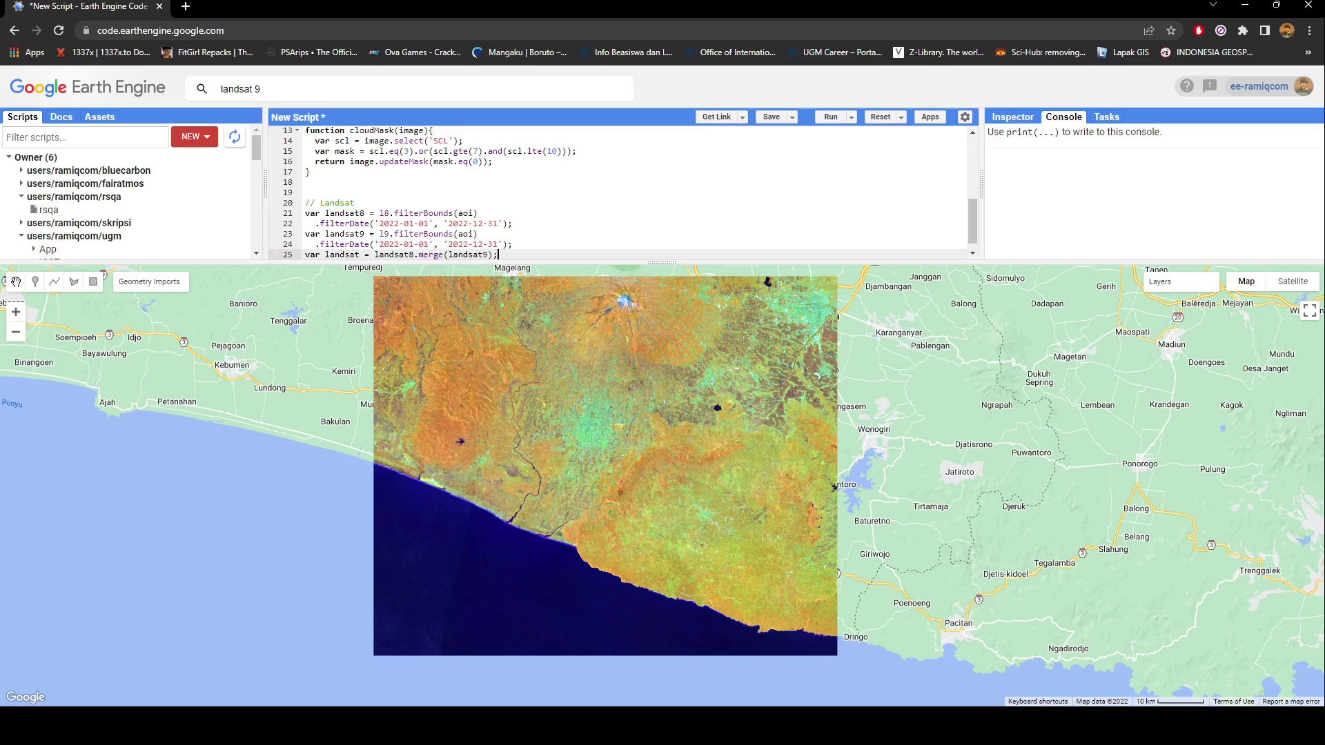
Define var landsat = landsat8.merge(landsat9) followed by pasted .median() and .clip(aoi) lines.
key(Return)
key(Return)
key(ctrl+z)
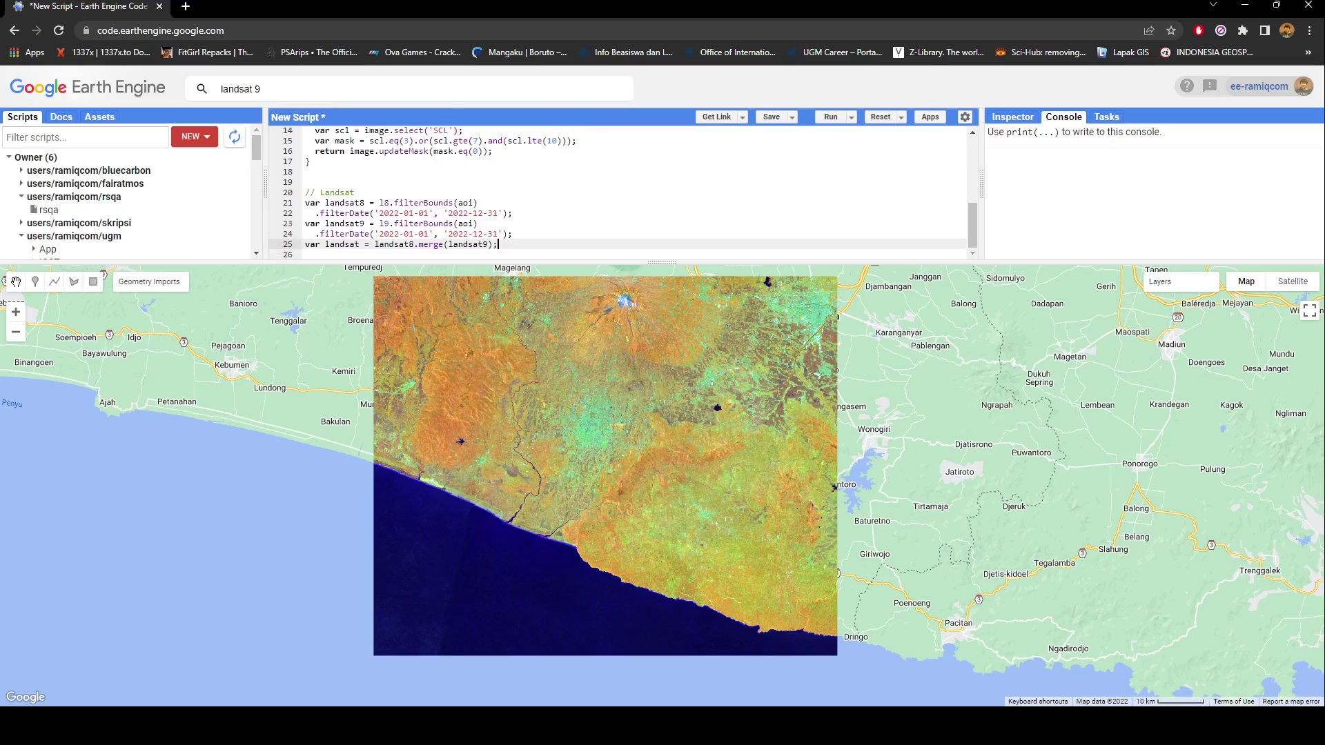
text(.median()   .clip(aoi);)
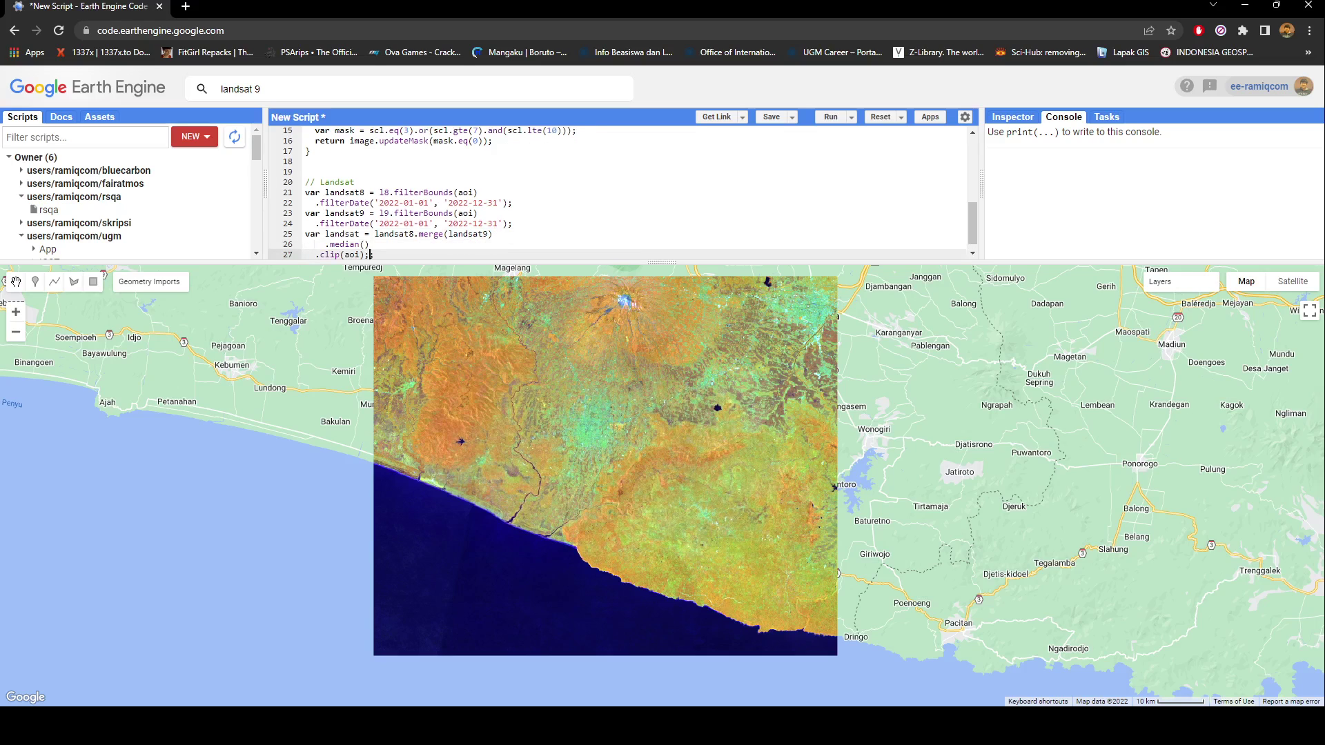
Fix the median line's indentation and remove the doubled semicolon after clip.
key(Up)
key(Home)
key(BackSpace)
key(Down)
key(End)
key(BackSpace)
scroll(621, 192, down, 2)
key(Return)
key(Return)
text(Map.addLayer()
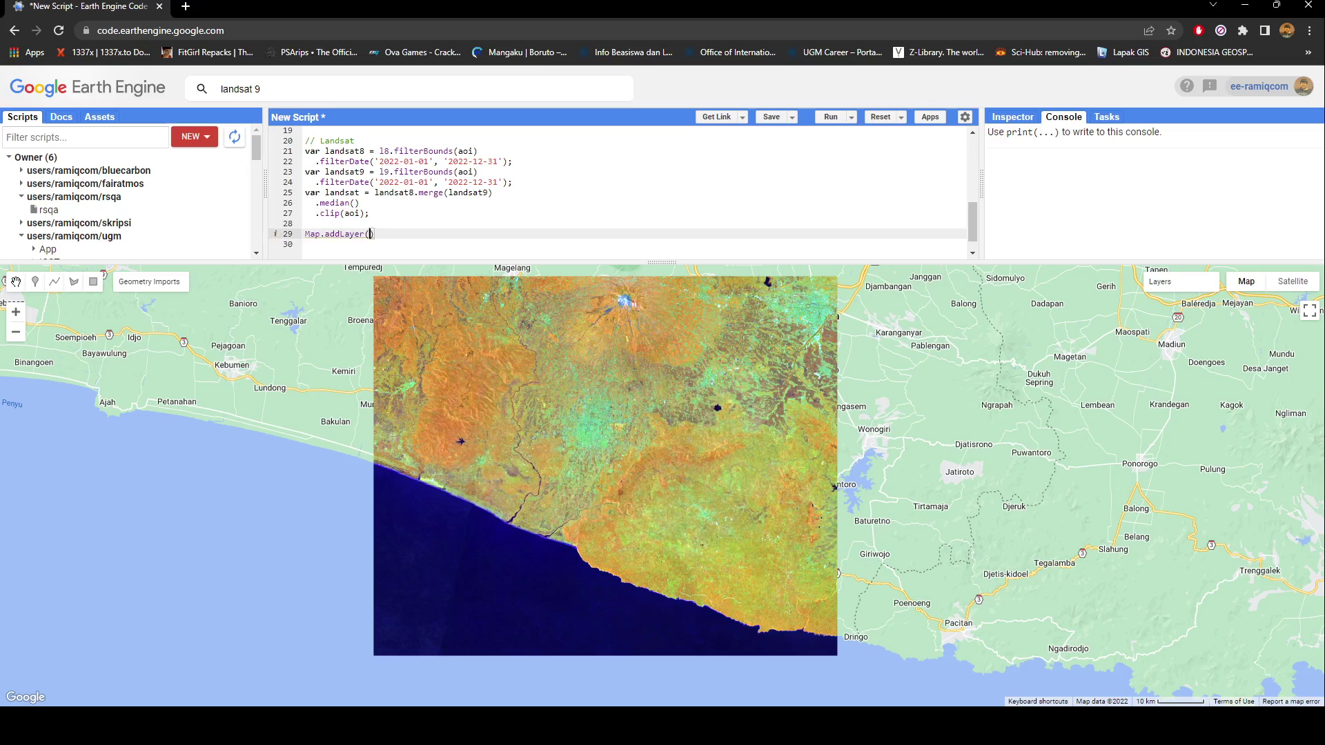
text(landsat, )
text({bands: [')
text(B)
Add Map.addLayer(landsat) with bands SR_B5/SR_B6/SR_B2, min 0, max [20000,15000,10000], named 'Landsat-2'.
key(BackSpace)
text(SR_B5', 'SR_B6', )
text('SR_B2)
key(Right)
key(Right)
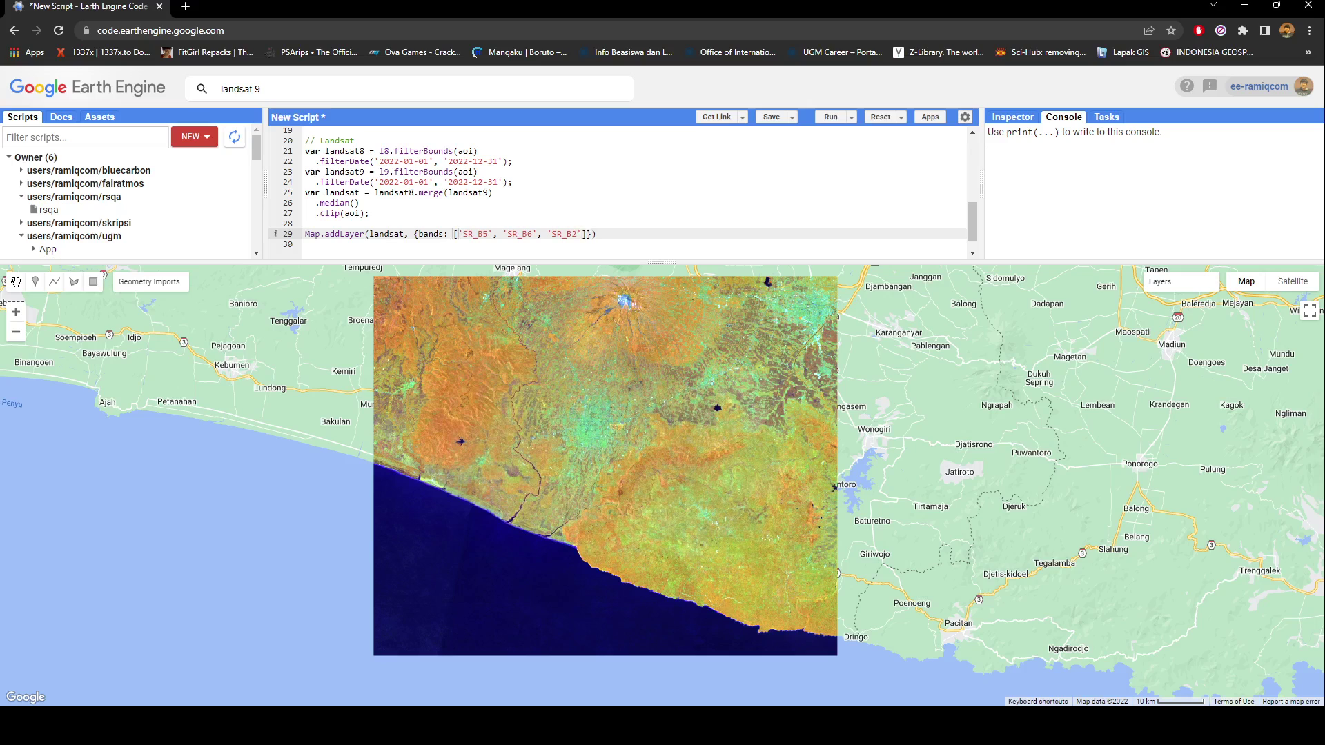
text(, )
text(min: 0, max: [20000, 15000, 10000]});)
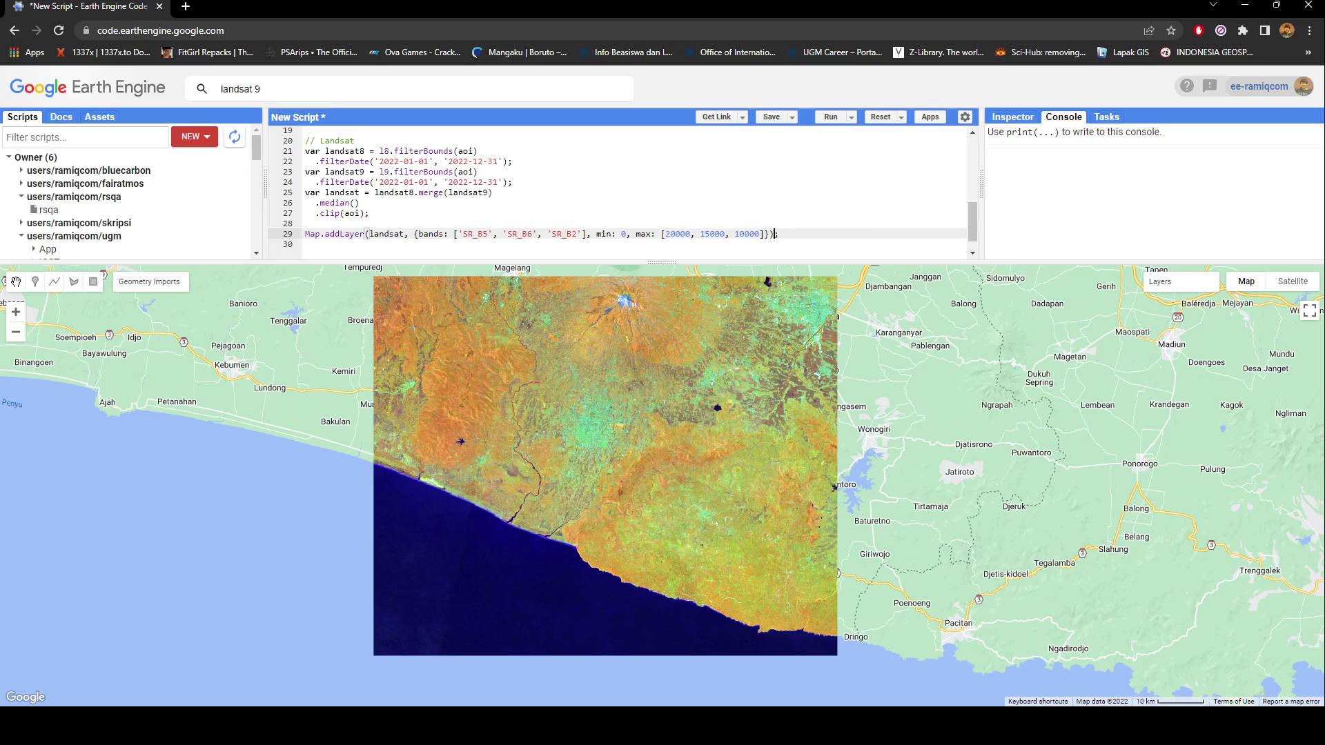
key(Left)
key(Left)
text(, 'Landsat)
key(End)
scroll(620, 192, up, 2)
scroll(621, 191, up, 2)
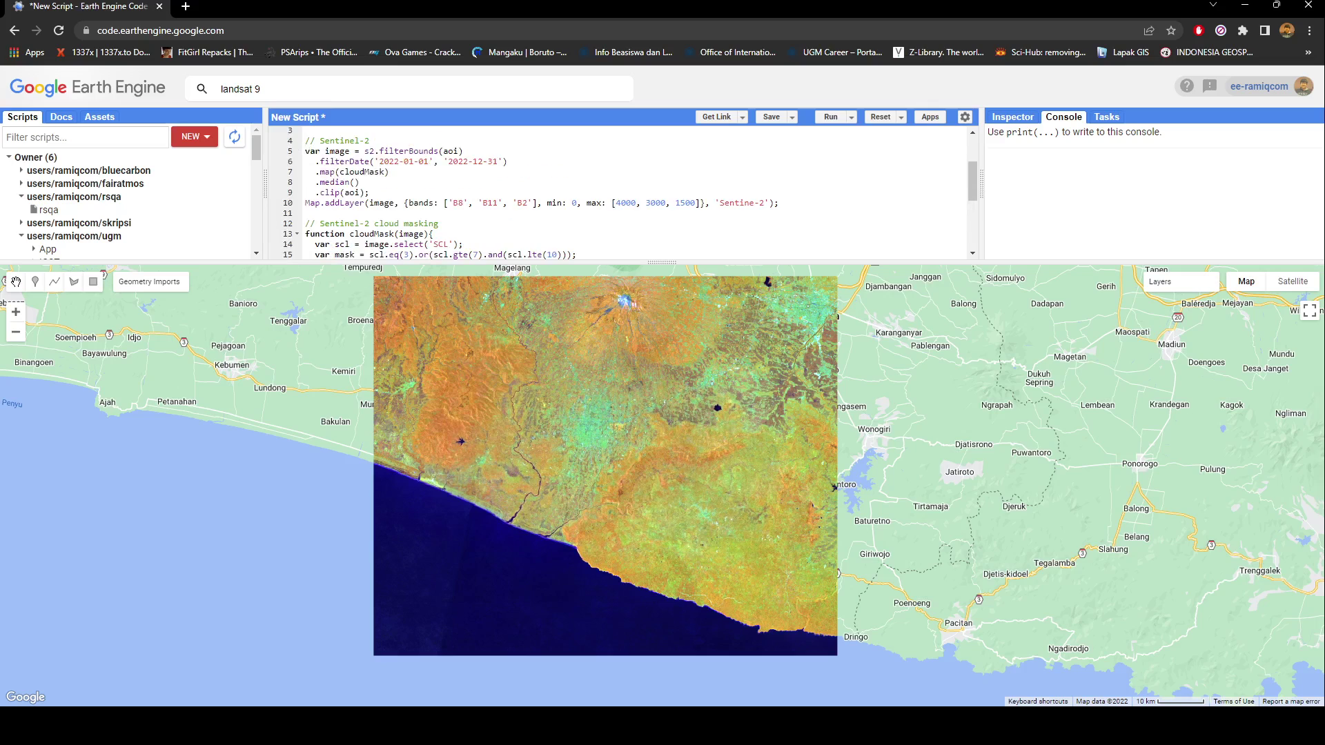
Set the Sentinel-2 layer's shown argument to false and run the script.
click(769, 203)
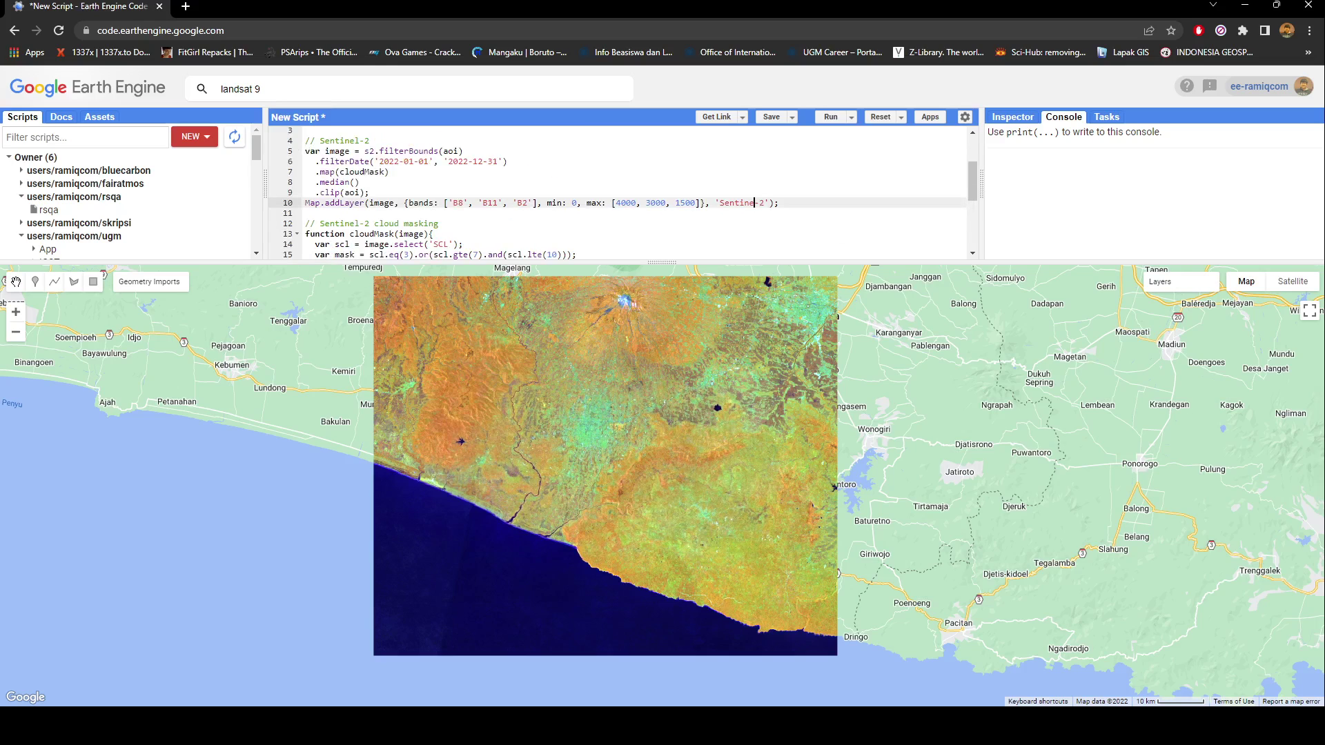
text(l)
key(Right)
key(Right)
key(Right)
text(, false)
key(ctrl+Return)
scroll(622, 192, down, 2)
scroll(621, 191, down, 4)
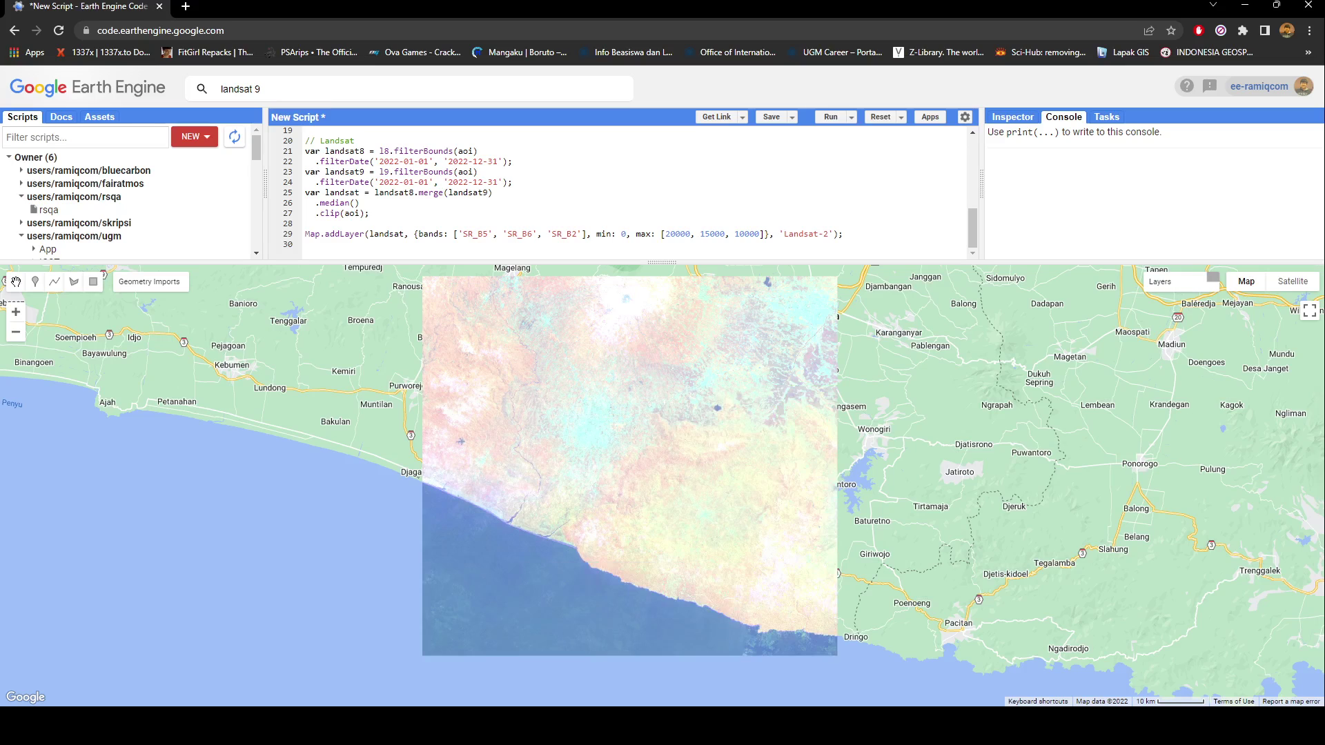
Change the Landsat max values to [30000, 20000, 15000] and rerun the script.
double_click(690, 235)
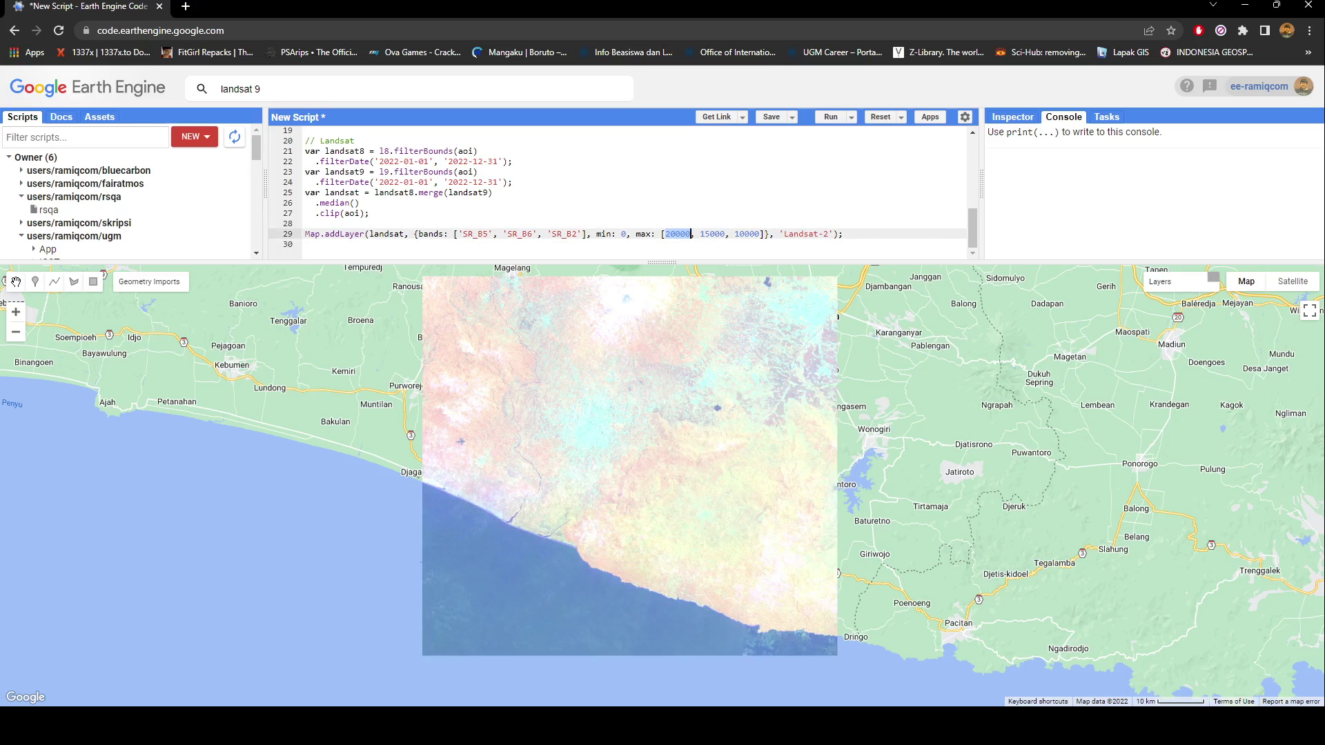
text(30000)
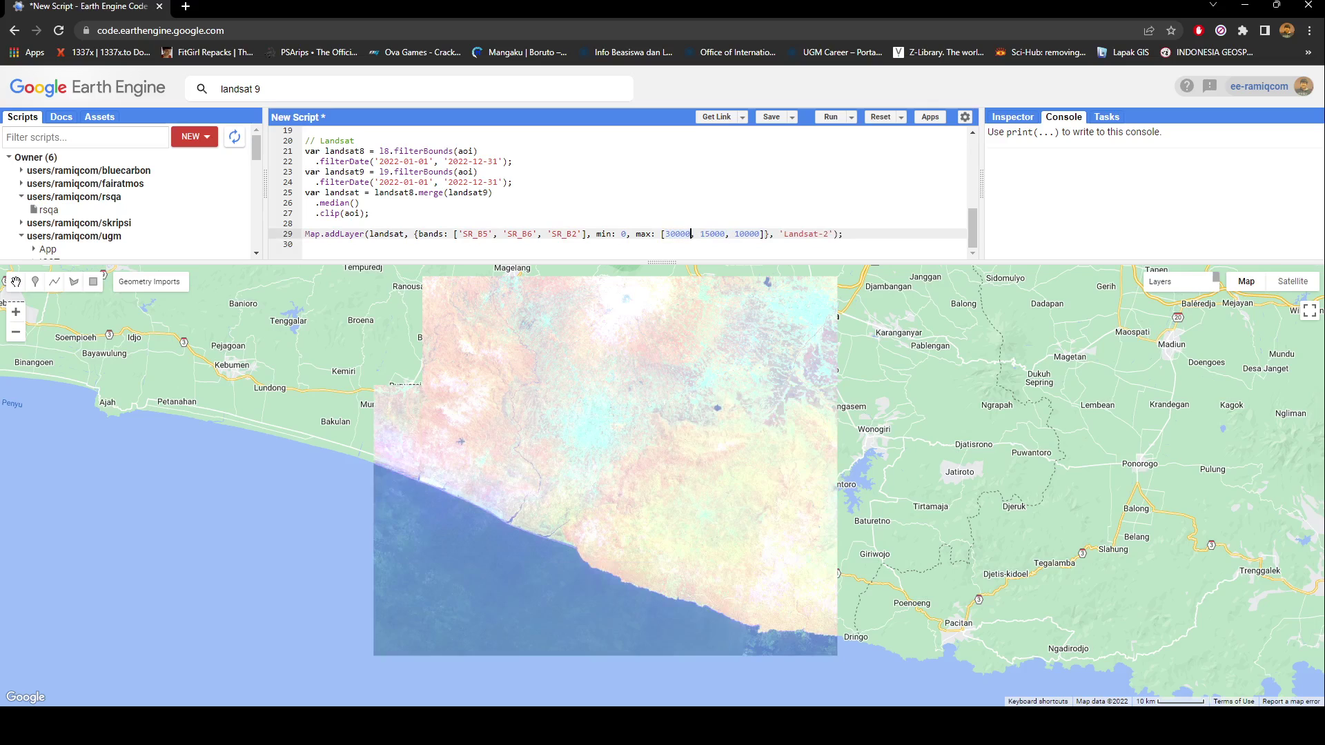
double_click(712, 234)
text(3000)
key(BackSpace)
key(BackSpace)
key(BackSpace)
text(20000)
double_click(735, 233)
text(15000)
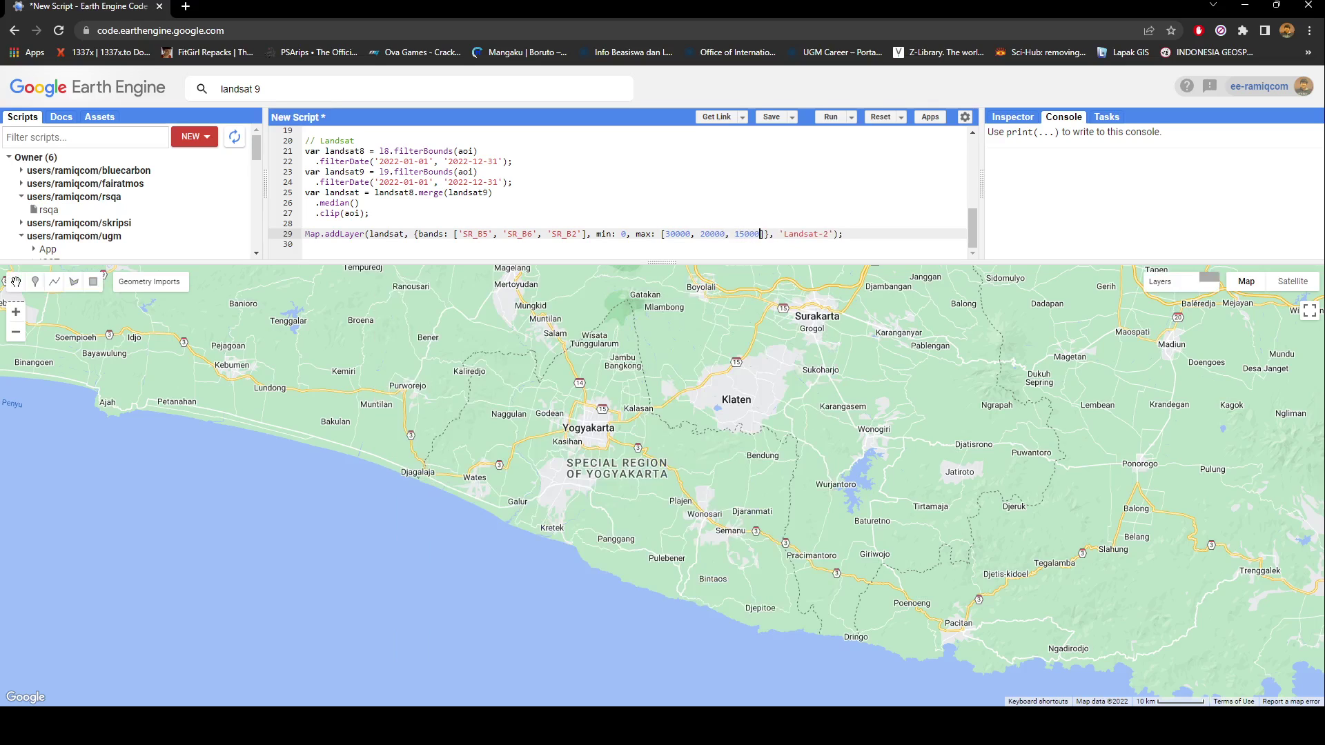
key(ctrl+Return)
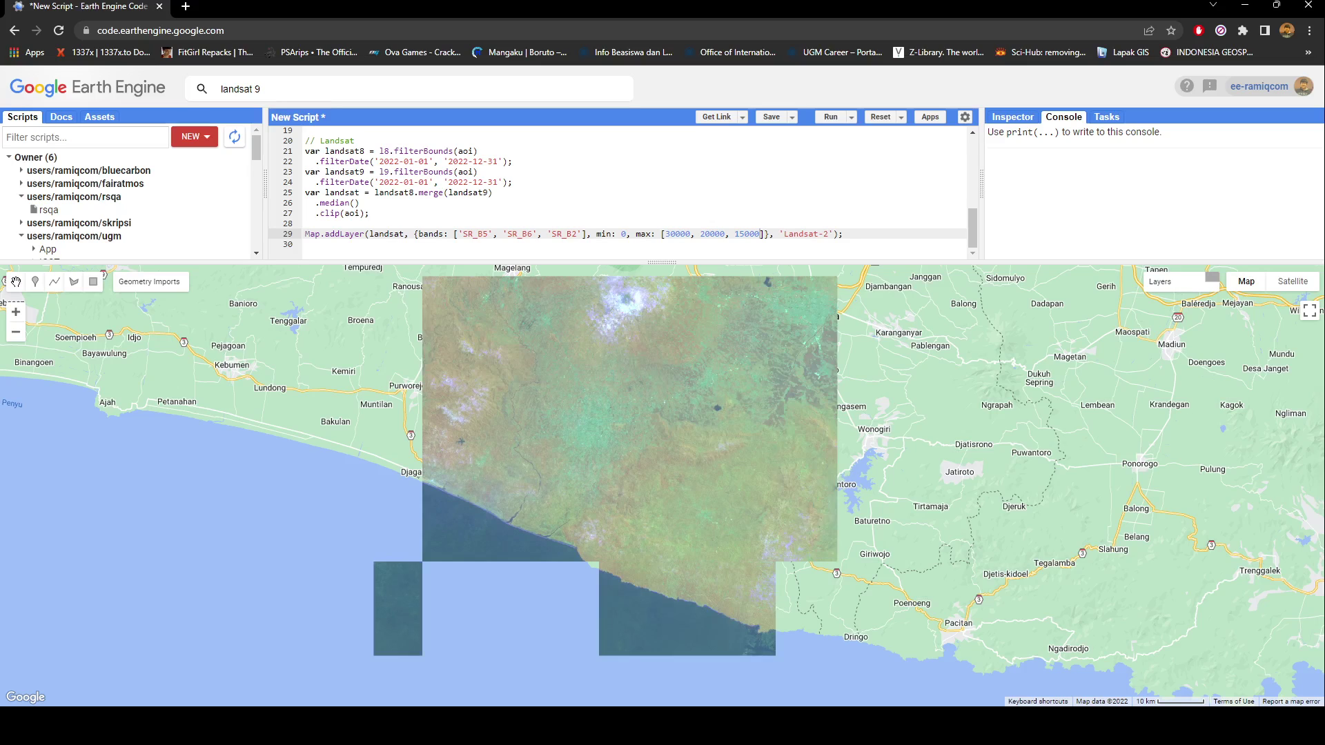
Stretch the Landsat-2 layer's display range to 100% in its visualization settings.
click(1169, 300)
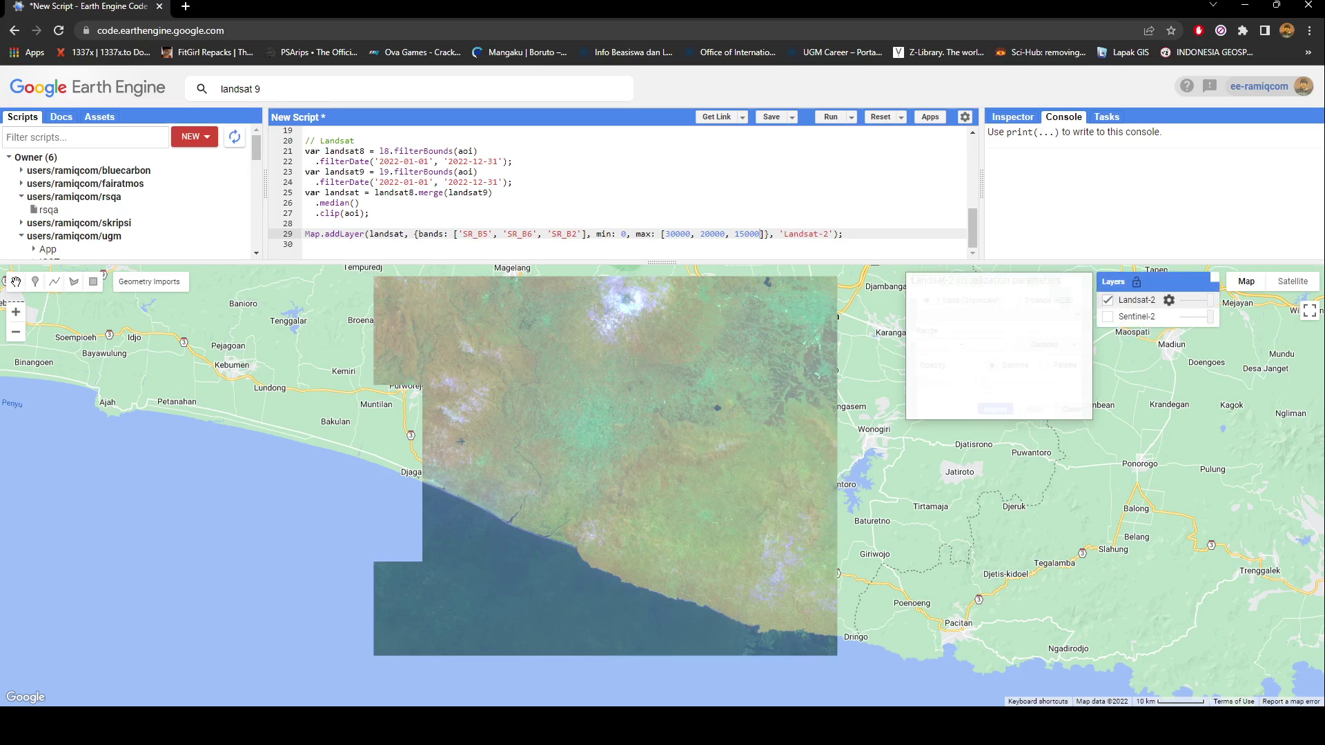
click(1047, 344)
click(1060, 476)
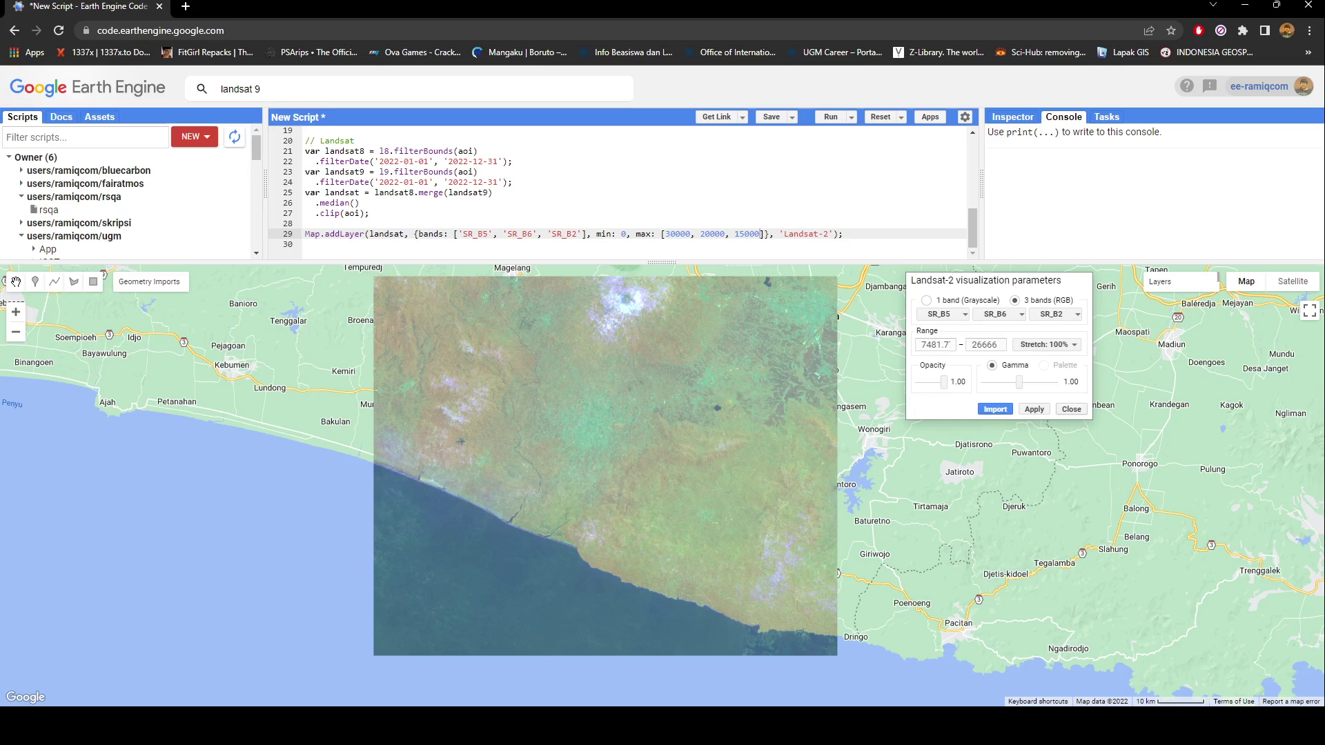
Apply a 100% stretch to the Landsat-2 layer in its visualization settings, then close them.
key(Escape)
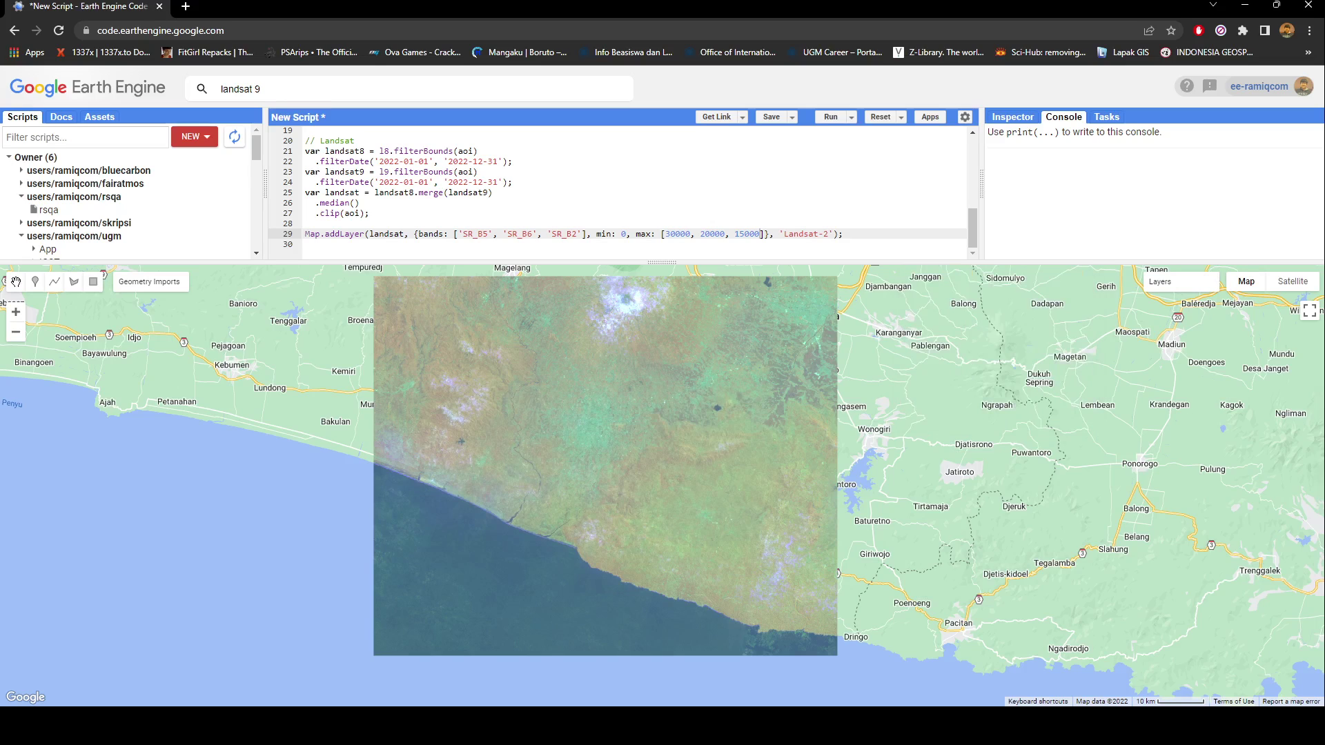
double_click(685, 234)
click(626, 234)
mouse_move(1159, 282)
click(1169, 299)
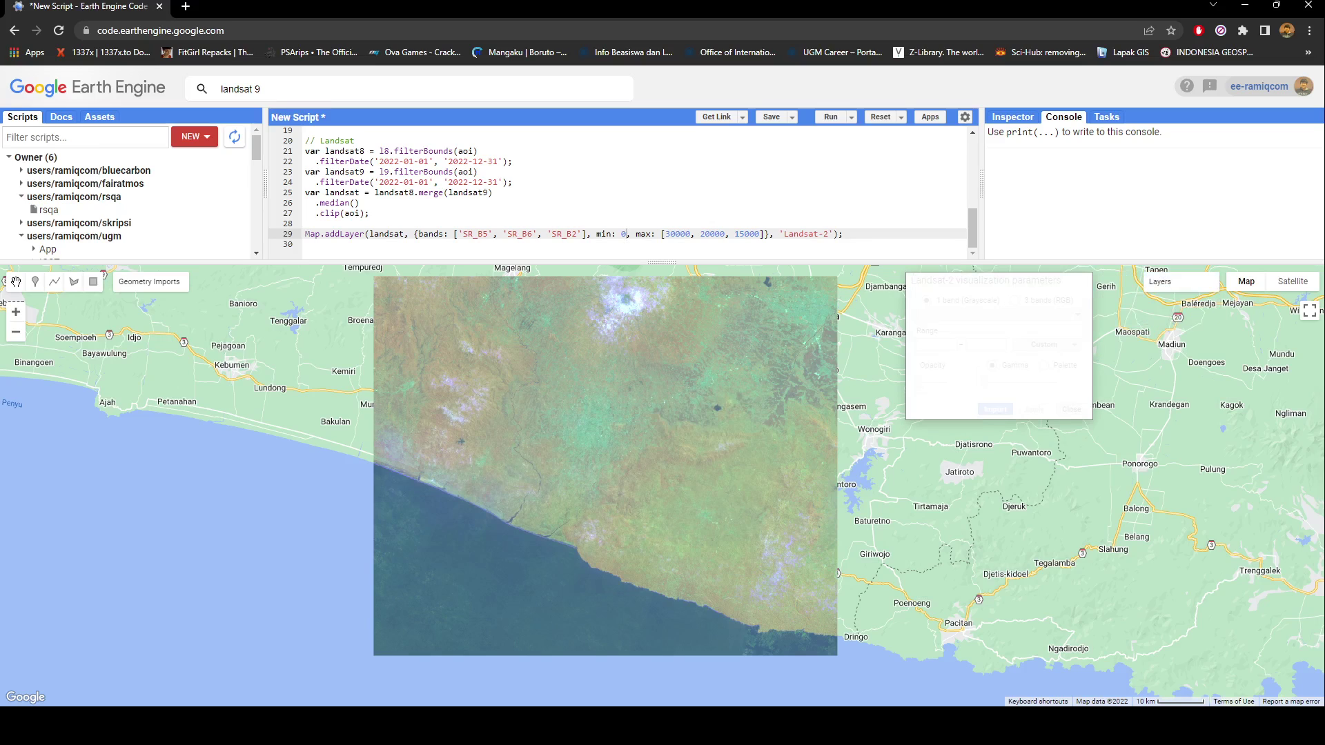
click(1047, 344)
click(1045, 477)
click(1034, 409)
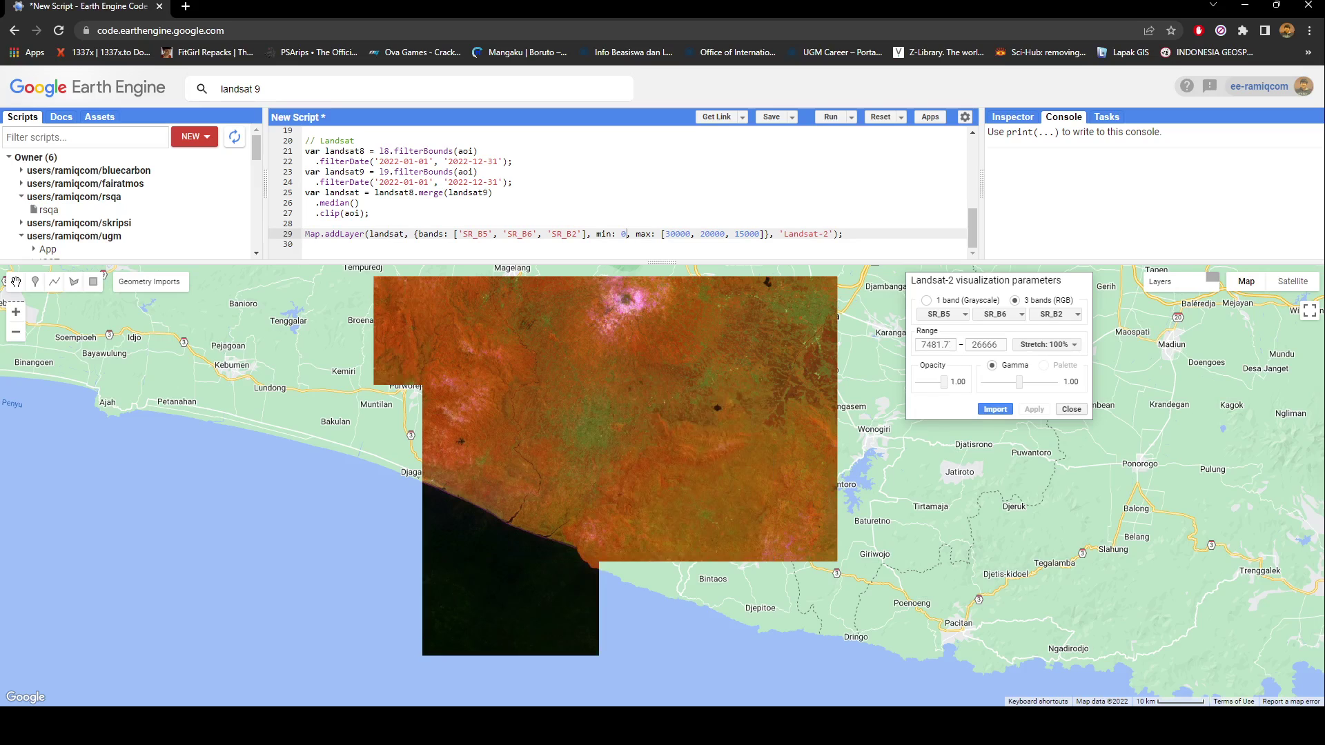
click(1070, 409)
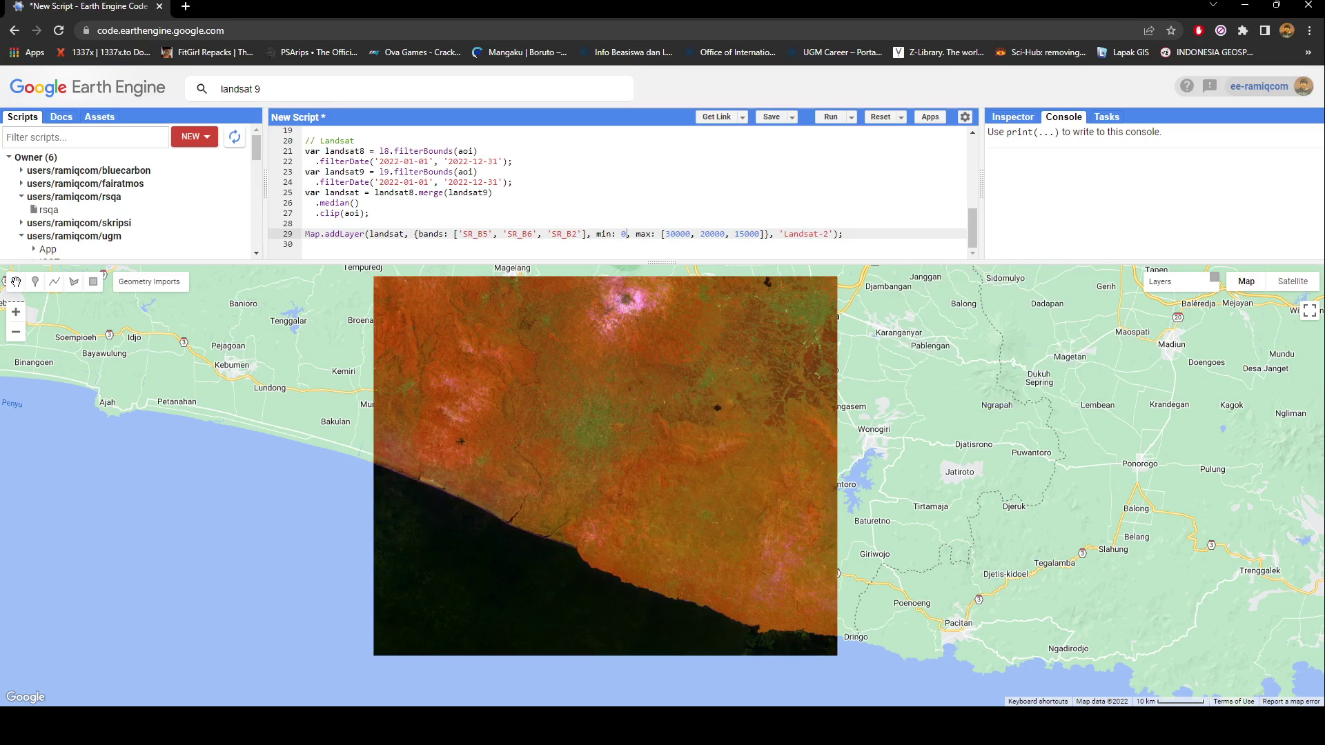
Edit the first max value, rerun, and rename the layer from Landsat-2 to Landsat.
double_click(678, 234)
text(25000)
key(ctrl+Return)
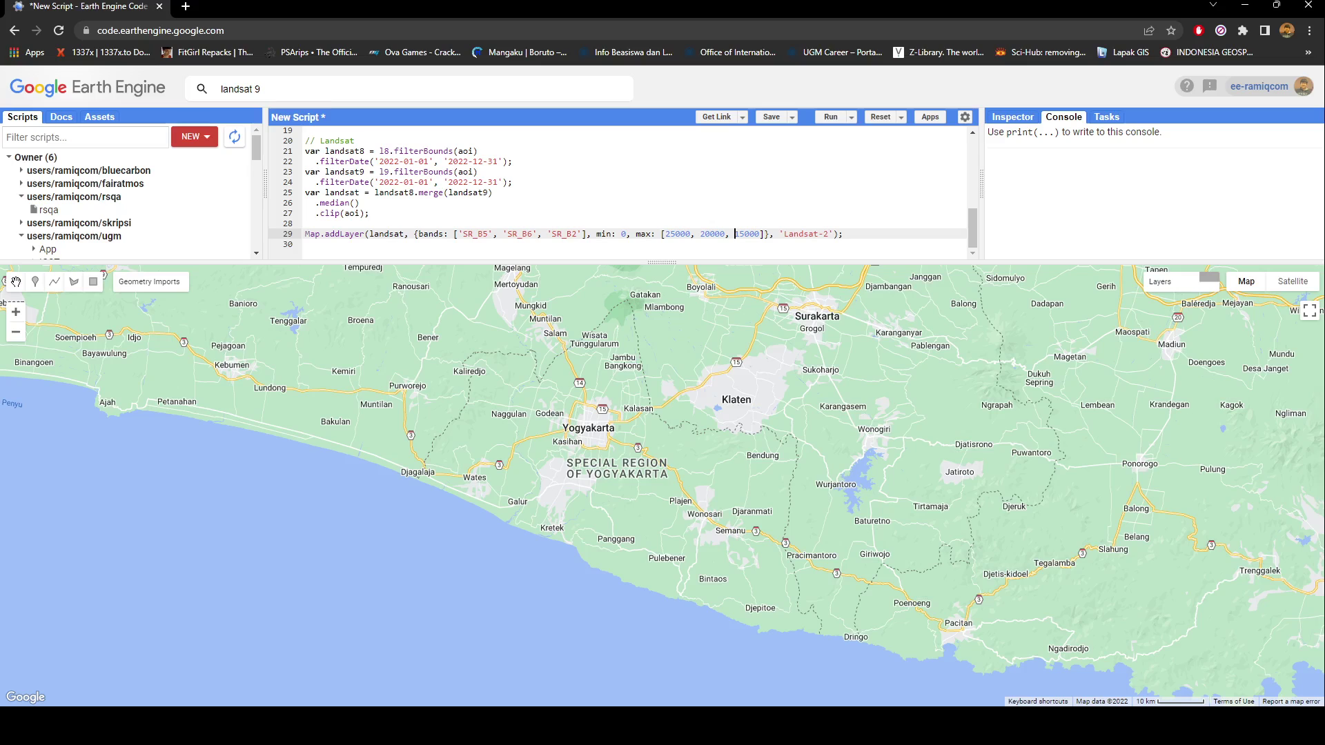
click(831, 234)
key(BackSpace)
key(BackSpace)
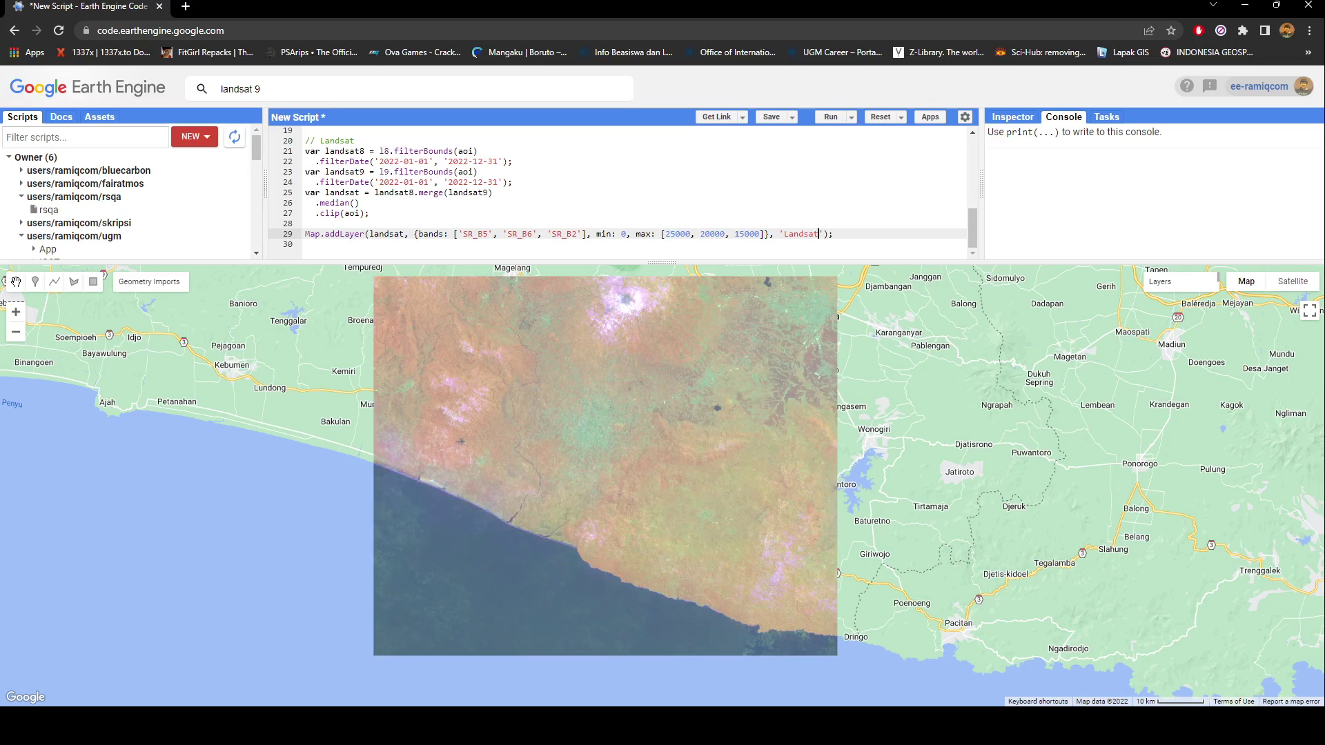
Replace the three max values and rerun the script.
double_click(678, 234)
double_click(713, 234)
double_click(736, 233)
drag(691, 234, 663, 235)
text(20000)
double_click(712, 234)
text(15000)
double_click(746, 234)
text(10000)
key(ctrl+Return)
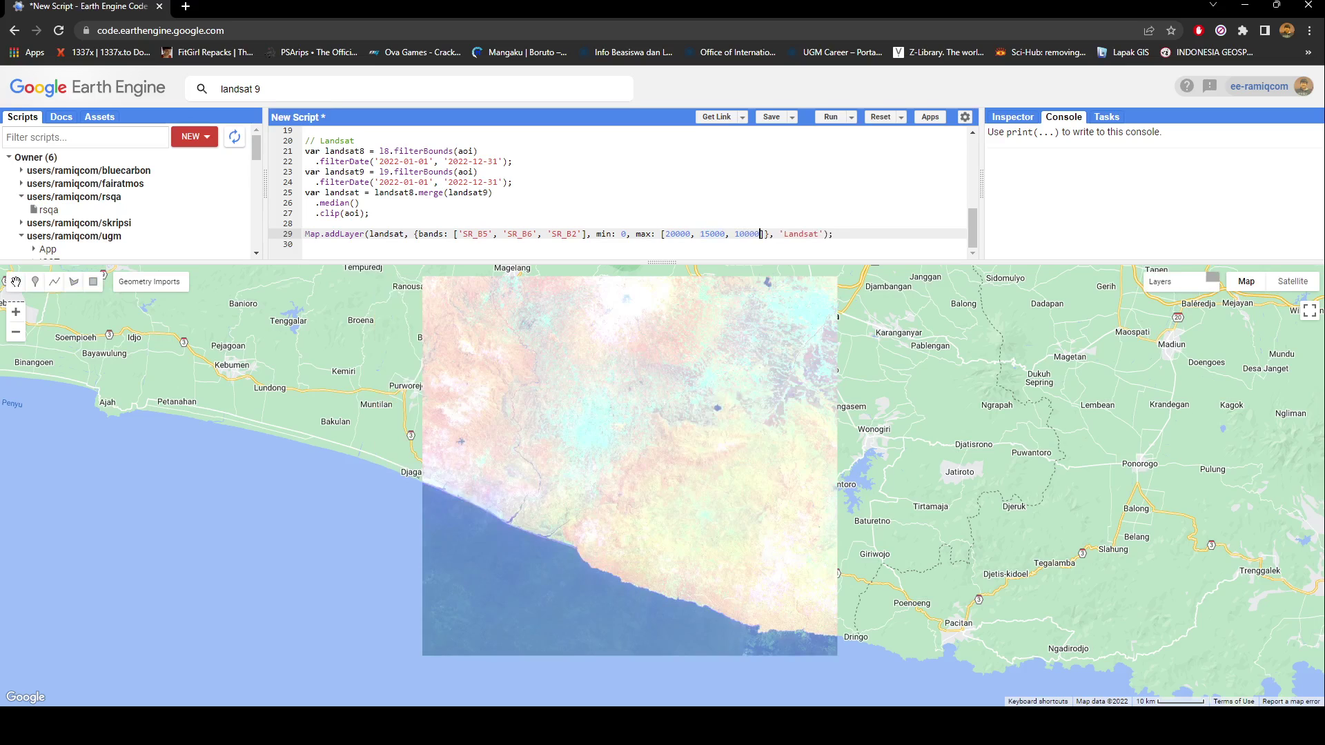
Set the max values to [25000, 15000, 10000] and rerun to redraw the composite.
double_click(678, 234)
text(25000)
double_click(747, 234)
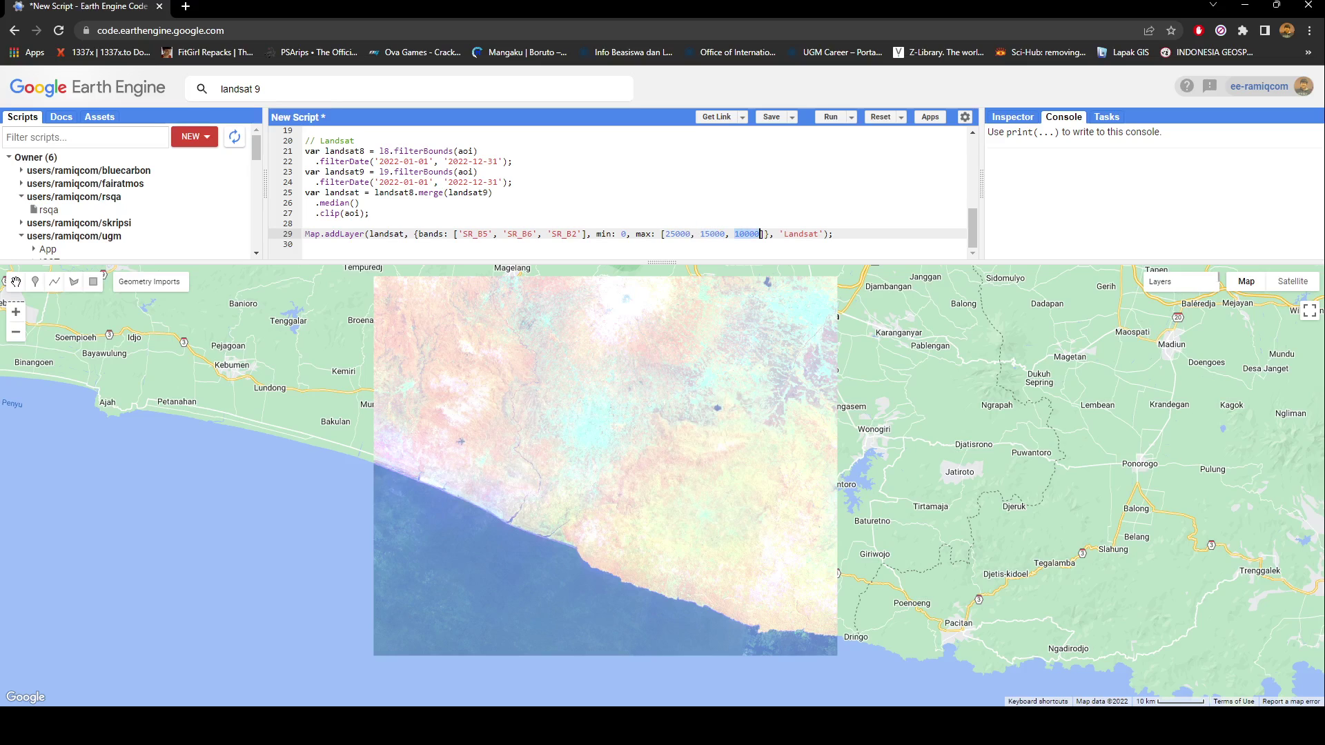
key(ctrl+Return)
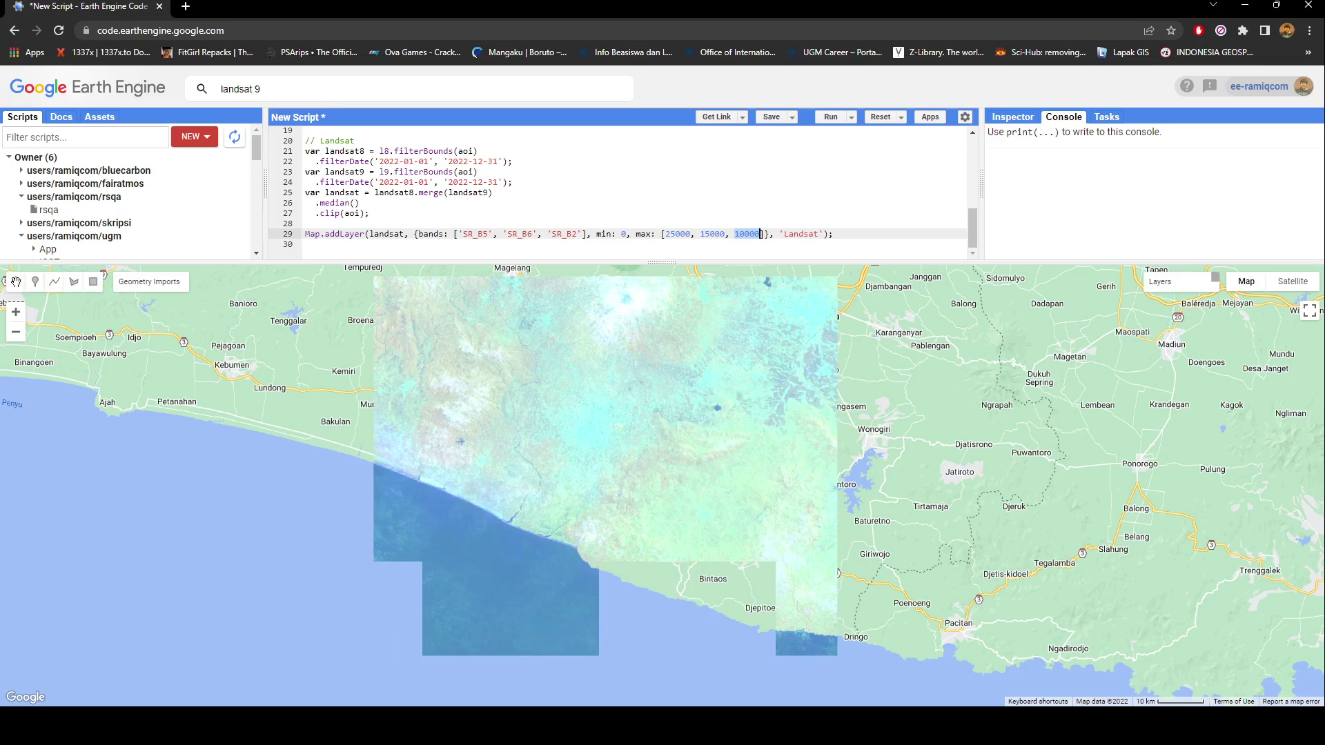
key(End)
scroll(622, 187, up, 10)
click(621, 167)
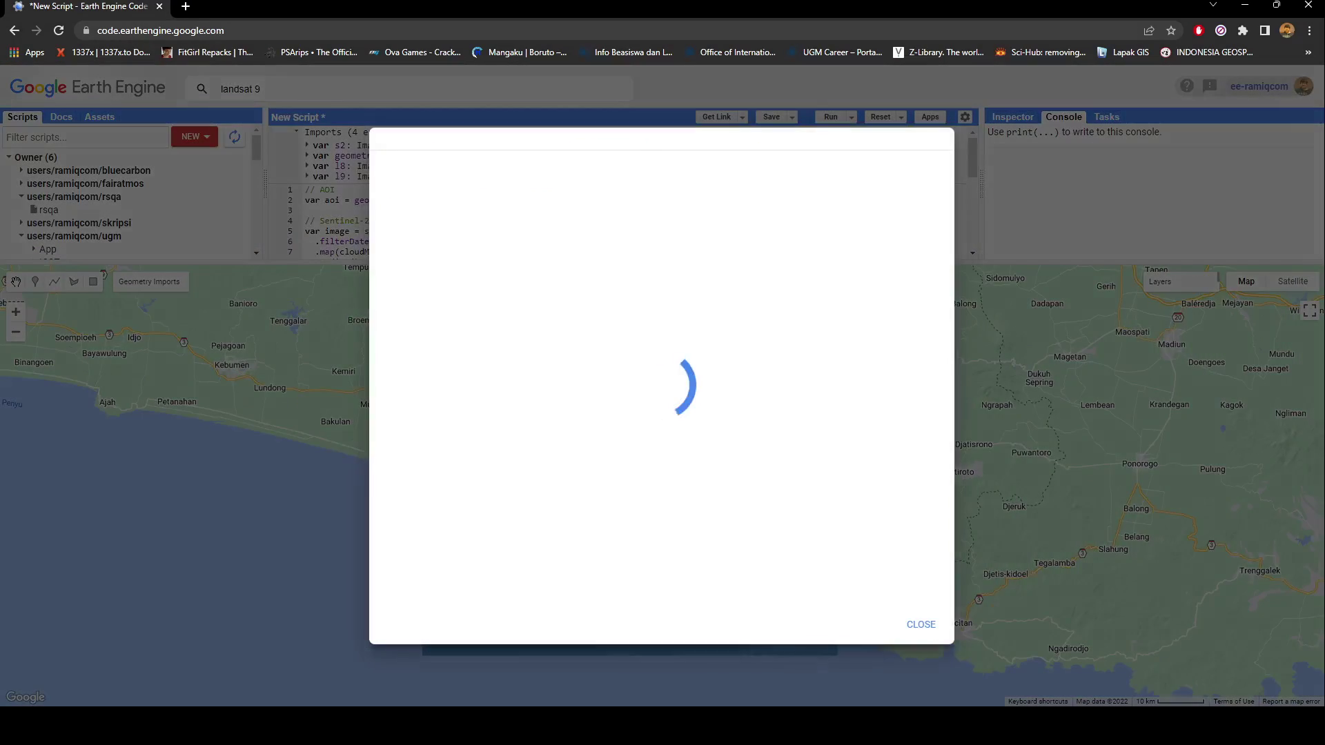
click(753, 196)
scroll(741, 414, down, 5)
scroll(741, 414, down, 5)
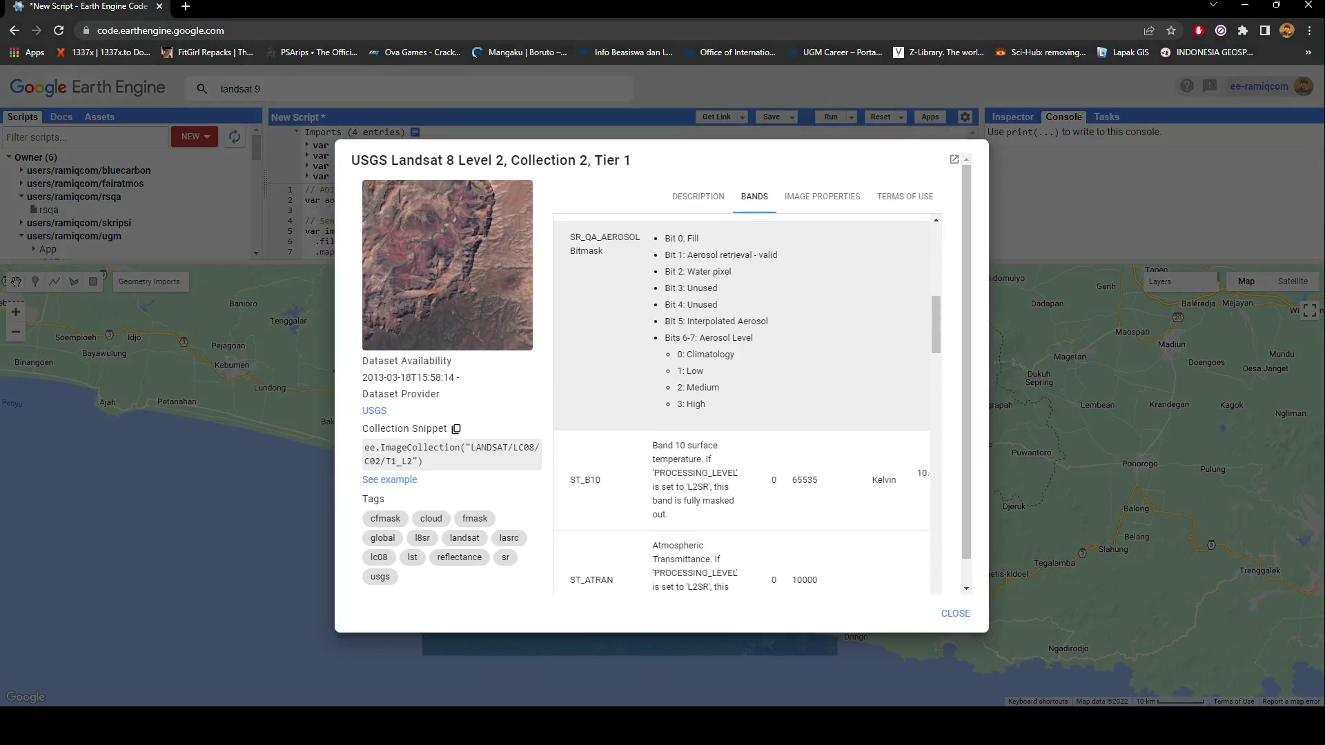
scroll(741, 414, down, 3)
scroll(741, 414, down, 3)
scroll(741, 414, down, 3)
scroll(742, 414, down, 2)
scroll(741, 414, down, 1)
double_click(591, 305)
scroll(741, 414, down, 2)
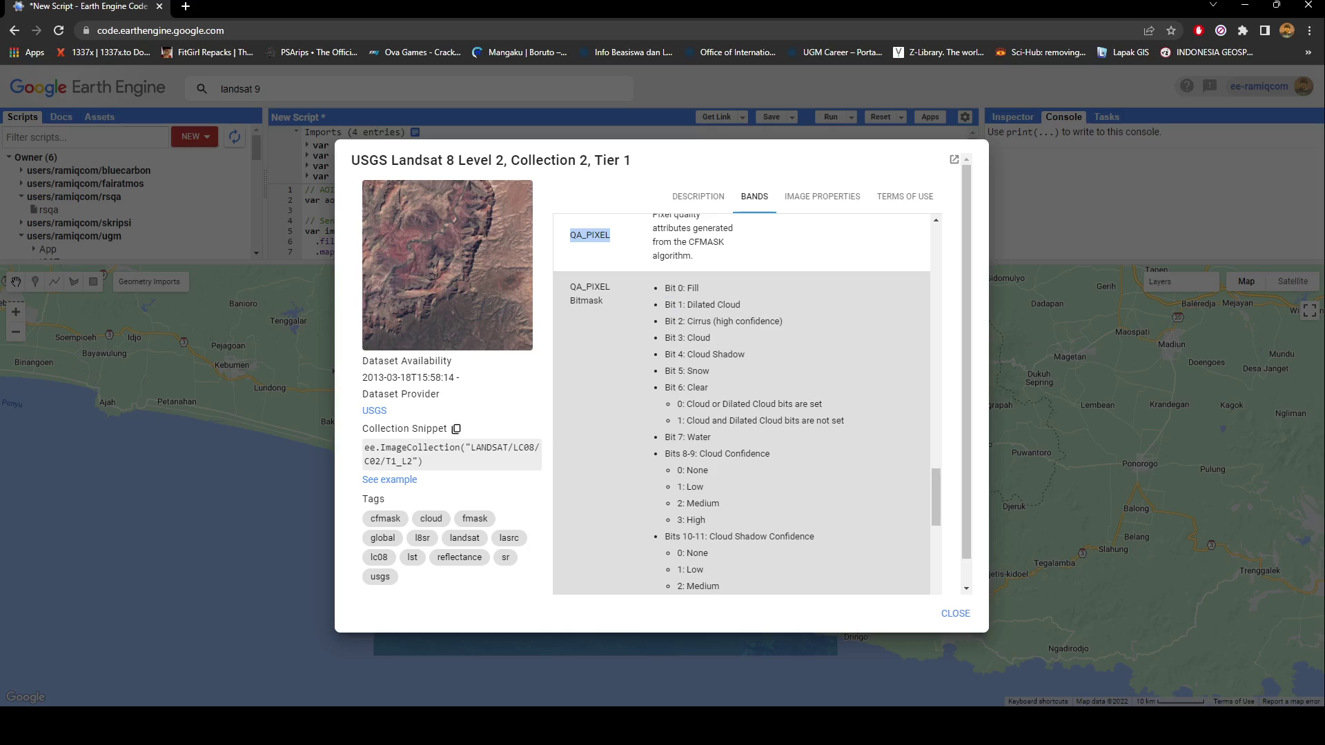
drag(665, 305, 746, 354)
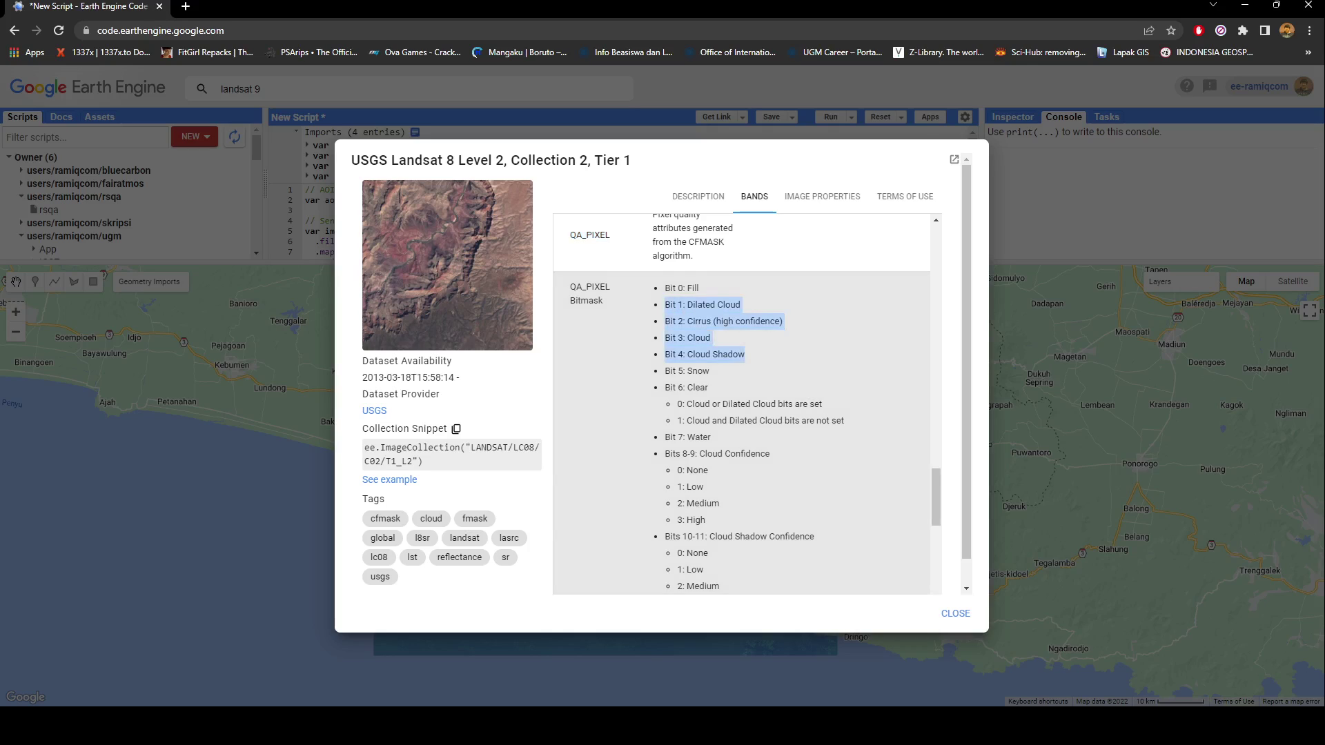
click(955, 613)
scroll(621, 187, down, 5)
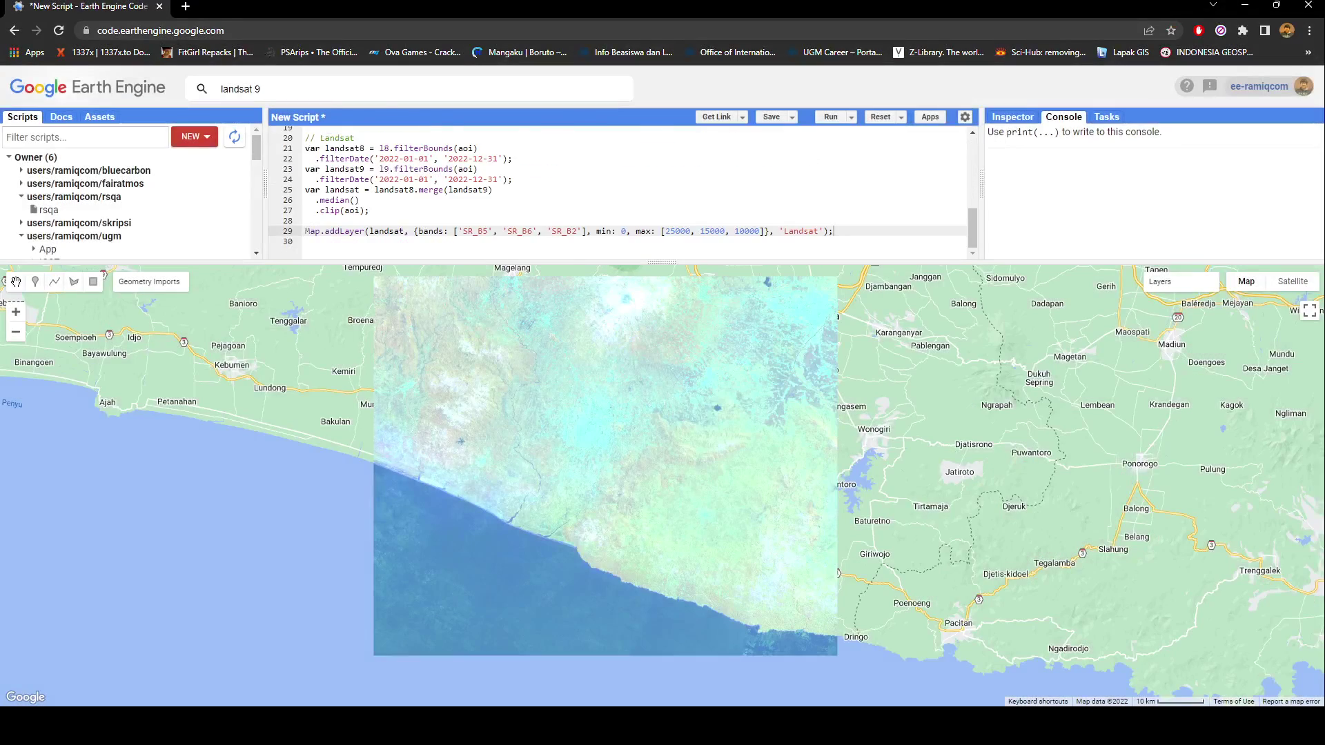
Start function cloudMaskLandsat(image) and define var qa as the image's quality band.
key(Return)
key(Return)
key(Return)
text(//)
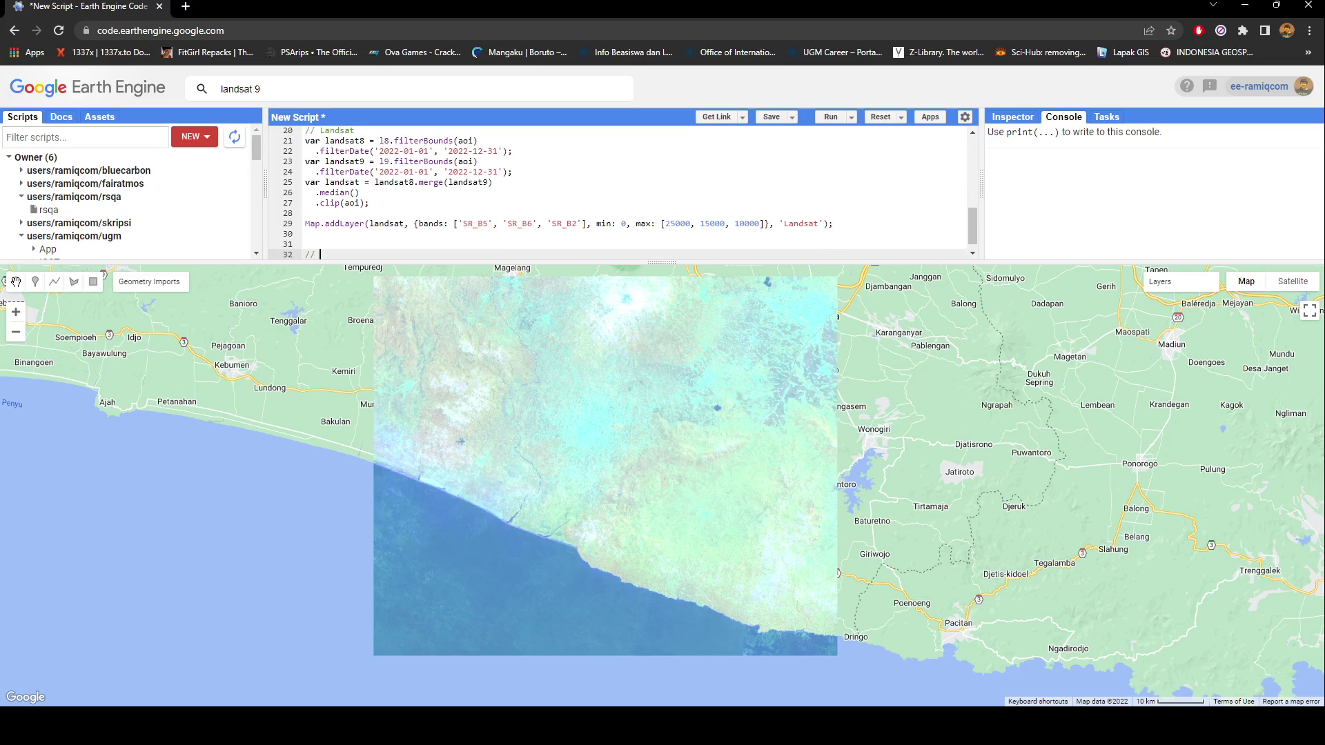
text(Landsat cloud mask)
key(Return)
text(function cloudMaskLandsat(image){)
key(Return)
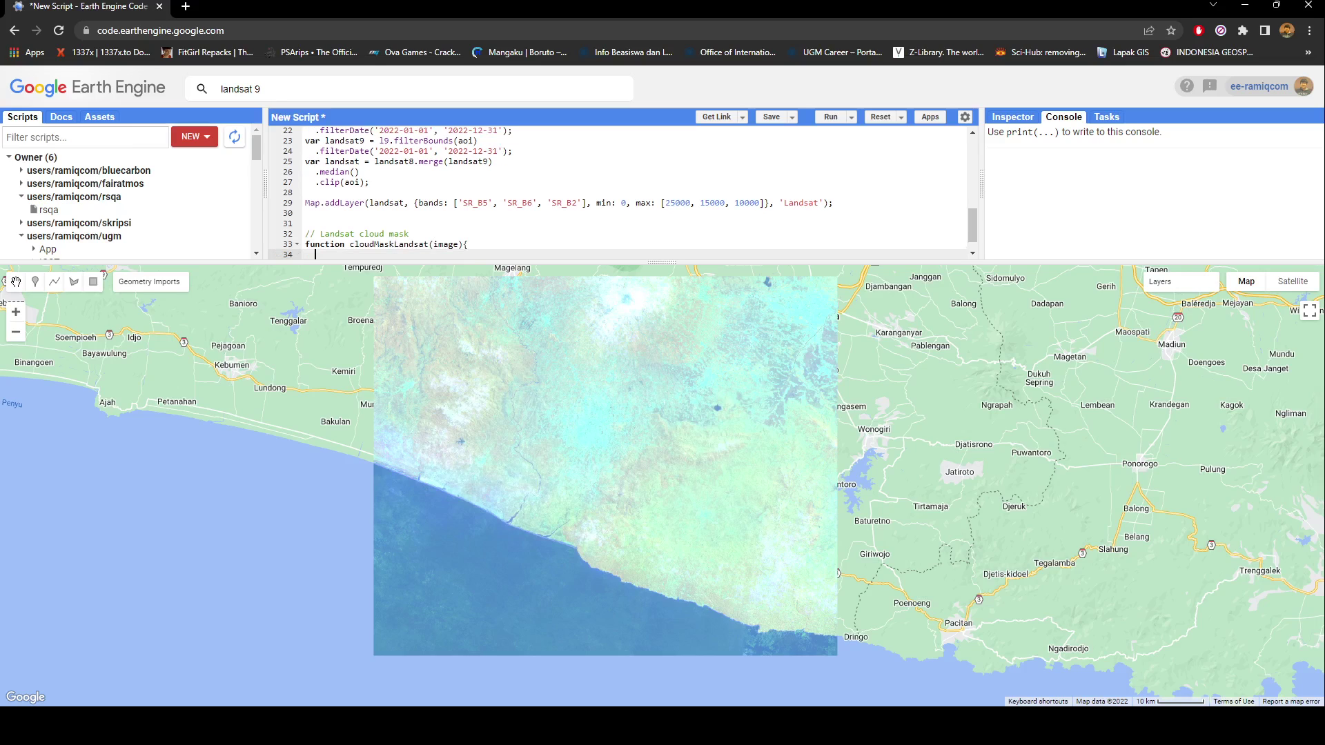
scroll(621, 194, down, 2)
text(var qa = )
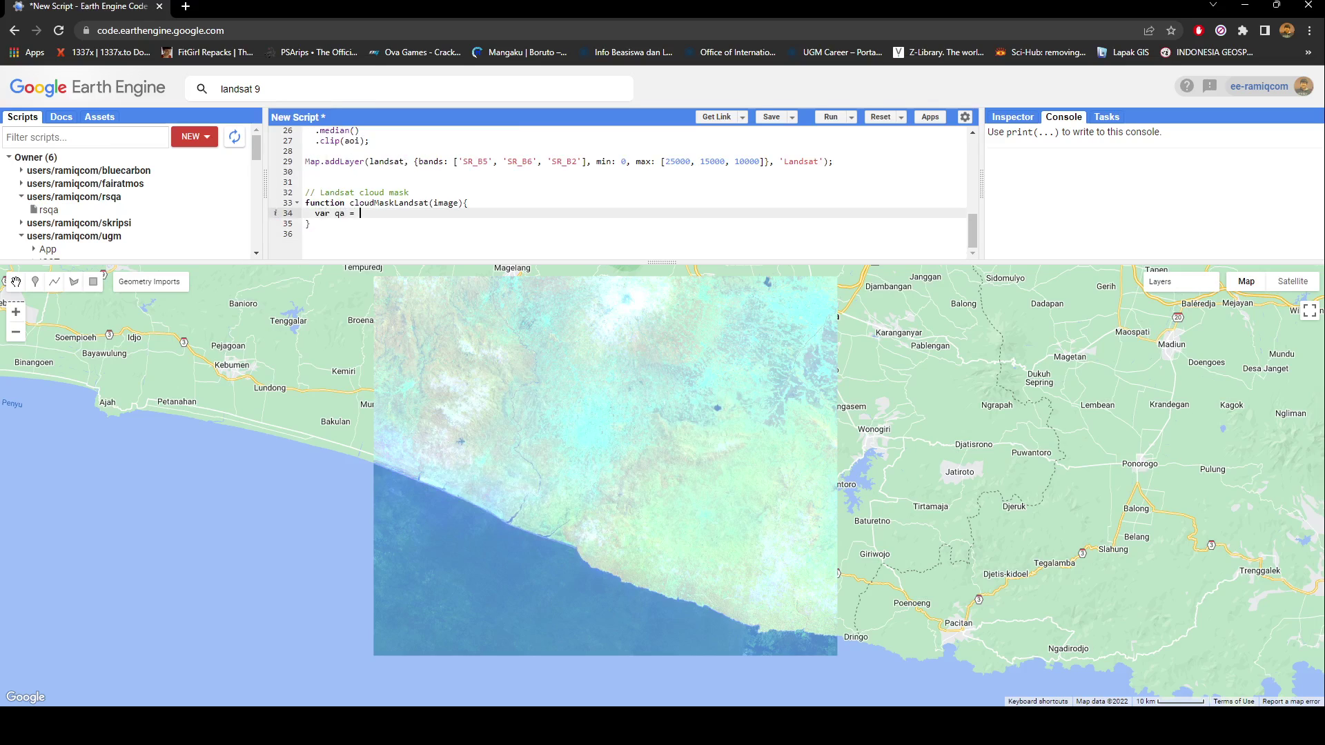
text(image.select('QA_PIXE');)
key(Return)
text(ar dilated = 1 << 1;)
Define the dilated, cirrus, cloud and shadow bit-shift constants and begin the var mask line.
key(Return)
text(var cloud)
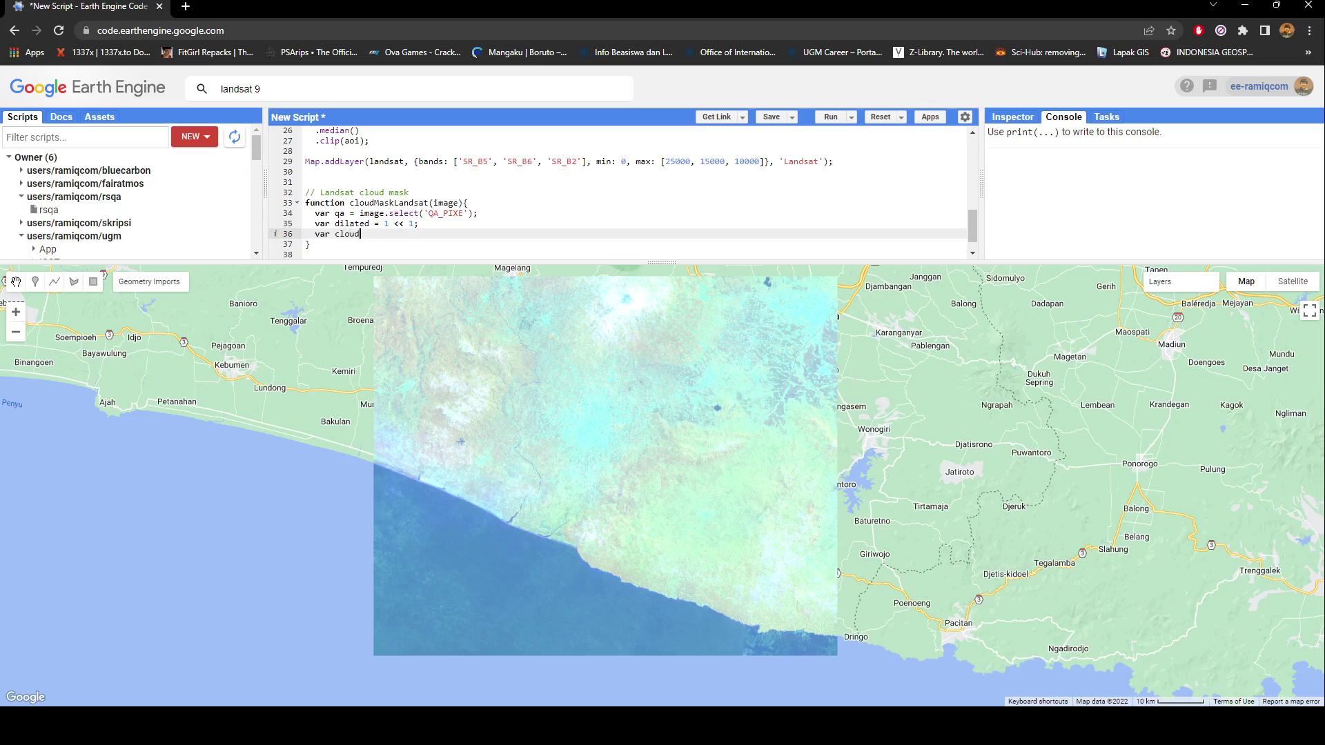
key(BackSpace)
key(BackSpace)
key(BackSpace)
key(BackSpace)
text(irrus = 1 << 2;)
key(Return)
text(var )
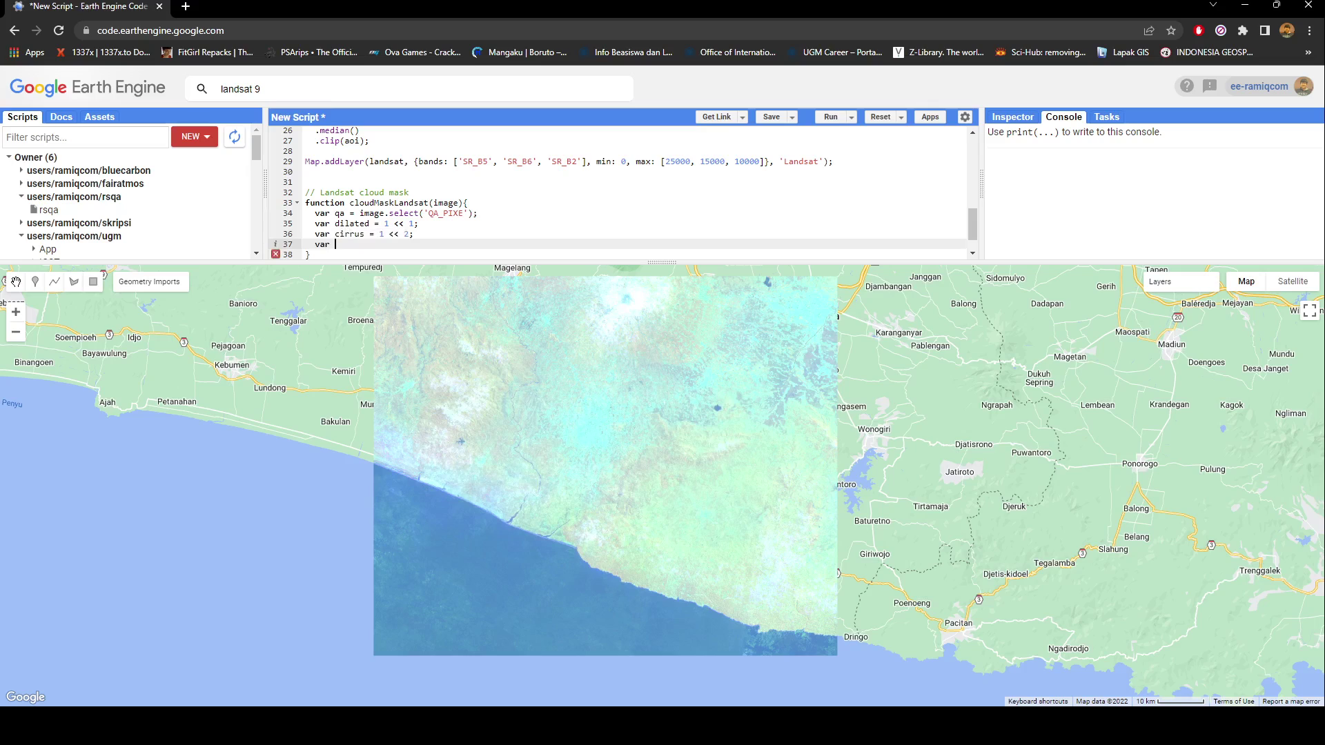
text(cloud = 1 << 3;)
key(Return)
text(var)
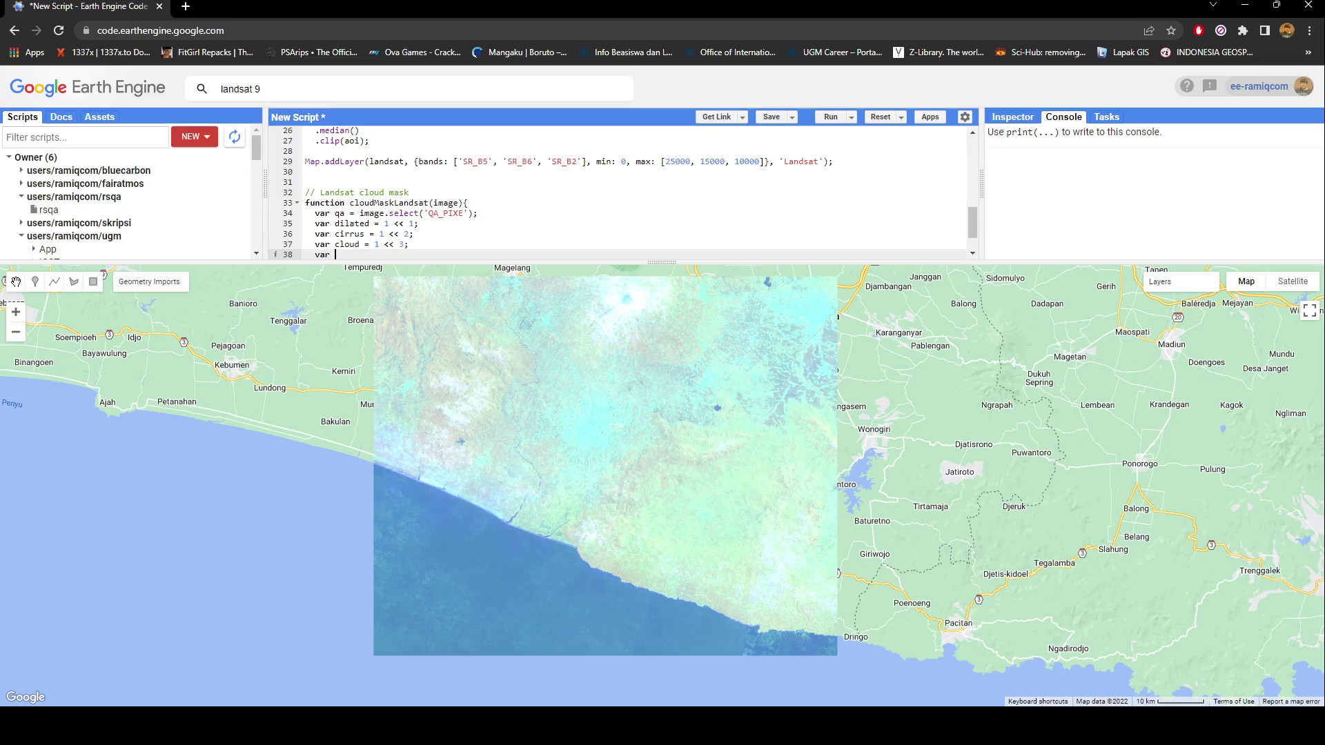
scroll(621, 191, down, 2)
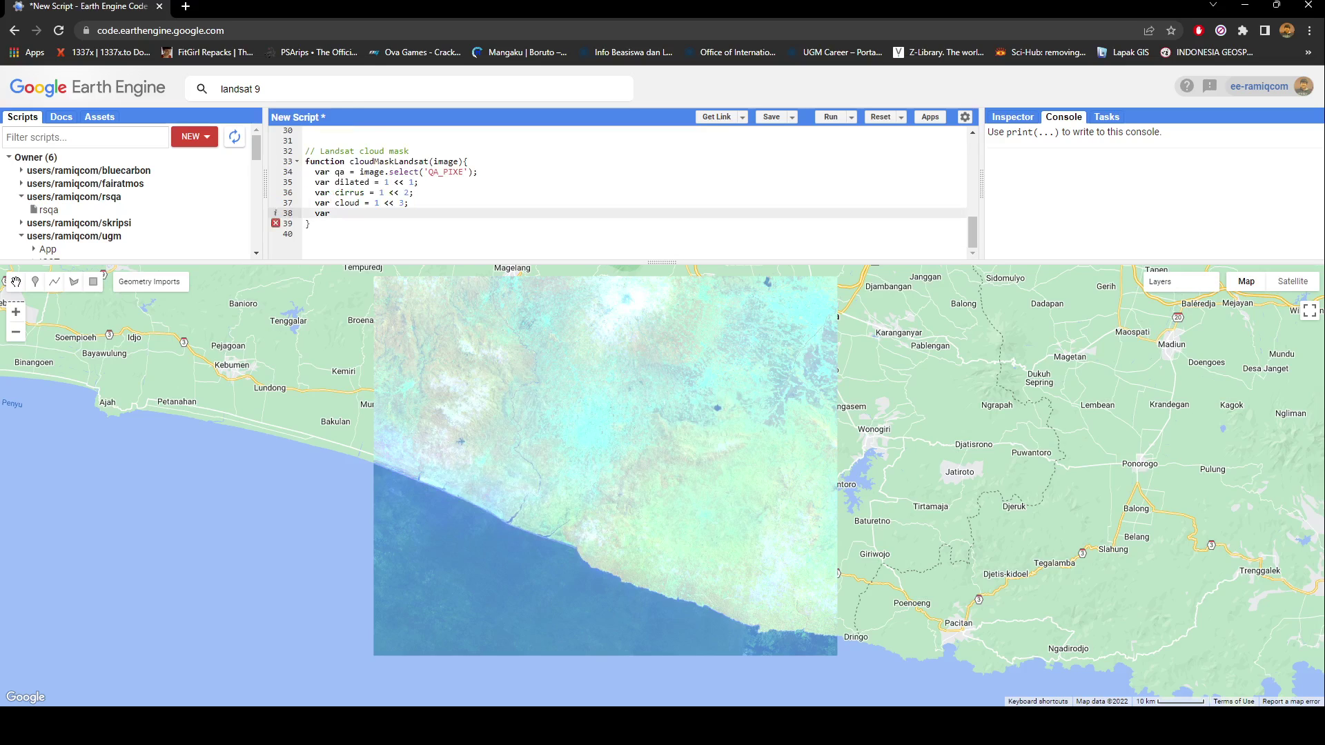
text(shadow = 1 << 4;)
key(Return)
key(Return)
text(var mask )
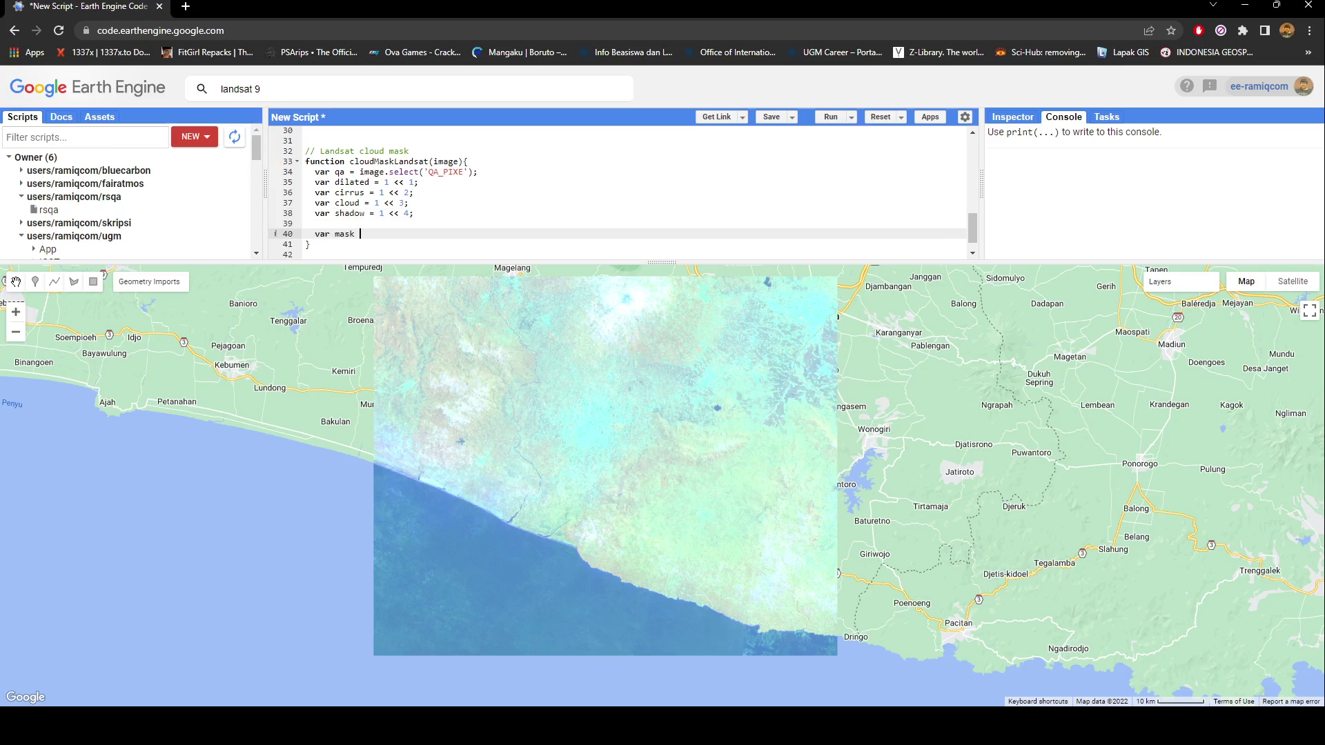
text(= qa.bitwiseAnd)
text(()
text(dilated).eq(0)
Write qa.bitwiseAnd(dilated).eq(0) and duplicate the check onto three more lines.
key(Return)
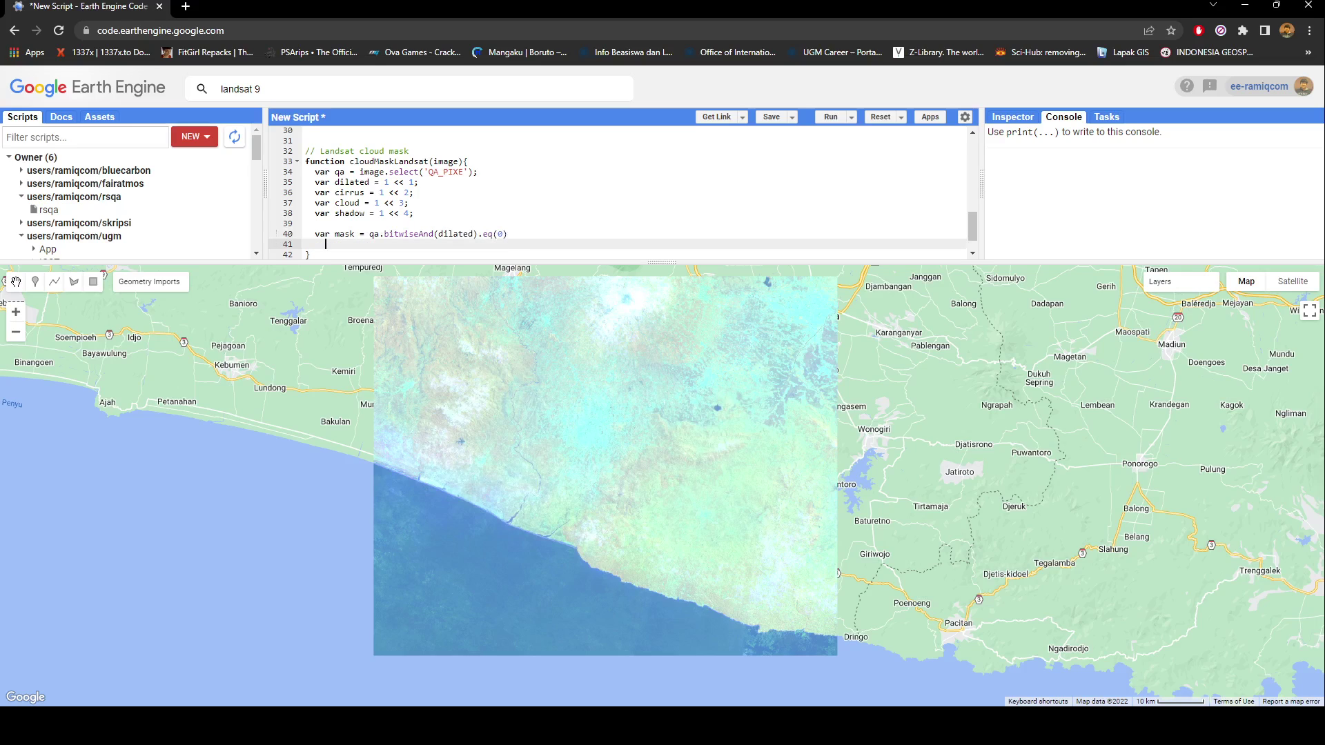
text(.qa.)
drag(507, 234, 380, 236)
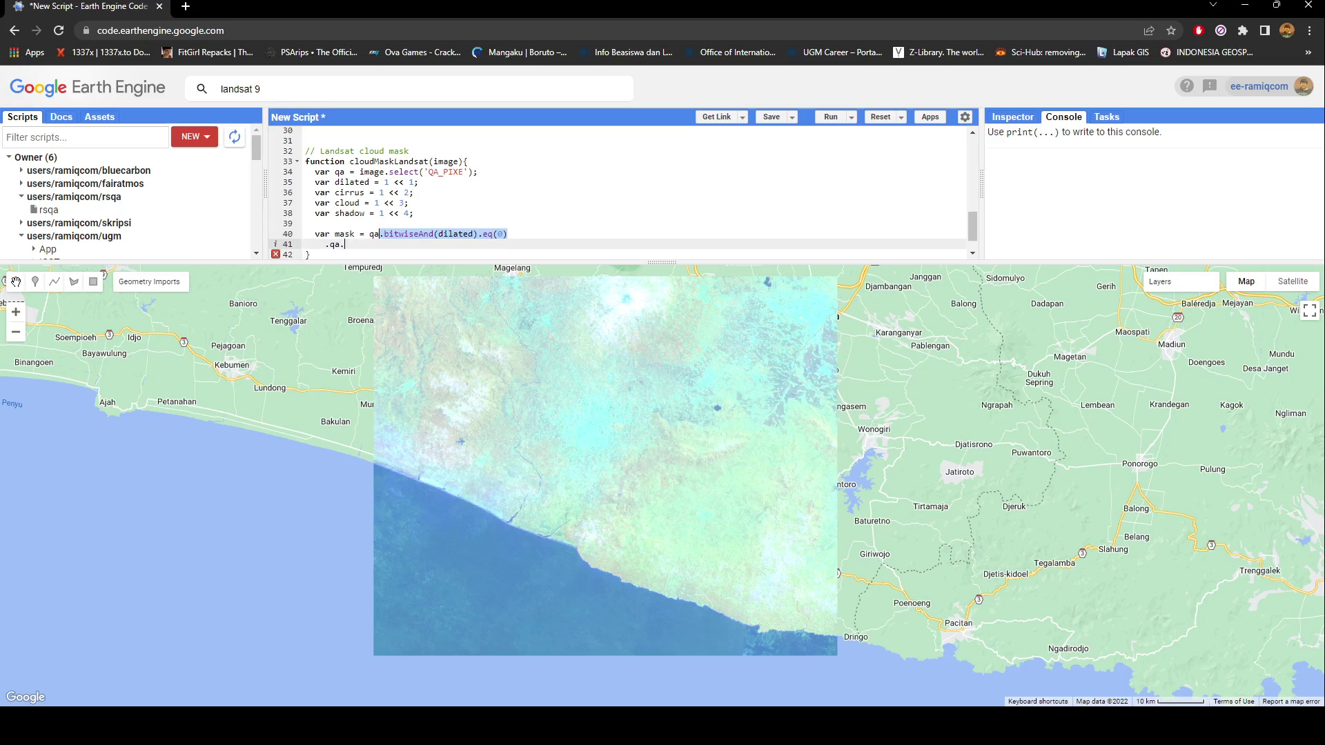
text(bitwiseAnd(dilated).eq(0))
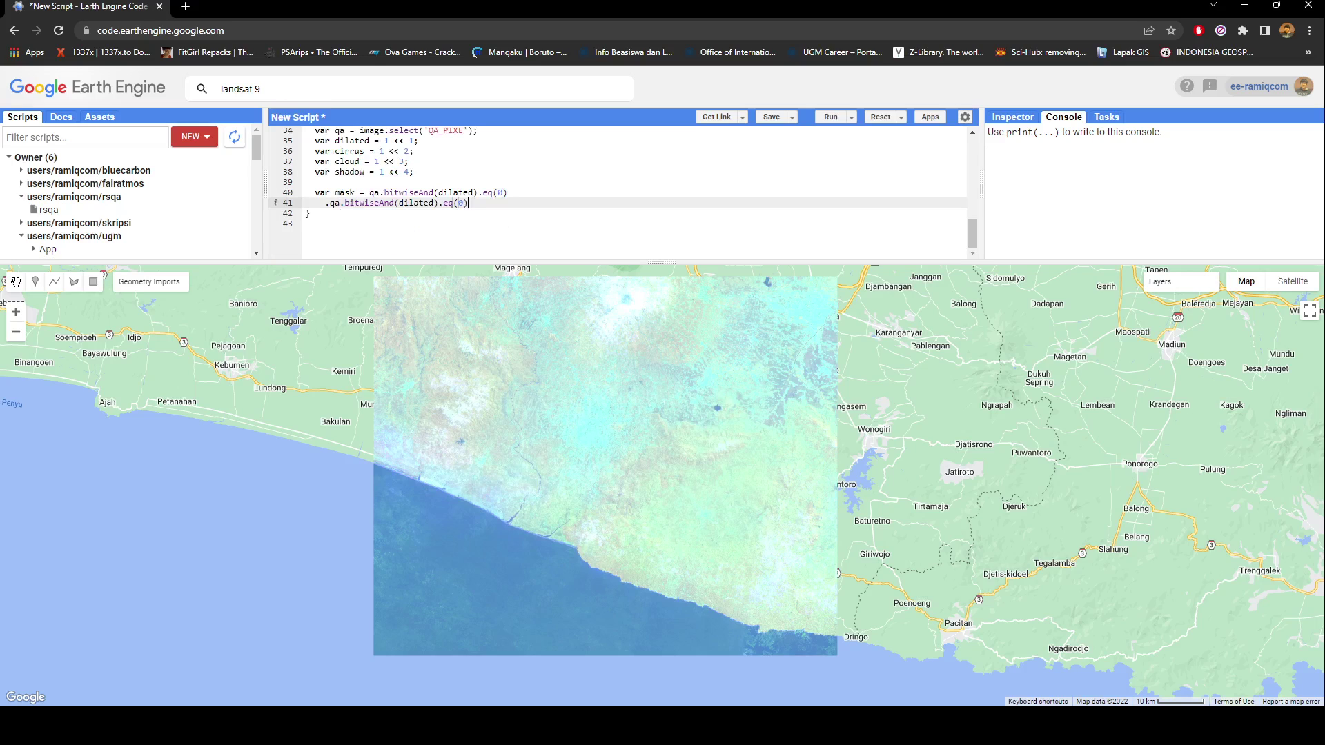
key(Return)
text(.bitwiseAnd(dilated).eq(0))
key(Return)
text(.bitwiseAnd(dilated).eq(0))
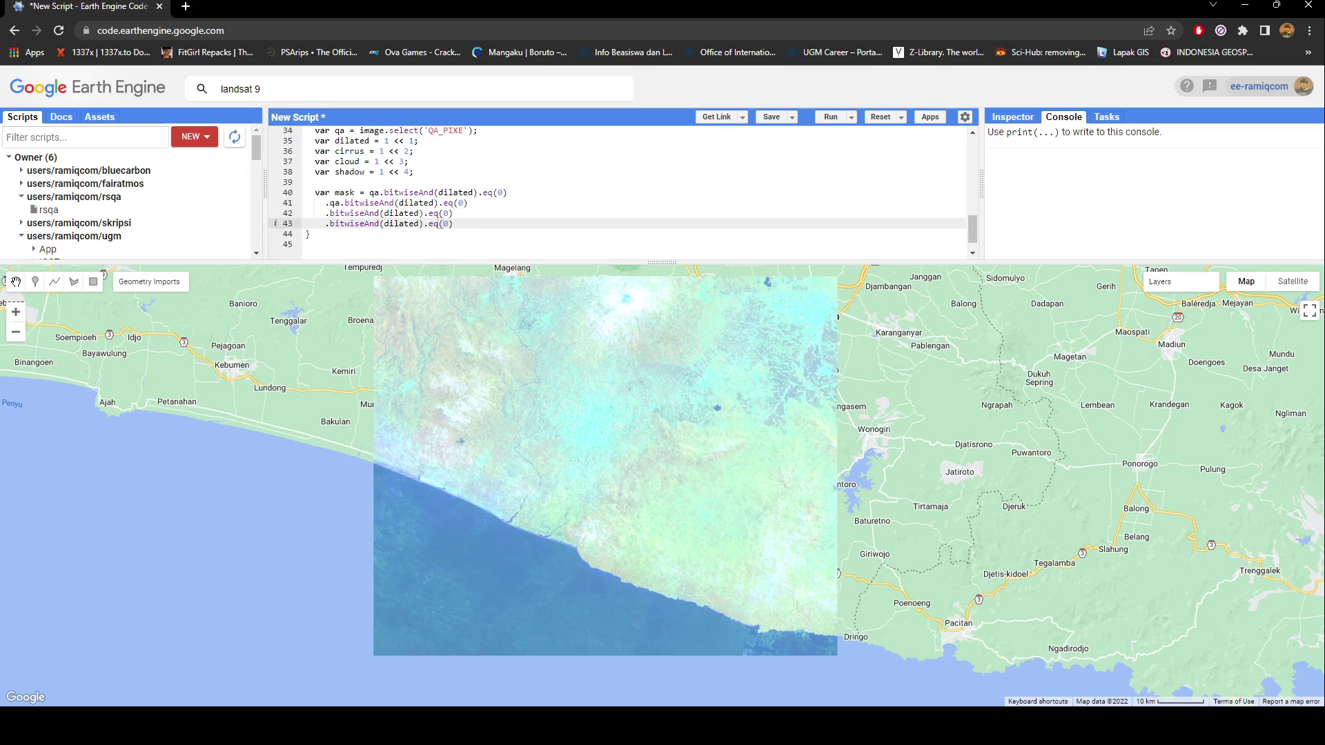
Swap the duplicated checks to use cirrus, cloud and shadow instead of dilated.
click(329, 214)
text(qa.)
click(333, 224)
text(qa.)
scroll(621, 197, up, 1)
double_click(349, 193)
key(ctrl+c)
double_click(415, 244)
key(ctrl+v)
double_click(348, 203)
key(ctrl+c)
scroll(348, 203, down, 2)
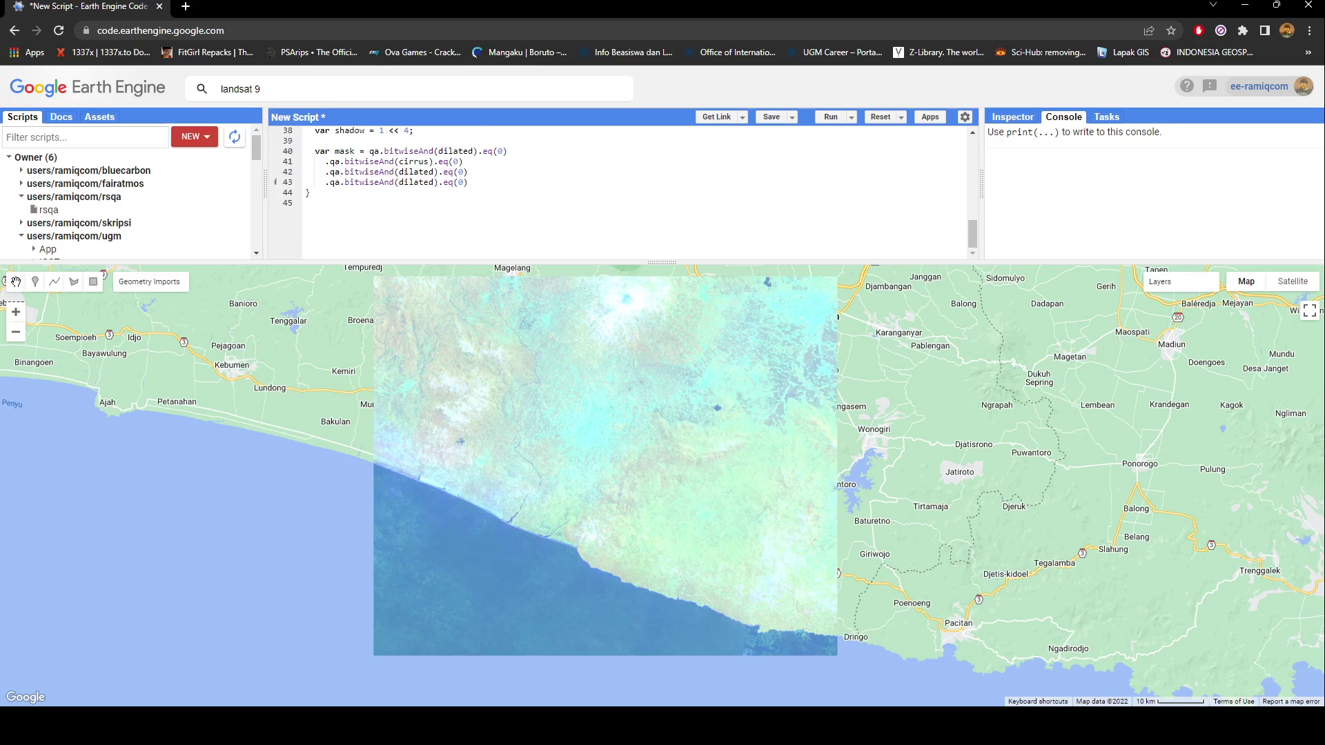
double_click(416, 172)
key(ctrl+v)
scroll(416, 172, up, 1)
double_click(348, 172)
key(ctrl+c)
double_click(416, 223)
key(ctrl+v)
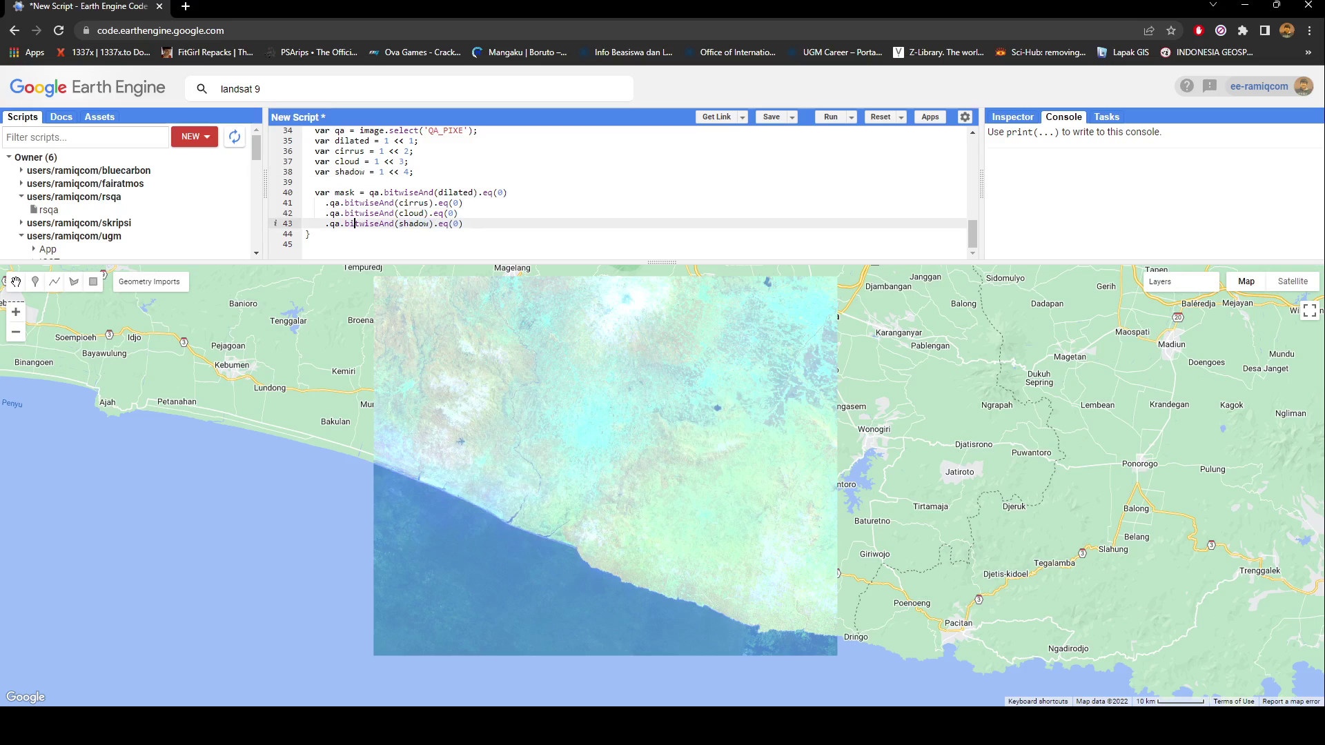
Add return image.updateMask(mask); to end the function and review the script.
click(459, 213)
key(Down)
key(Return)
key(Return)
text(return image.updateMask(mask);)
key(Up)
key(Up)
key(Up)
key(Down)
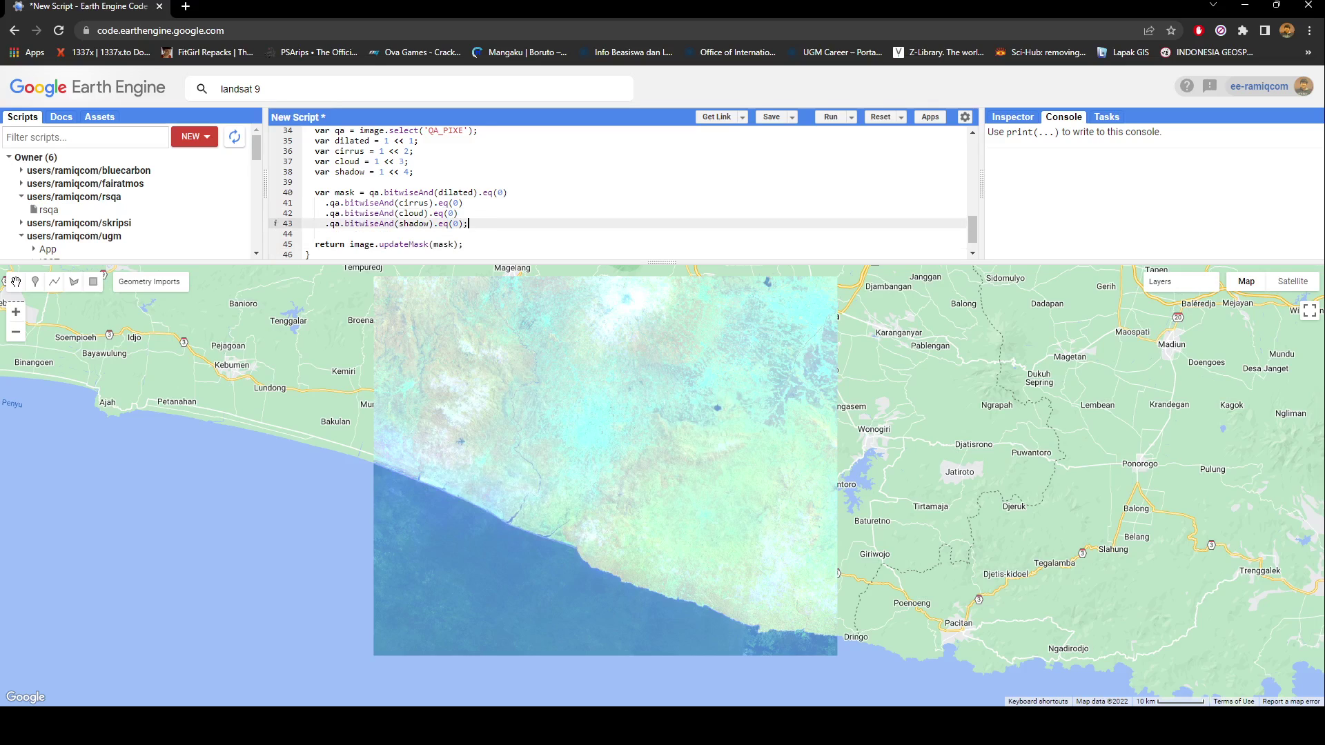
key(Page_Up)
key(Page_Down)
key(Page_Up)
drag(350, 161, 432, 161)
scroll(431, 160, up, 2)
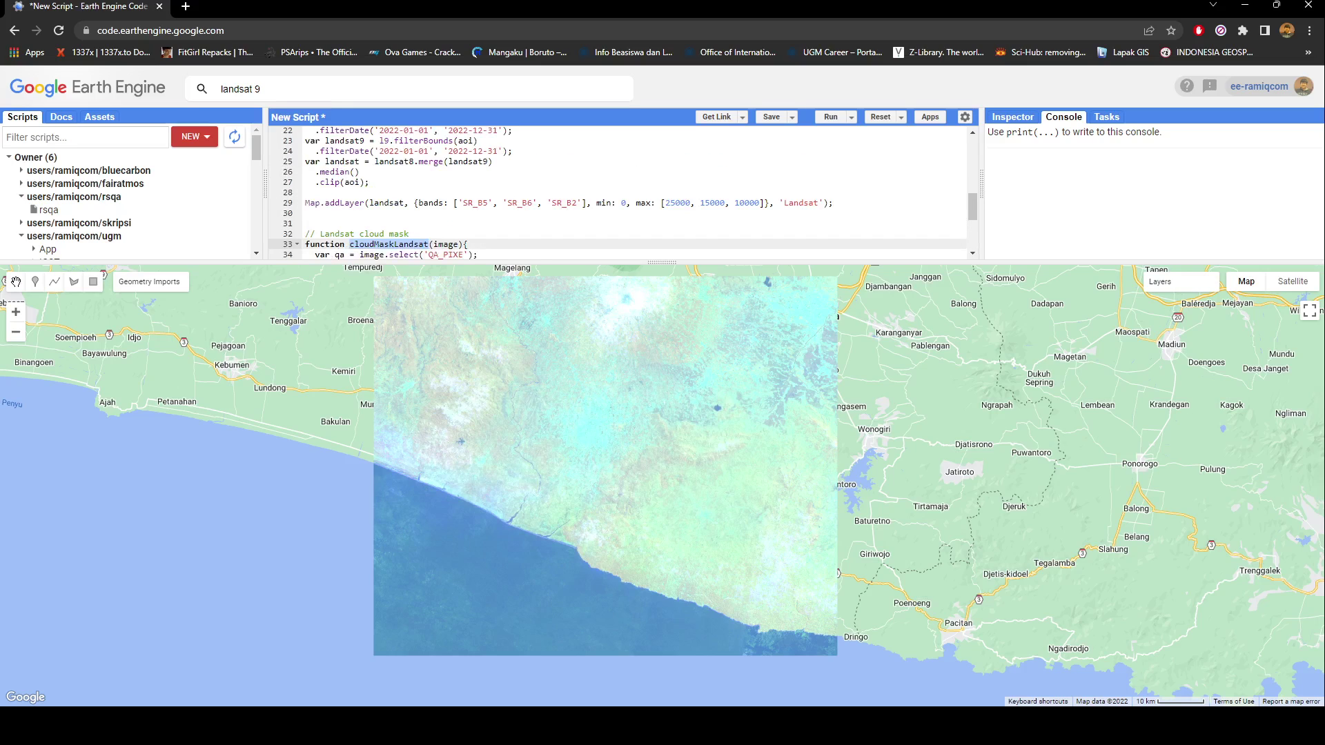
scroll(621, 191, up, 1)
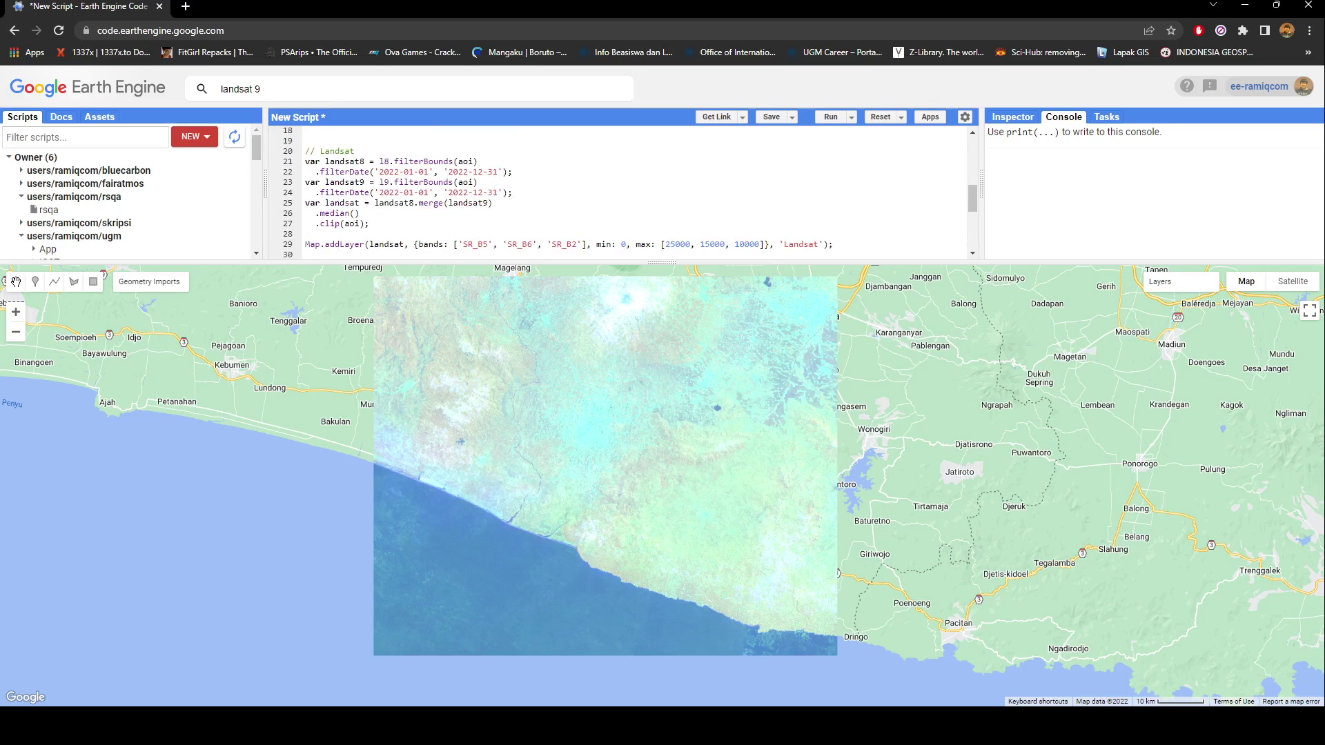
Map the merged landsat8/landsat9 collection through cloudMaskLandsat and run, getting a bitwiseAnd error at line 41.
click(579, 203)
key(Return)
text(.,a)
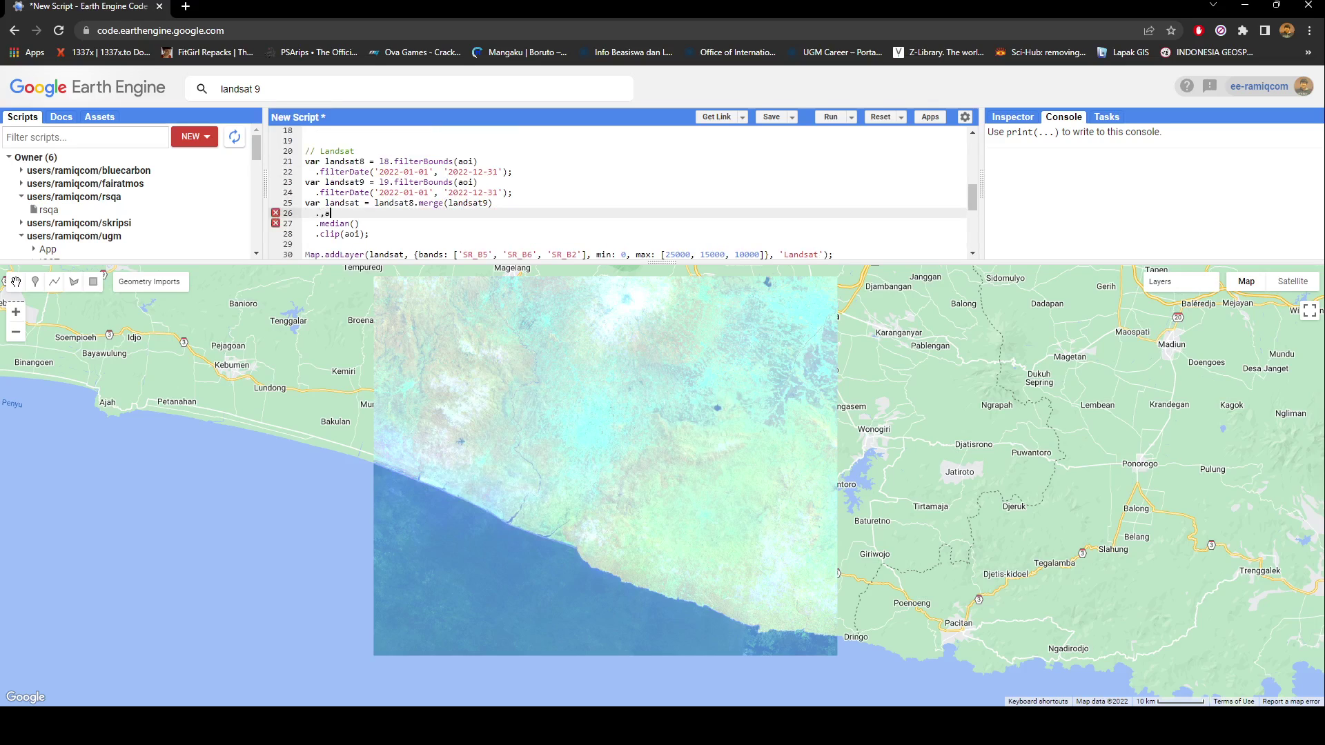
key(BackSpace)
key(BackSpace)
text(map(cloudMaskLandsat)
text())
key(ctrl+Return)
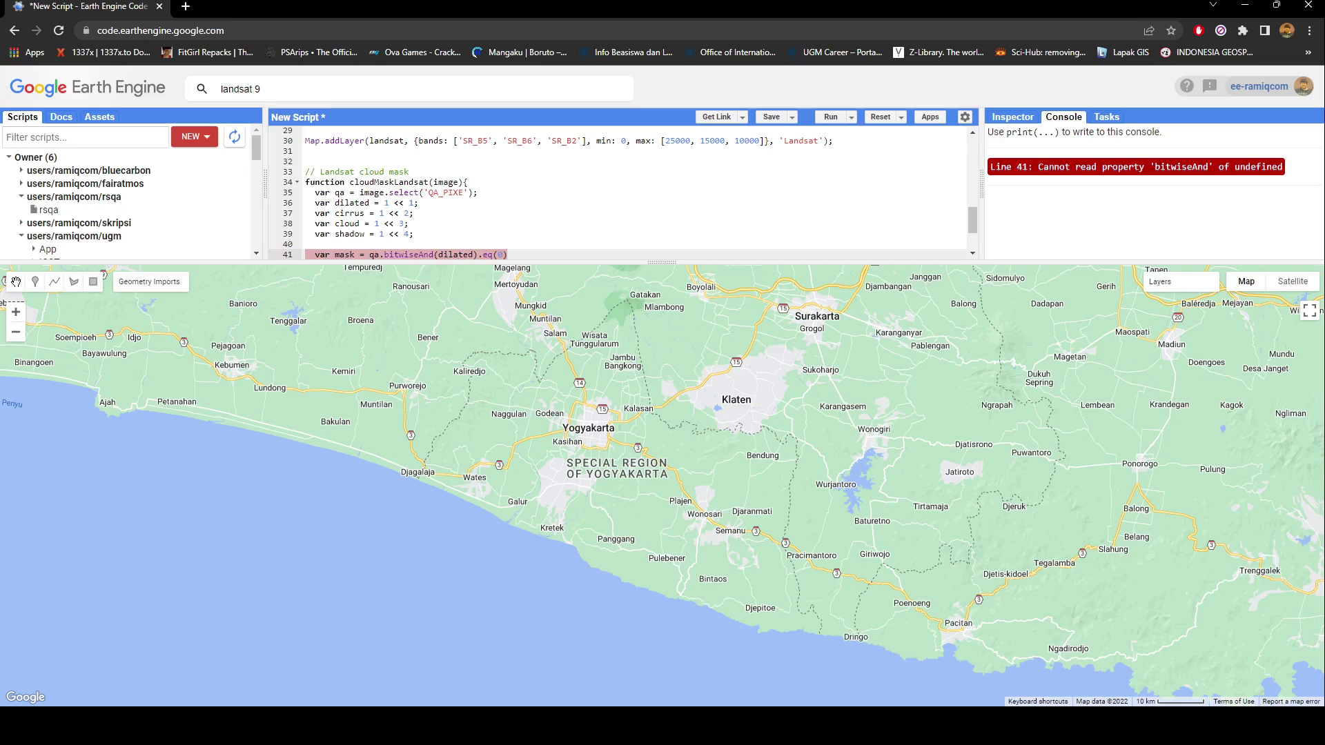
Check the qa band name against the Landsat 9 dataset's band list in the catalog.
double_click(340, 193)
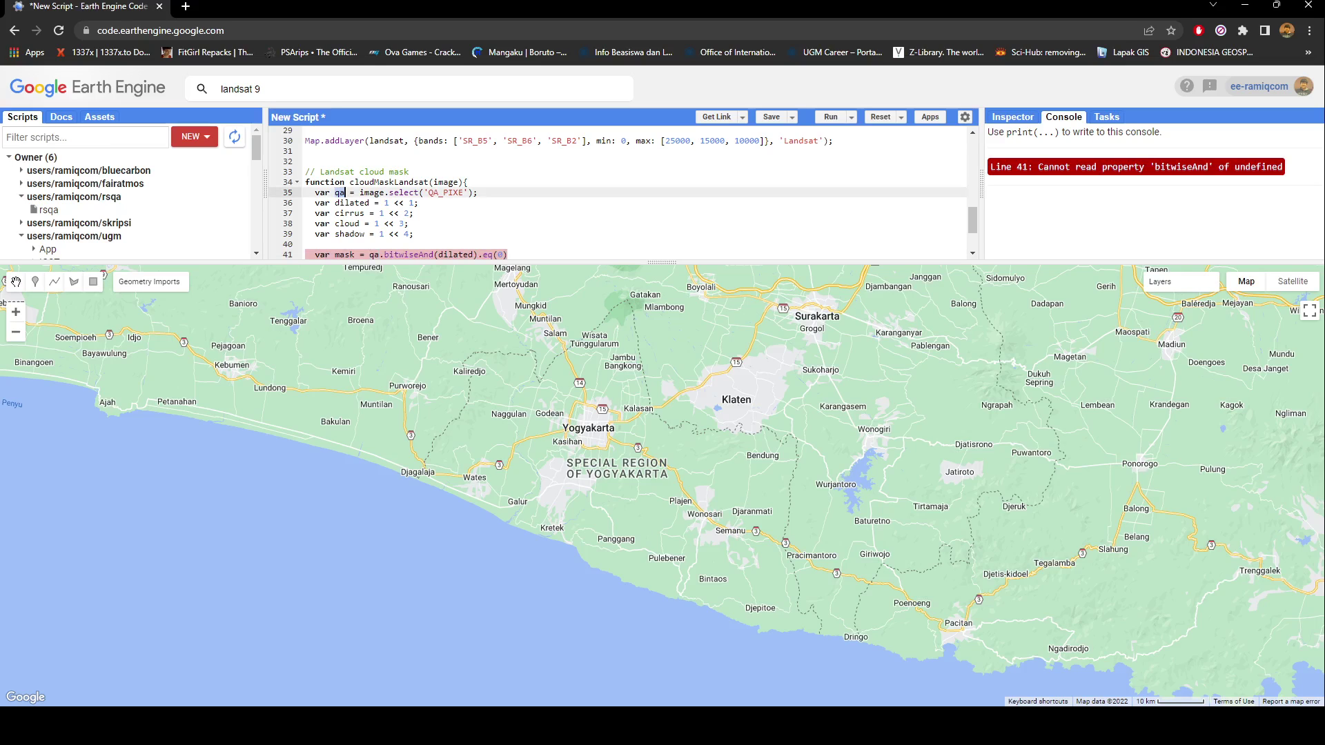
click(464, 193)
text(L)
click(369, 255)
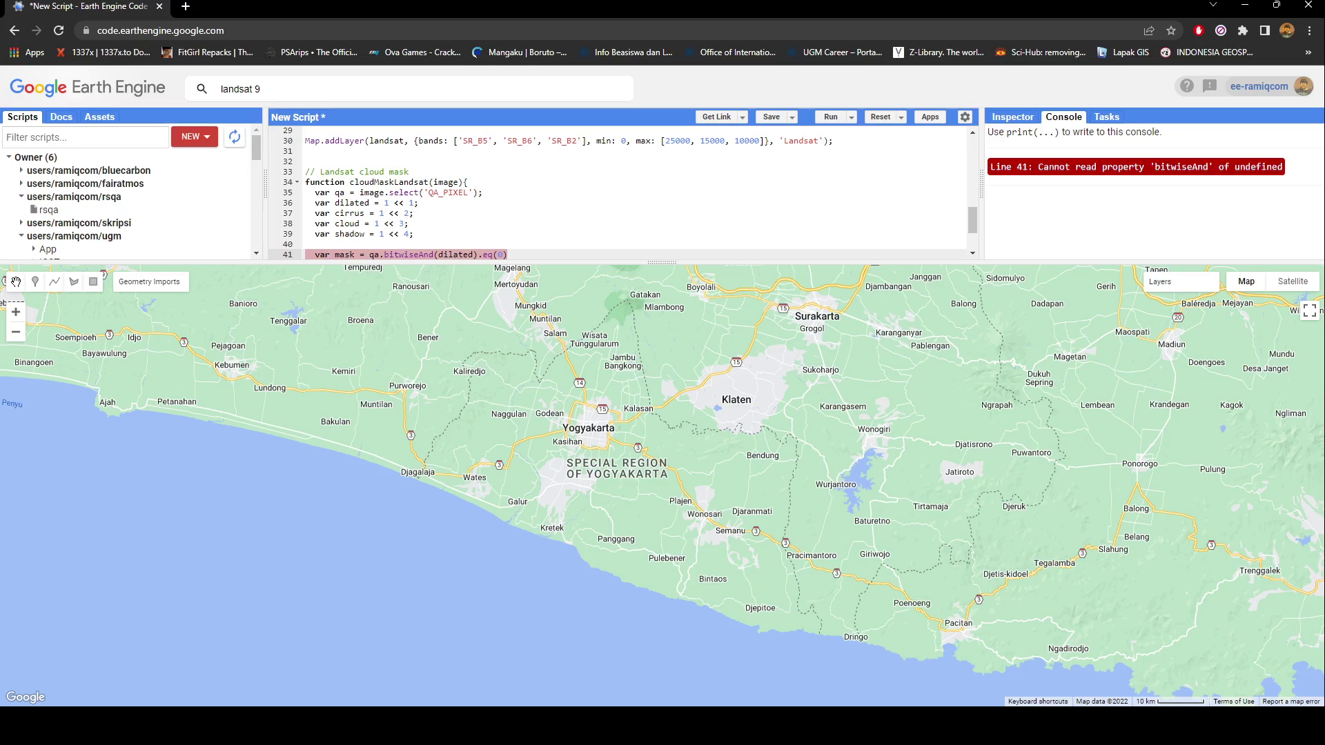
scroll(370, 255, down, 2)
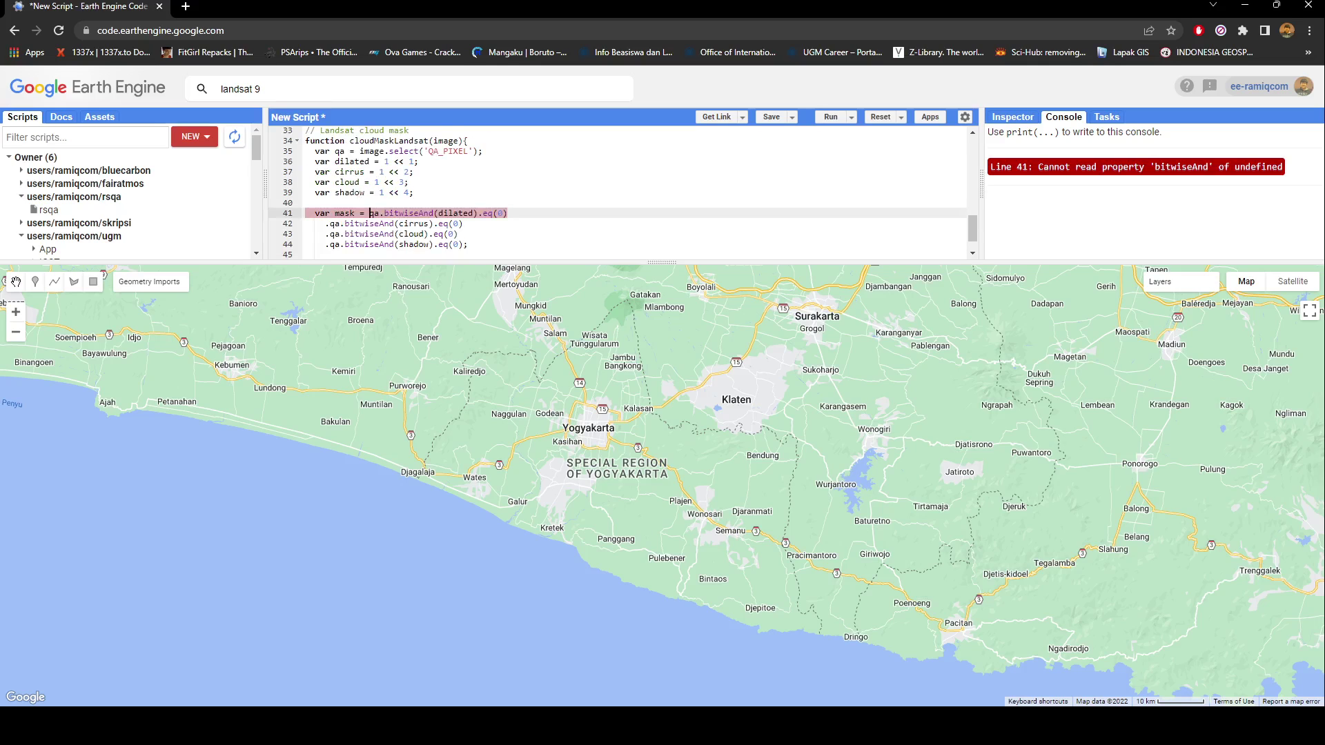
click(310, 89)
click(312, 207)
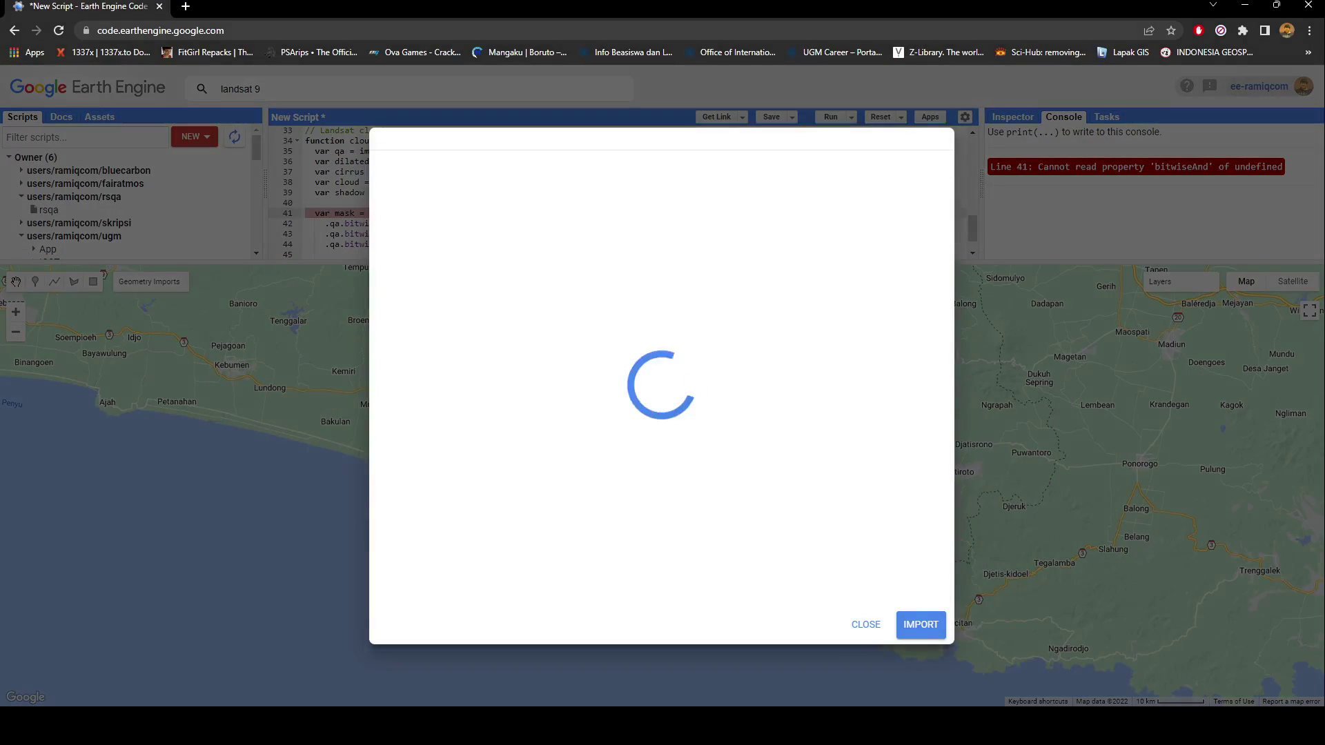
click(754, 195)
click(896, 612)
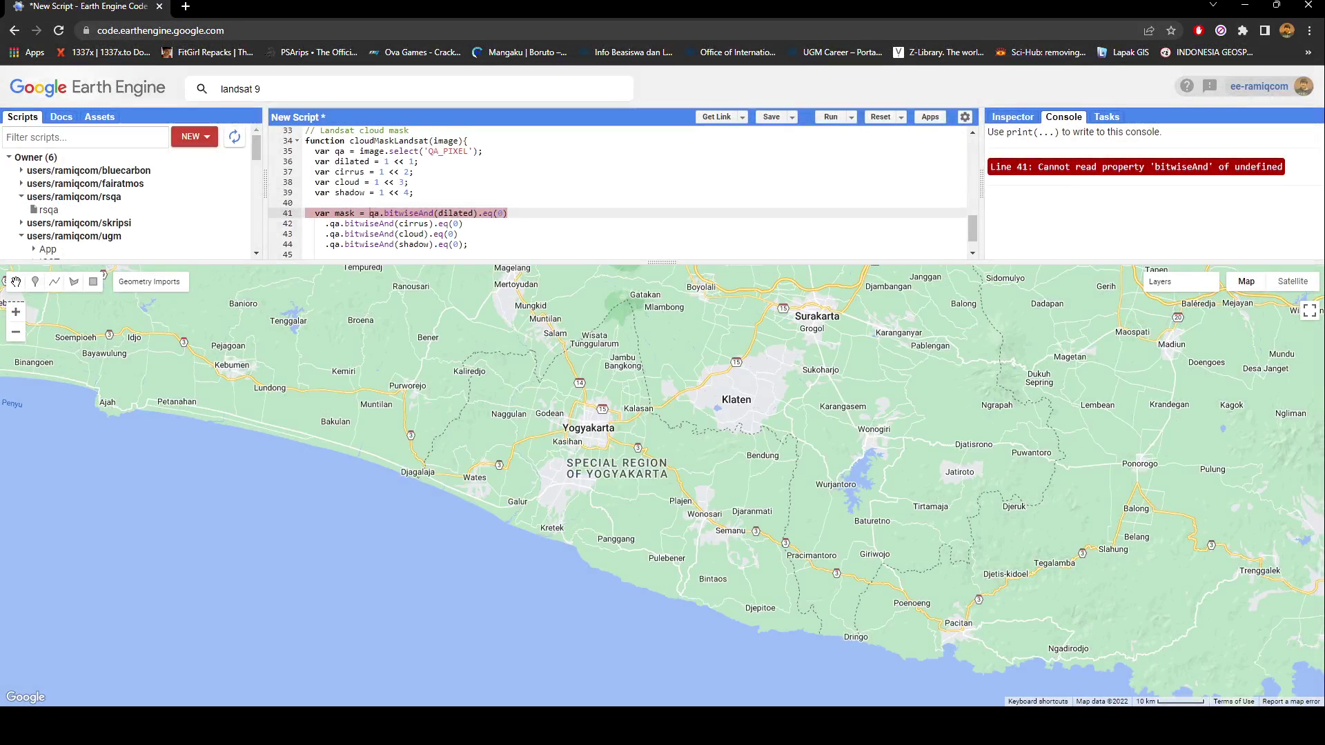
click(483, 151)
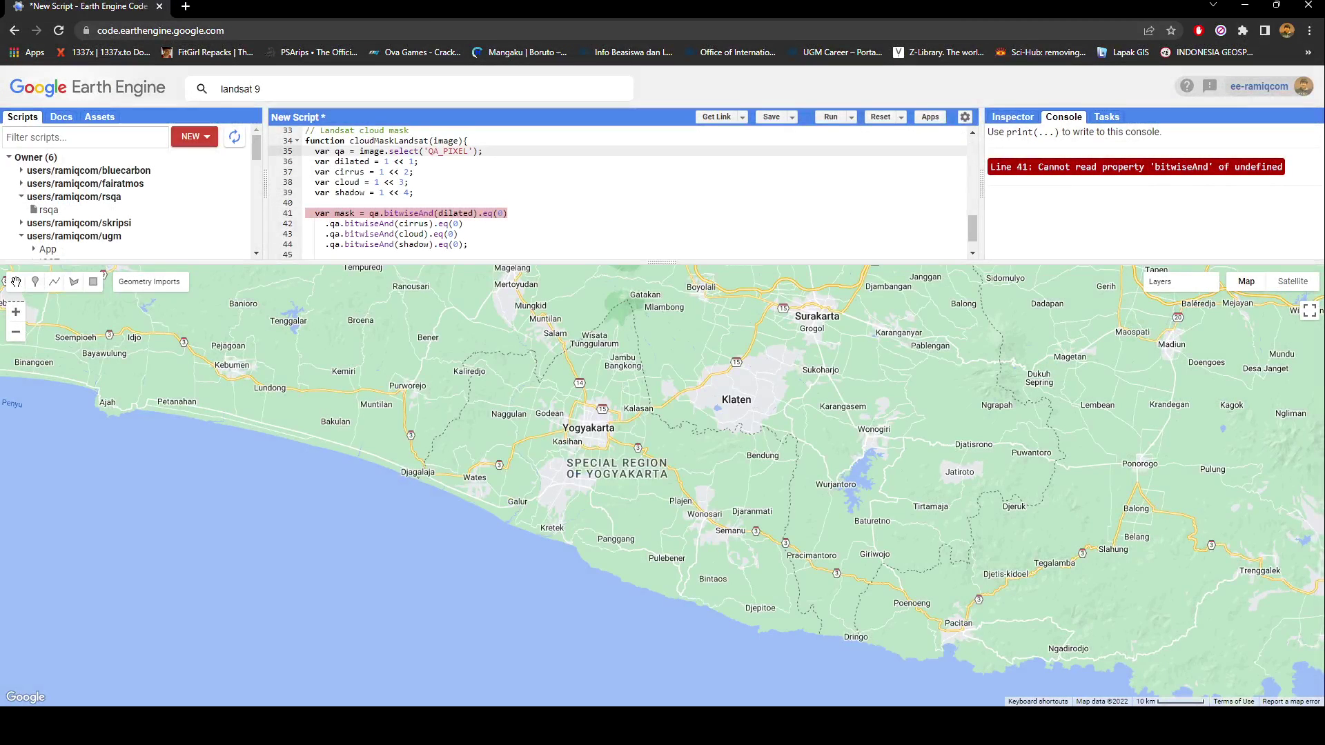
scroll(621, 192, up, 2)
scroll(621, 192, up, 2)
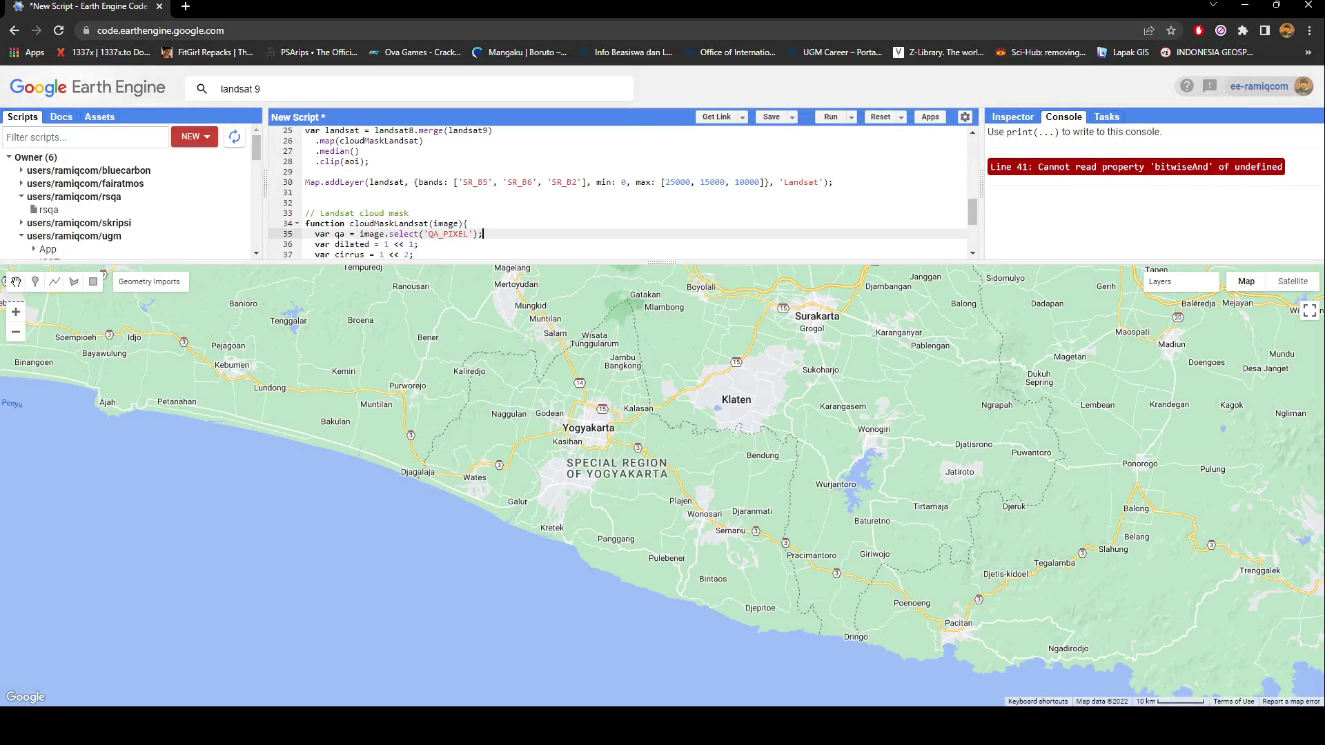
scroll(621, 191, down, 3)
Copy QA_PIXEL from the Landsat 9 Level 2, Collection 2, Tier 1 band list into image.select().
click(414, 88)
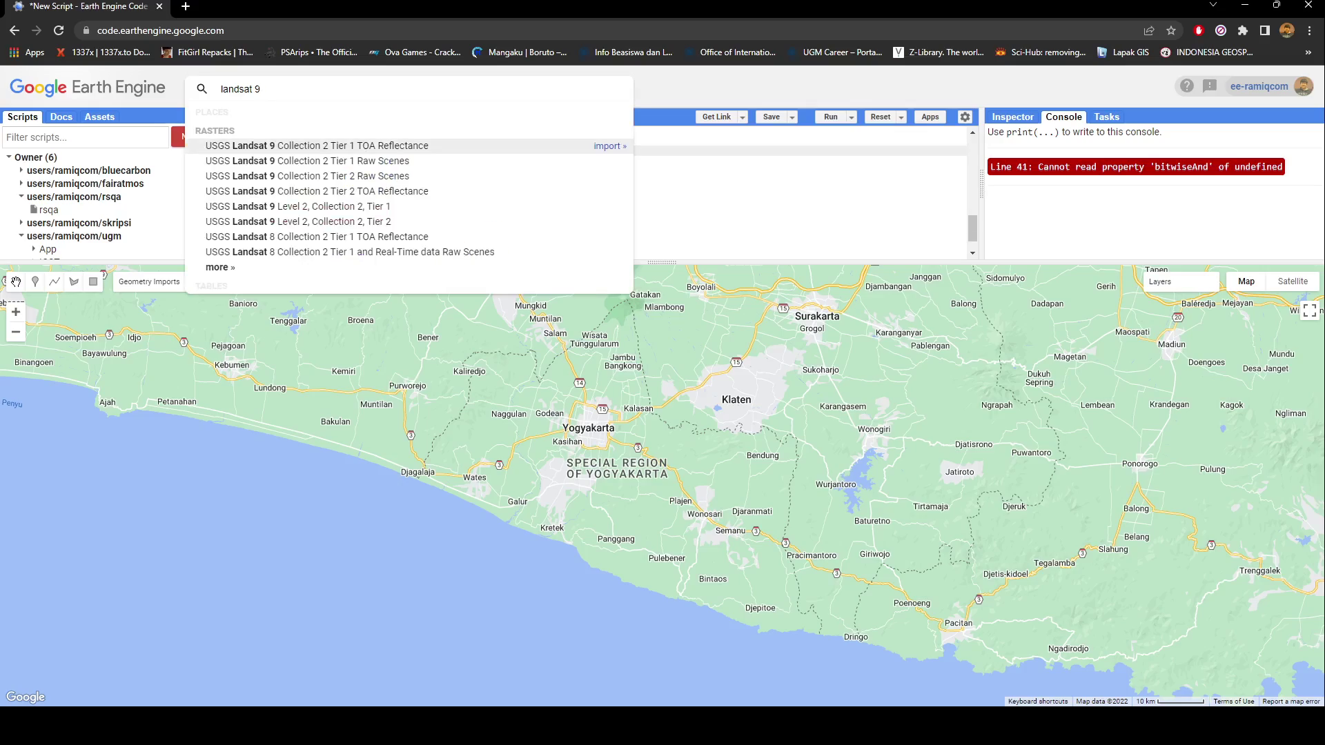
click(311, 146)
click(899, 613)
click(414, 88)
click(311, 192)
click(754, 196)
scroll(741, 404, down, 10)
scroll(741, 404, down, 5)
scroll(742, 405, down, 3)
scroll(589, 373, down, 2)
scroll(589, 373, down, 1)
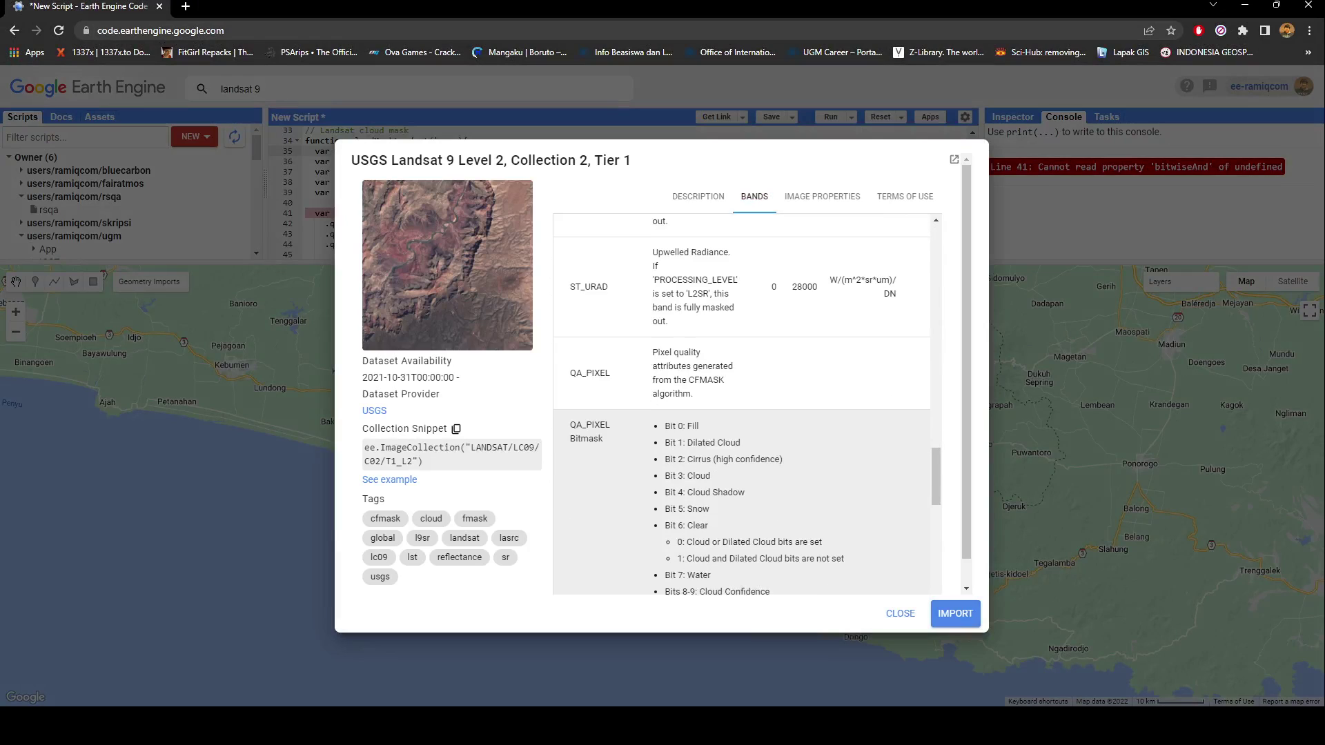
double_click(588, 373)
key(ctrl+c)
click(899, 612)
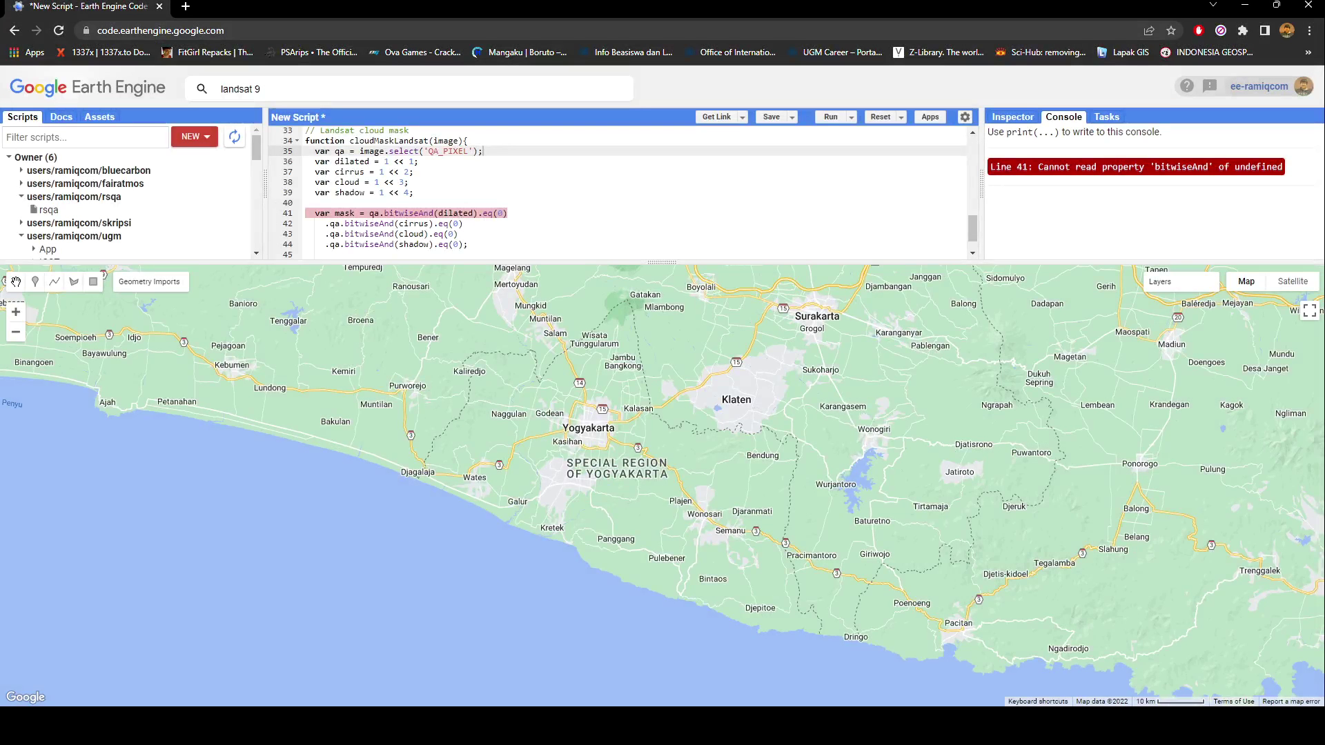
double_click(447, 151)
key(ctrl+v)
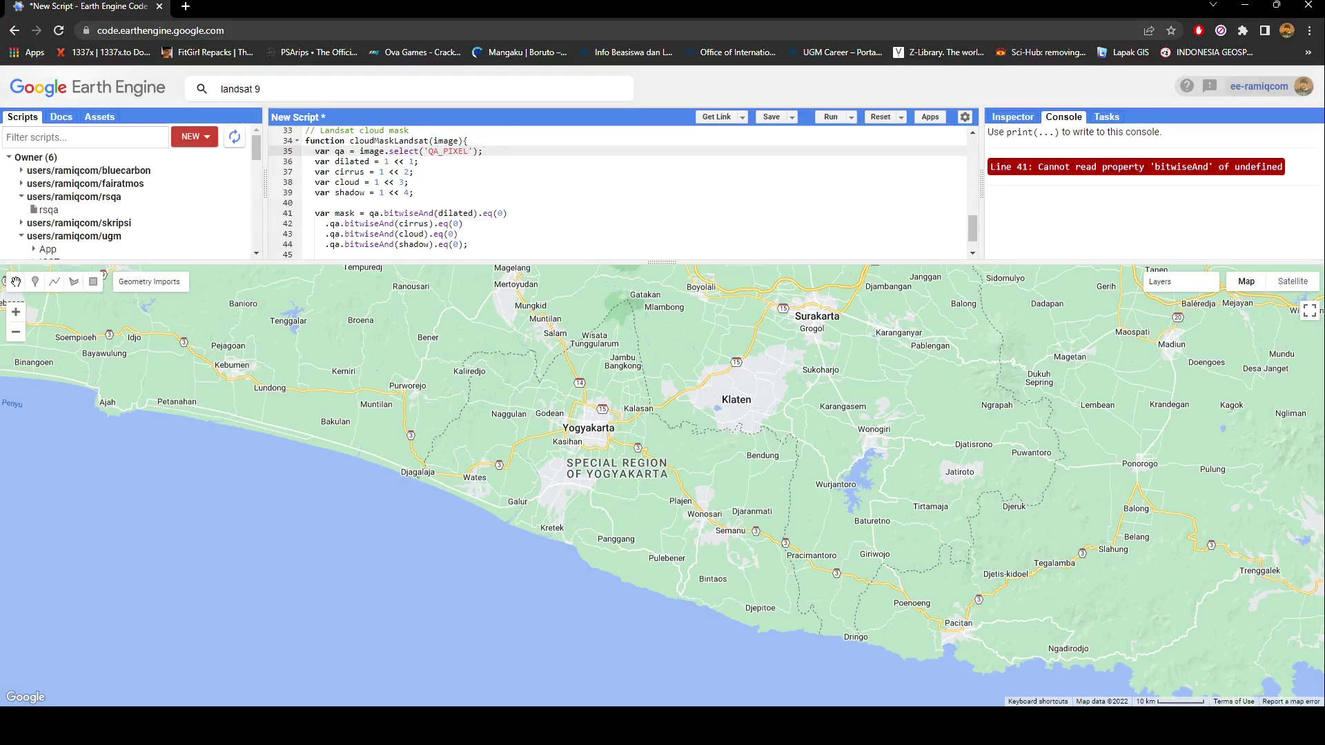
scroll(622, 192, down, 2)
scroll(621, 191, up, 1)
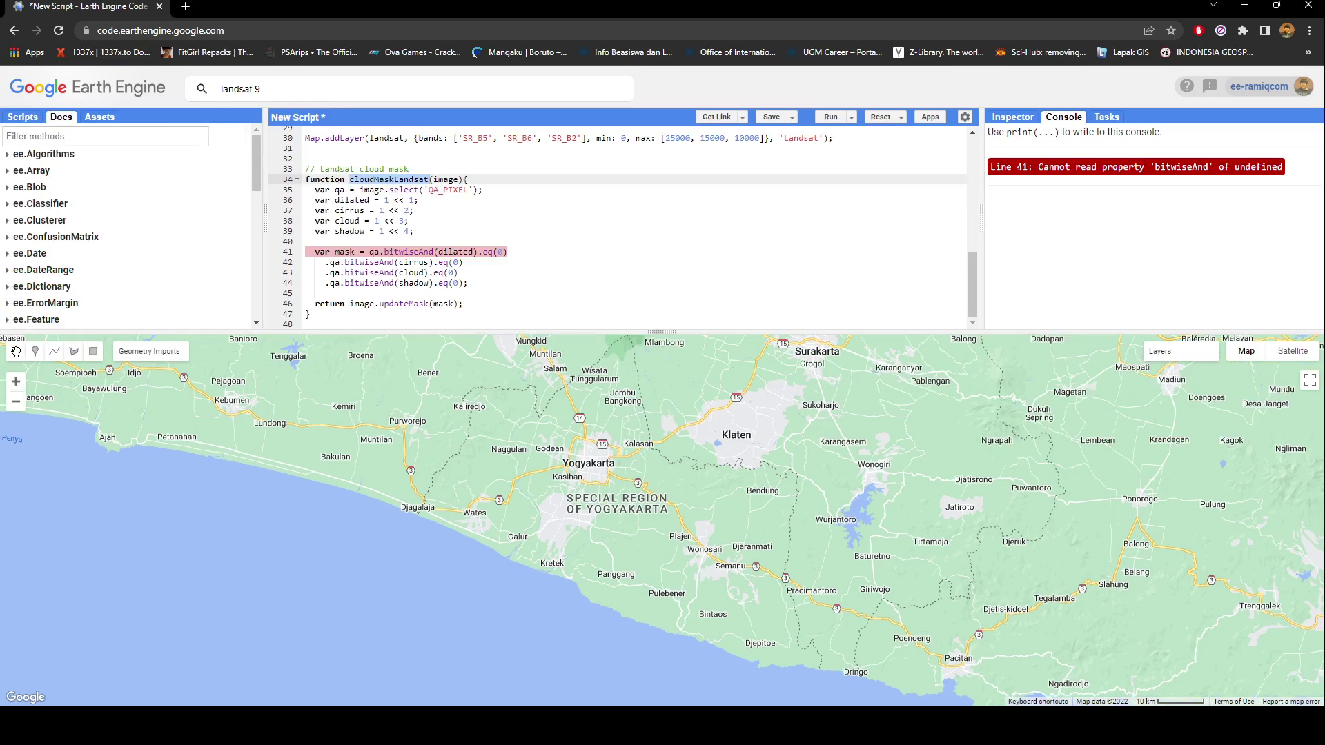
Rewrite line 42 as .and(qa.bitwiseAnd(cirrus).eq(0)) and copy it over lines 43 and 44.
click(326, 263)
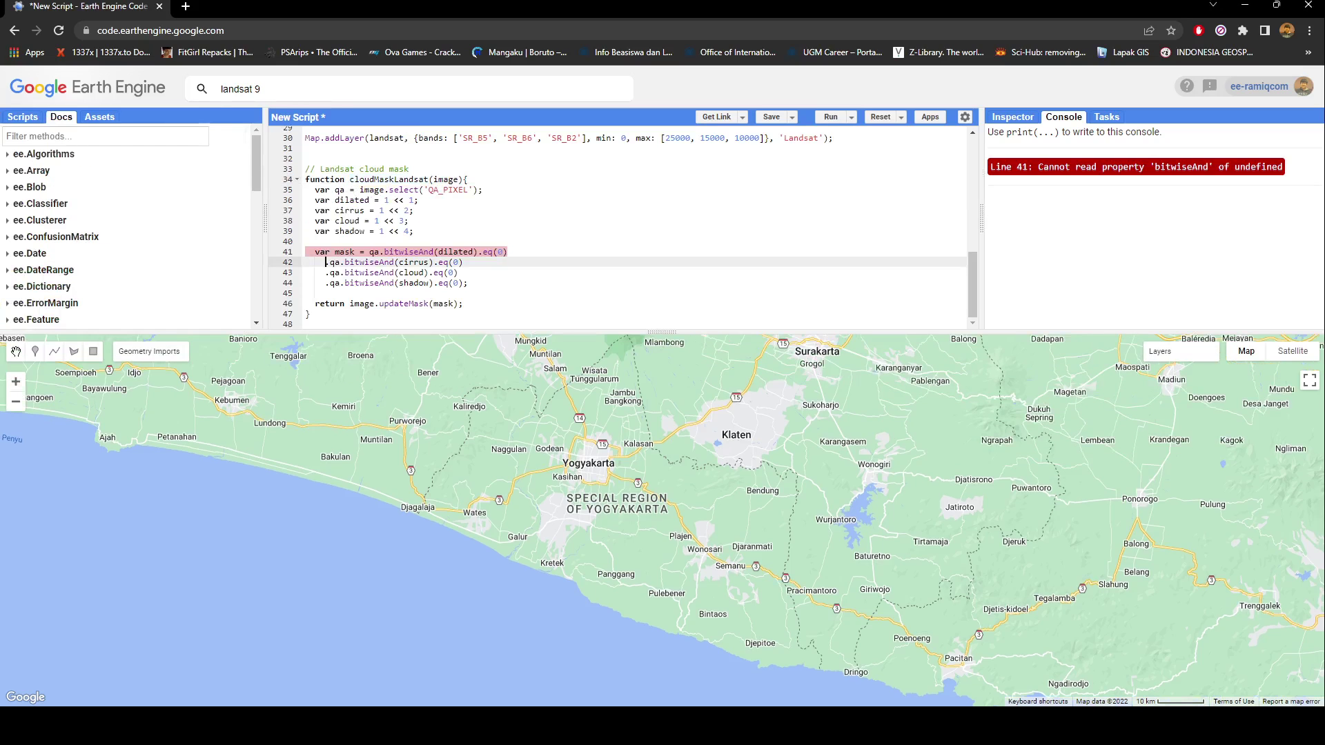
text(and()
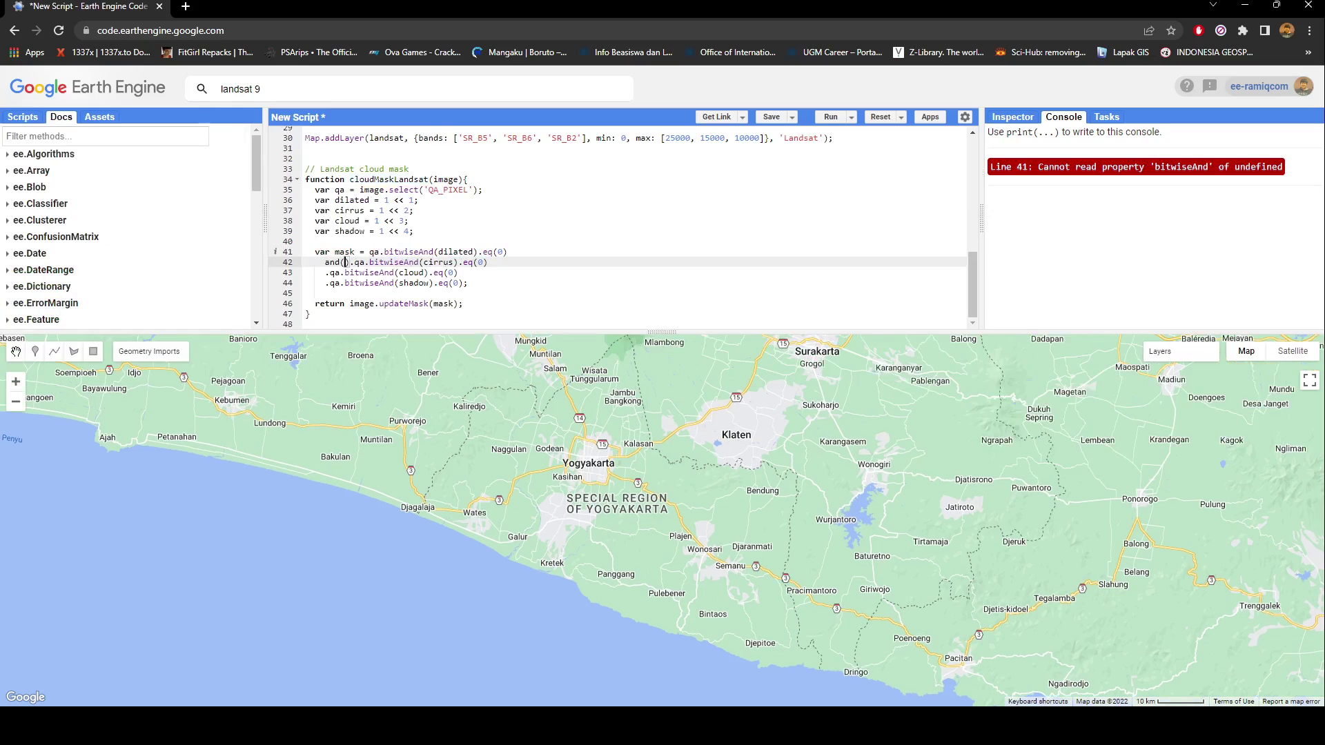
drag(347, 262, 488, 262)
key(BackSpace)
text(.qa.bitwiseAnd(cirrus).eq(0))
key(BackSpace)
click(327, 263)
text(.)
drag(487, 263, 326, 263)
key(ctrl+c)
drag(458, 274, 324, 274)
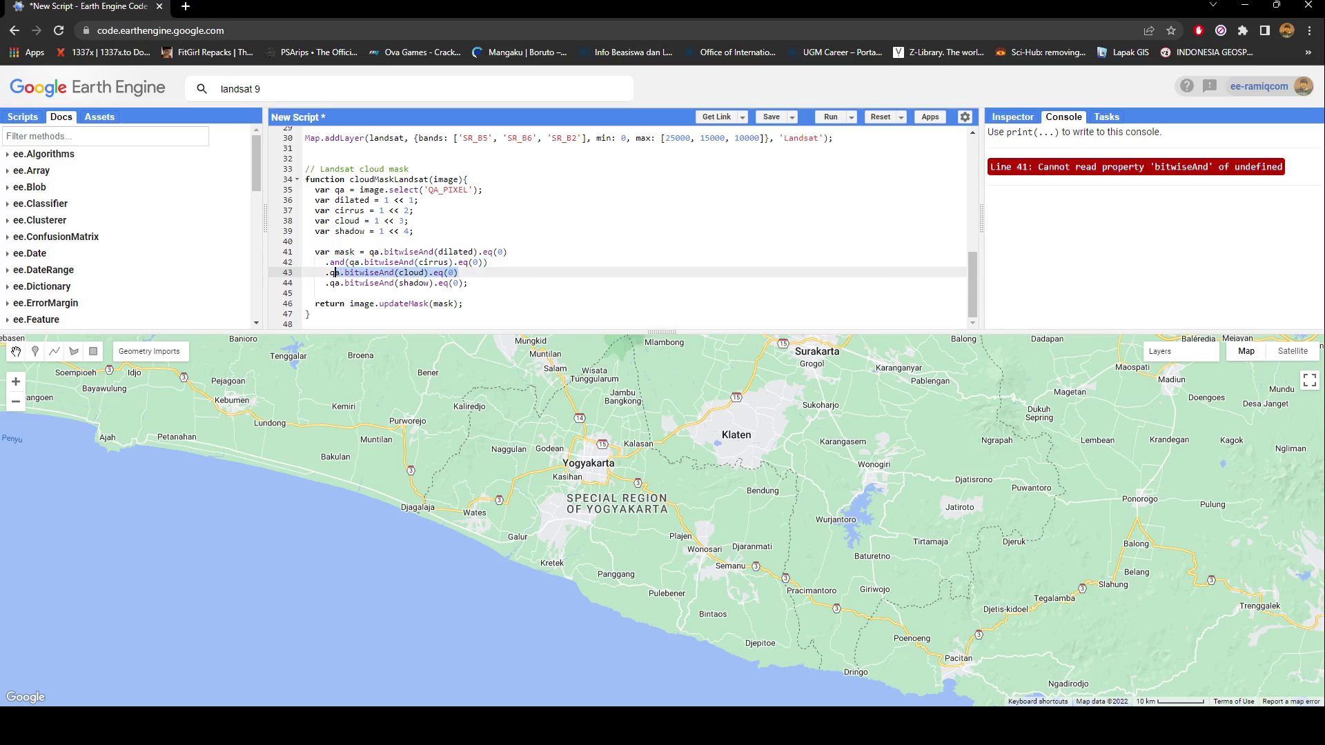
key(ctrl+v)
drag(468, 284, 326, 284)
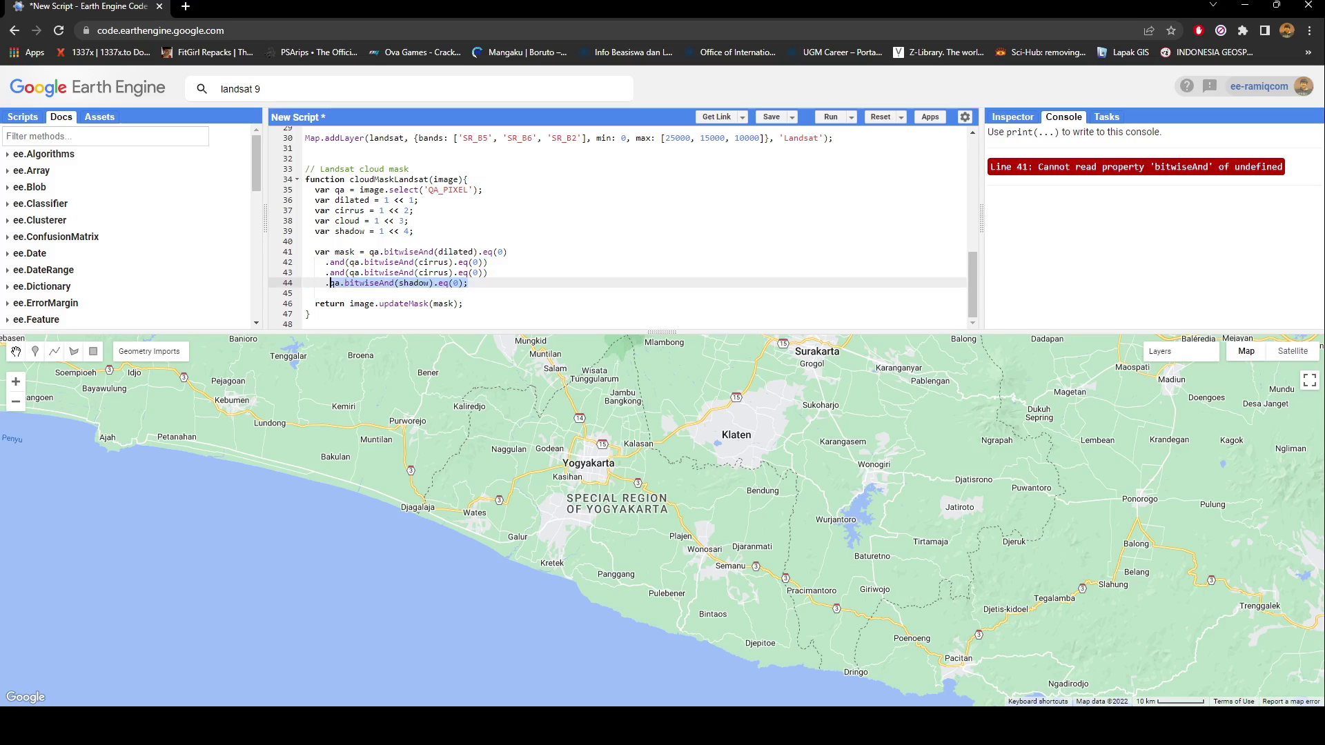
key(ctrl+v)
text(;)
Change lines 43–44 to check cloud and shadow, then rerun so the masked Landsat composite draws.
key(Up)
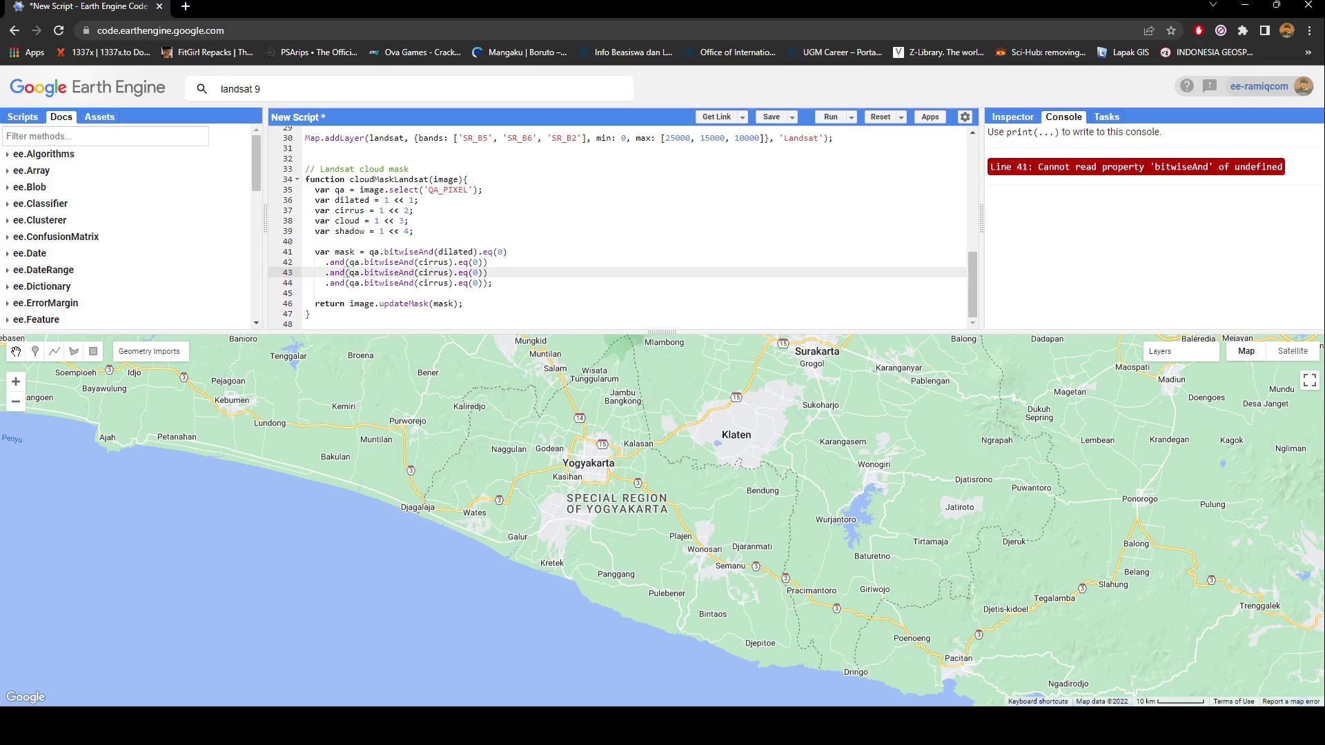
double_click(346, 221)
key(ctrl+c)
double_click(432, 272)
key(ctrl+v)
double_click(347, 231)
key(ctrl+c)
double_click(433, 282)
key(ctrl+v)
key(ctrl+Return)
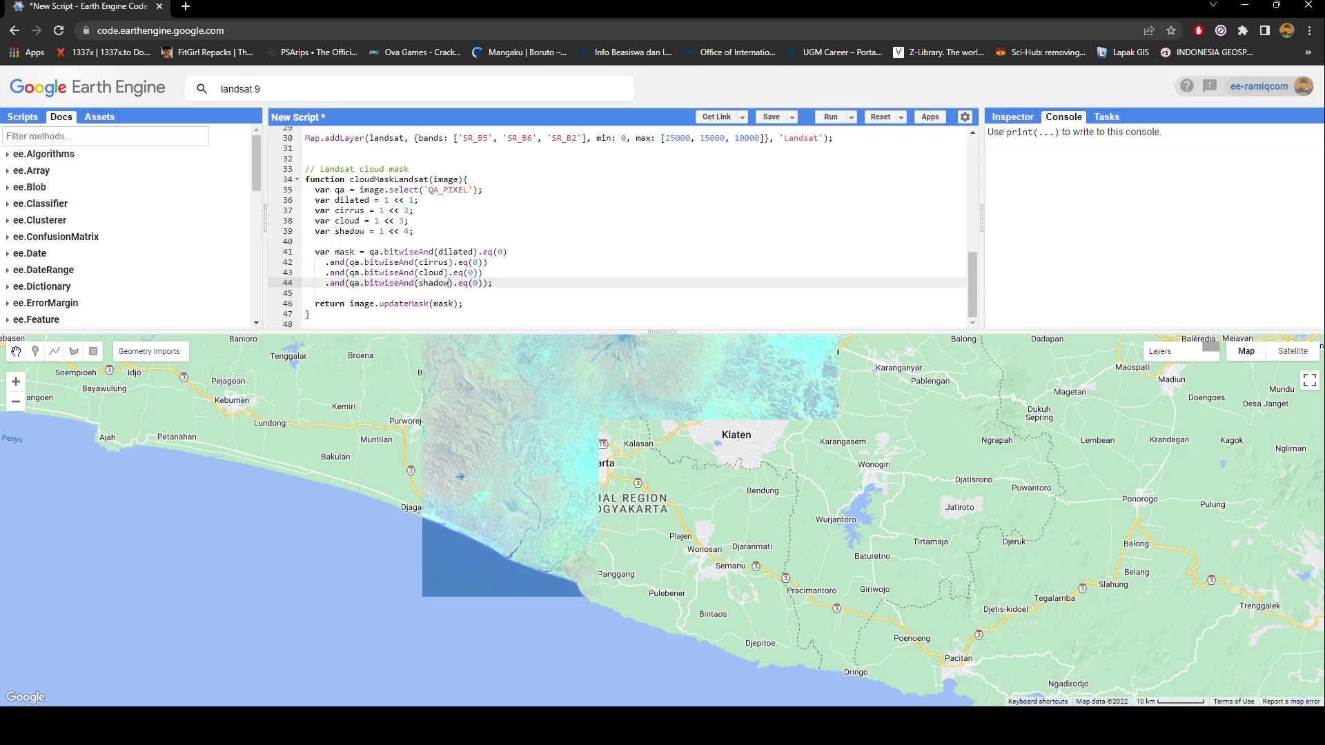
scroll(622, 227, up, 1)
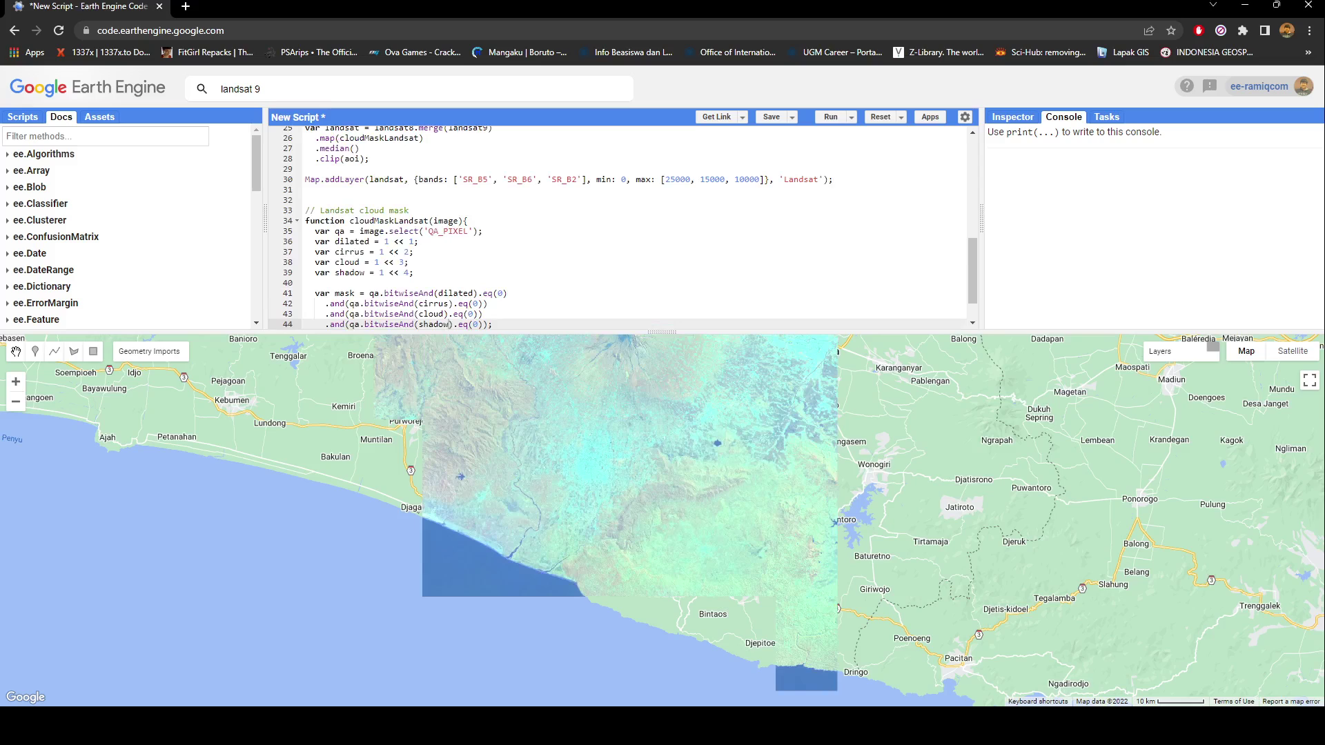
Apply a 100% stretch to the Landsat layer, enlarge the map and bring up the landsat 9 search results.
double_click(684, 179)
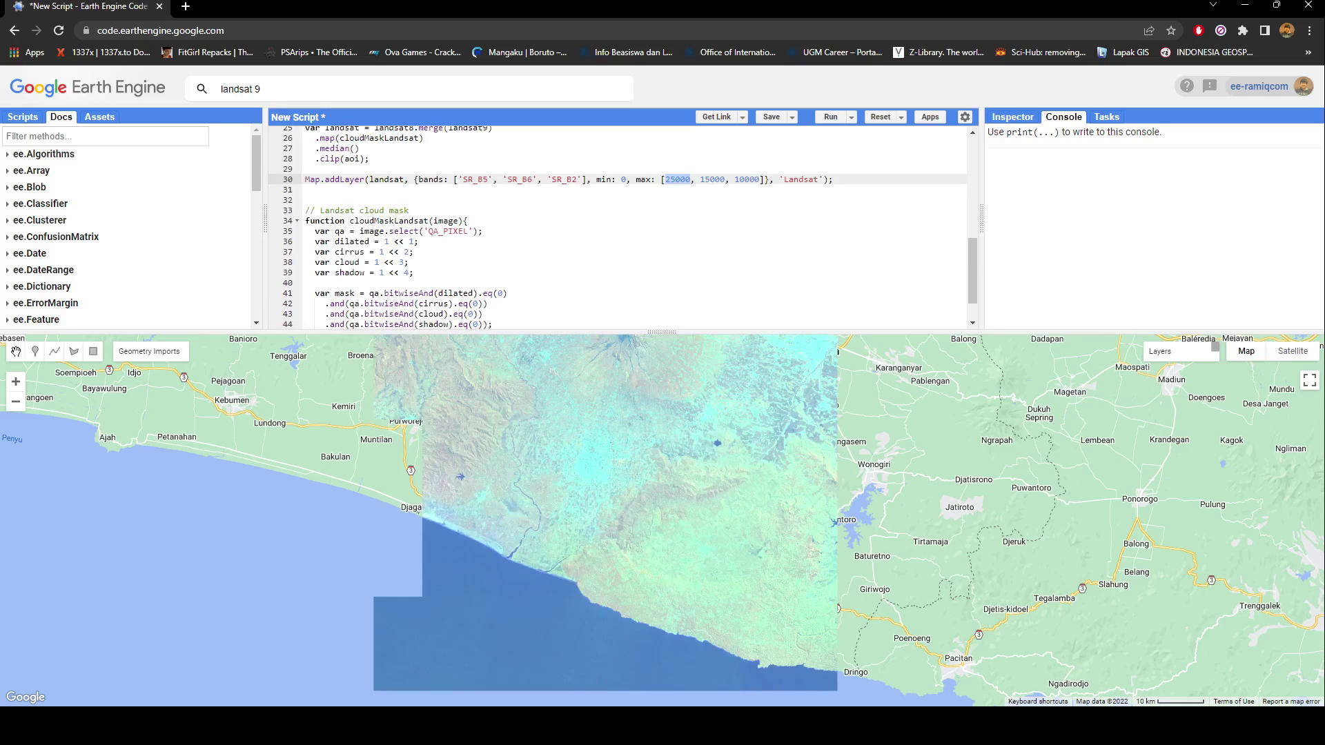
click(1169, 369)
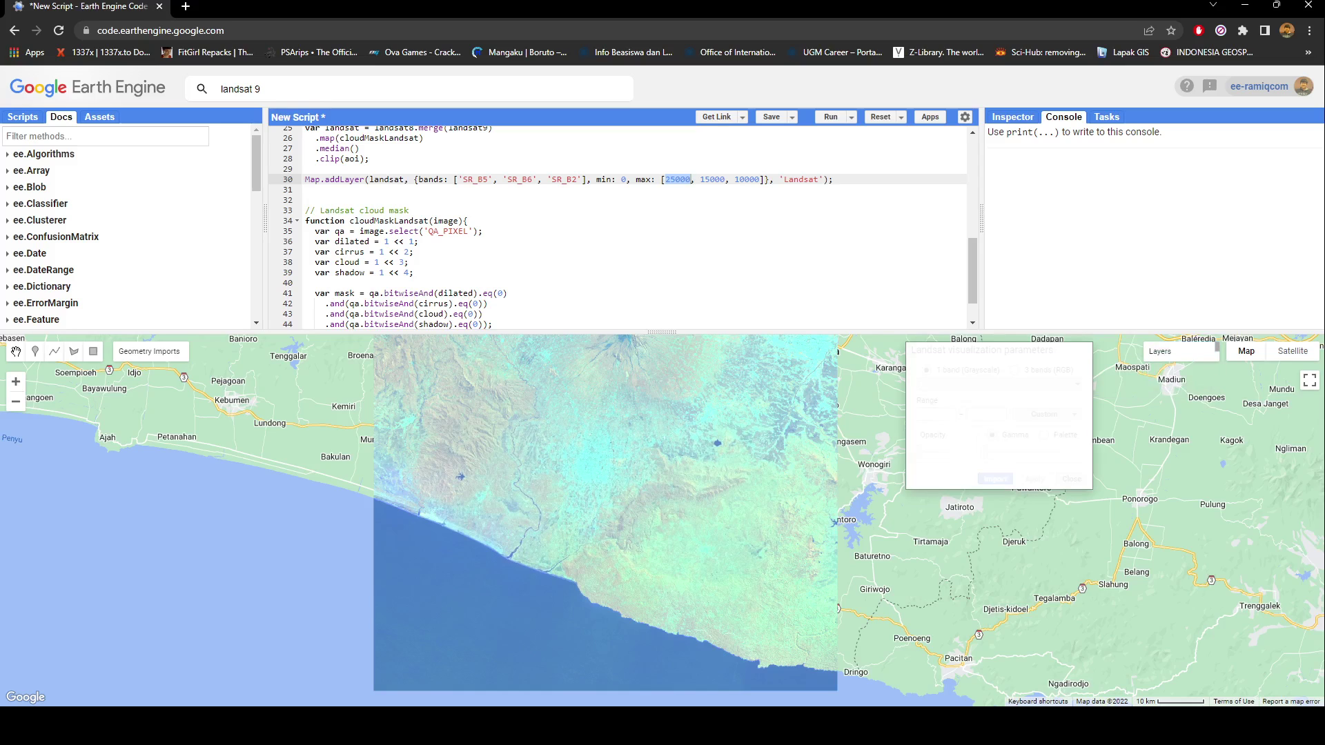
click(1047, 414)
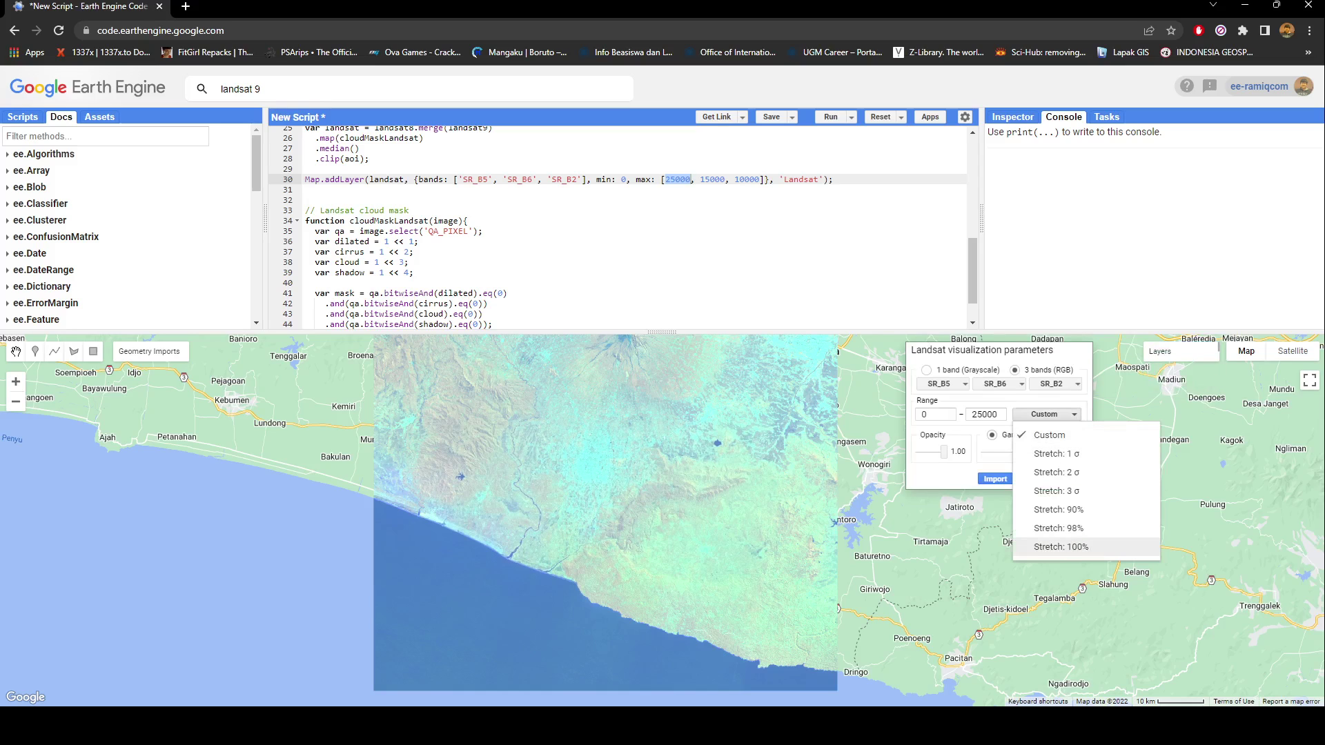
click(1045, 548)
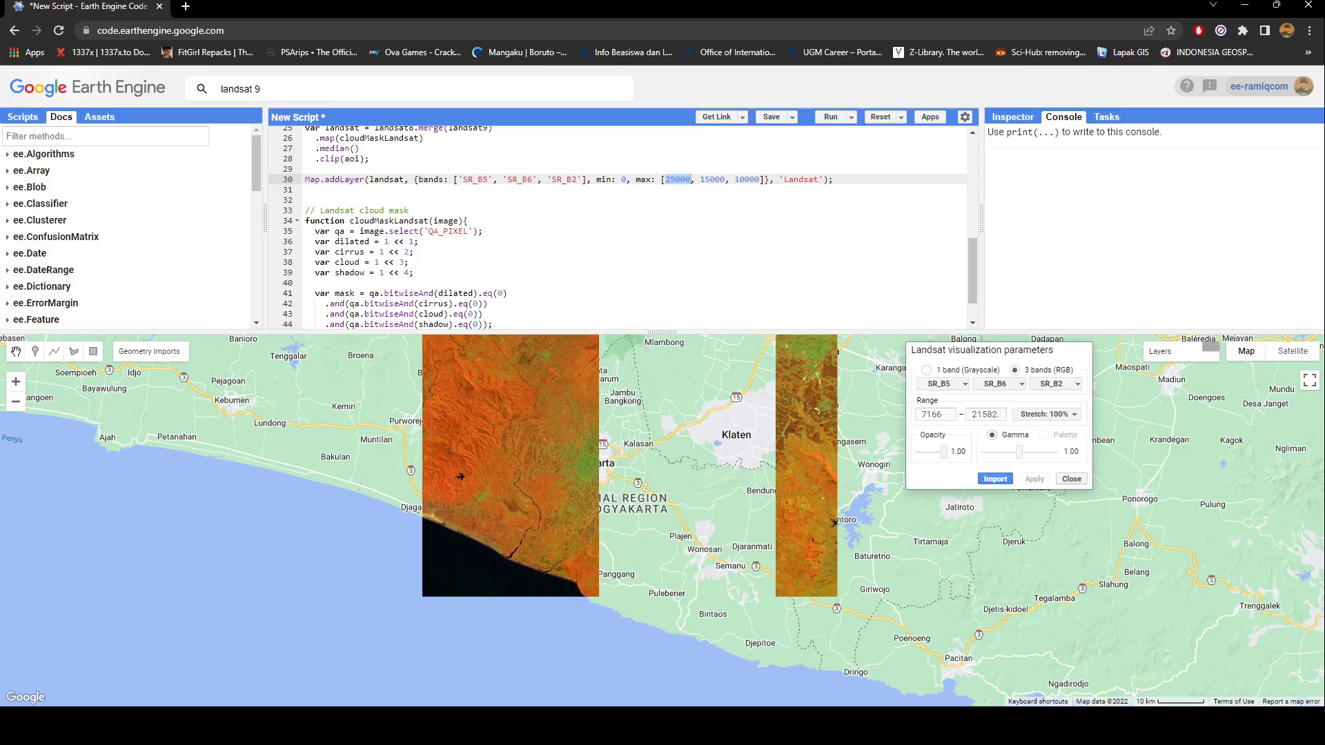
click(1071, 479)
drag(766, 334, 766, 245)
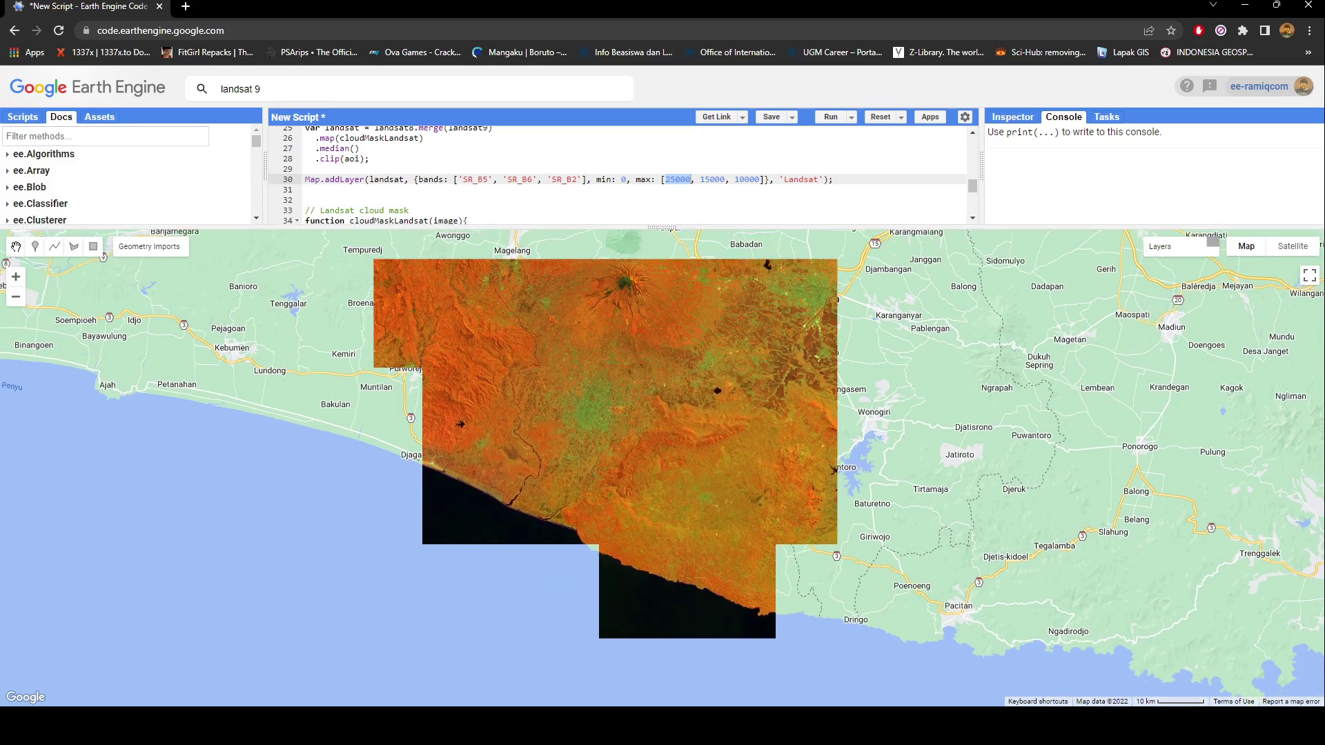
click(311, 89)
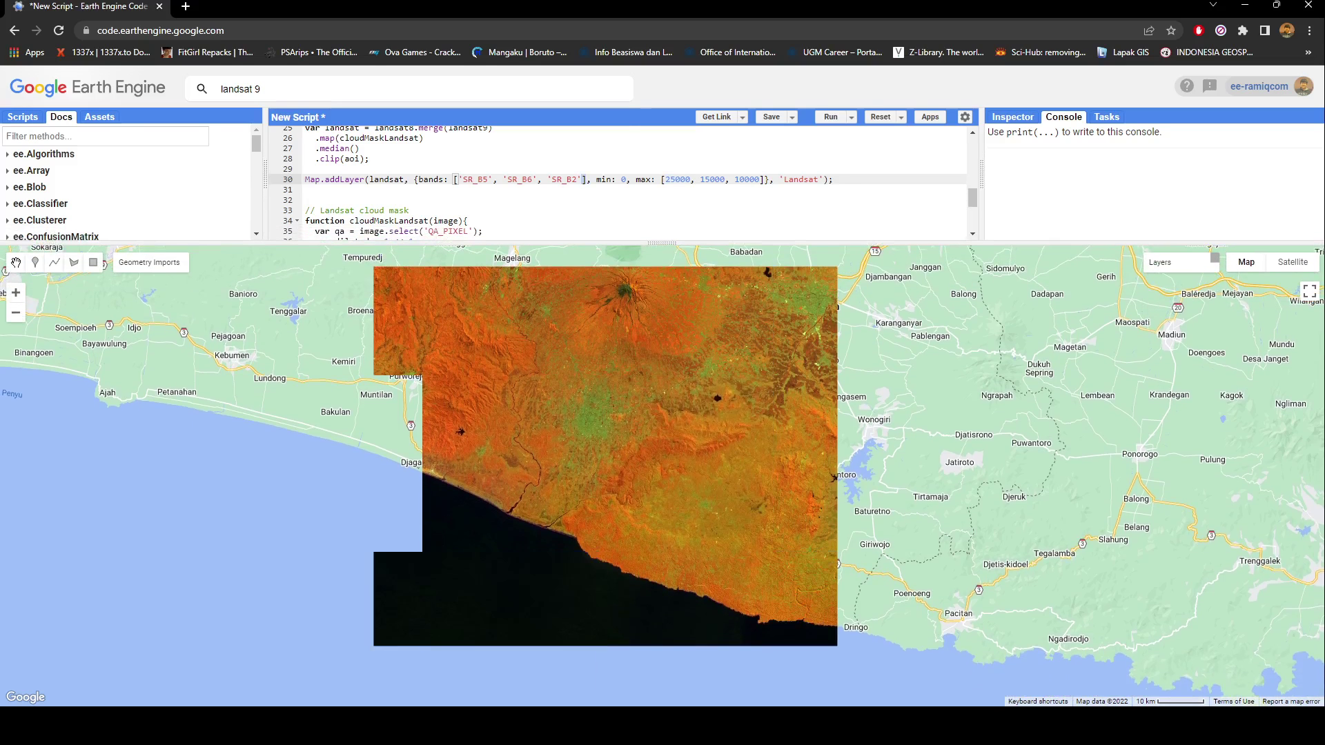
Read scale and offset from the Landsat 9 Level 2 bands and add .multiply(0.0000275).add(-0.2) after .median().
click(299, 205)
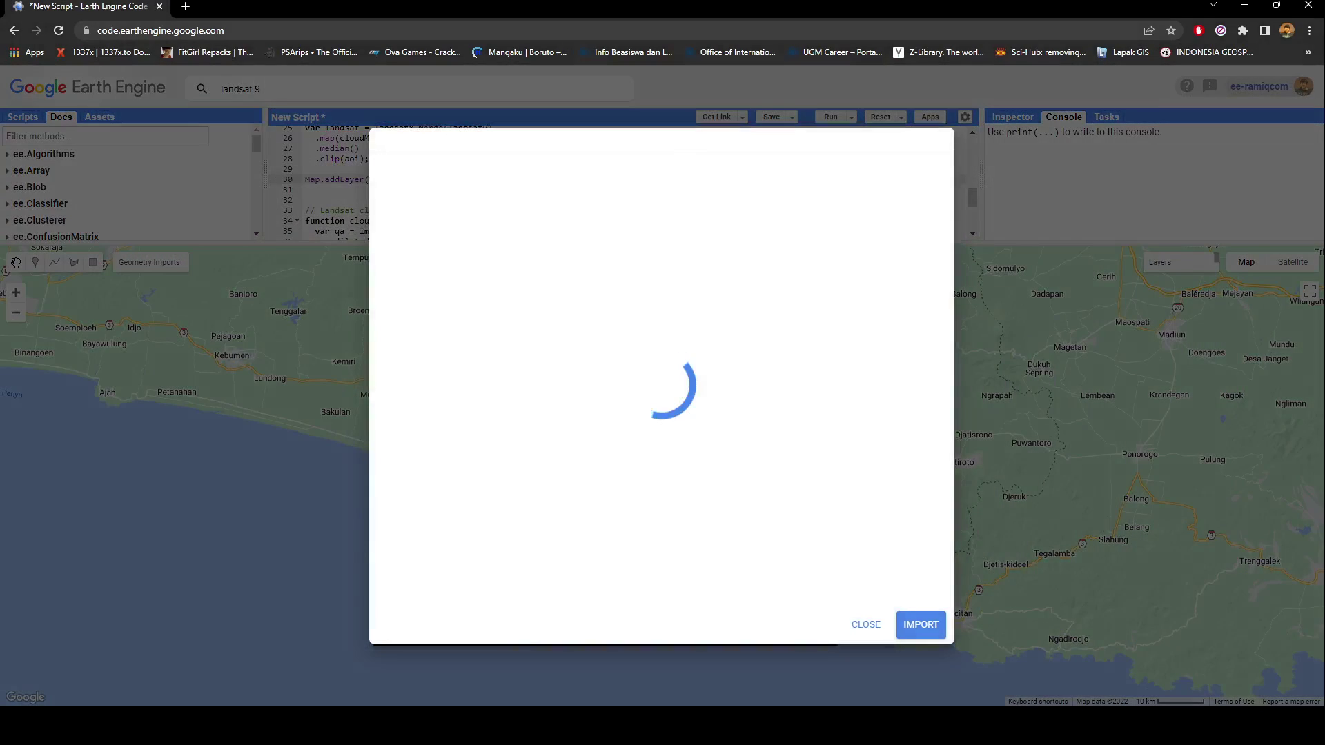
click(753, 196)
scroll(741, 435, right, 3)
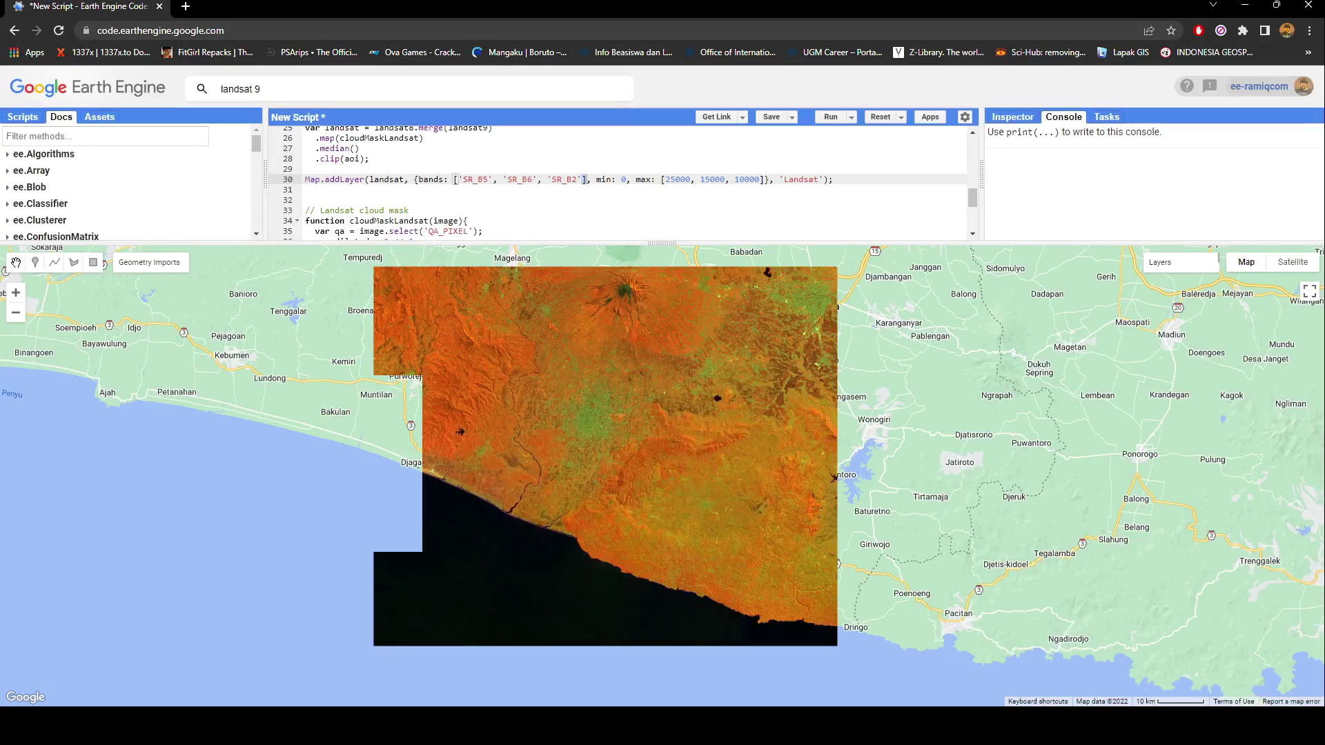
click(360, 148)
key(Return)
text(multiply(0.0000275).add(-0.2)
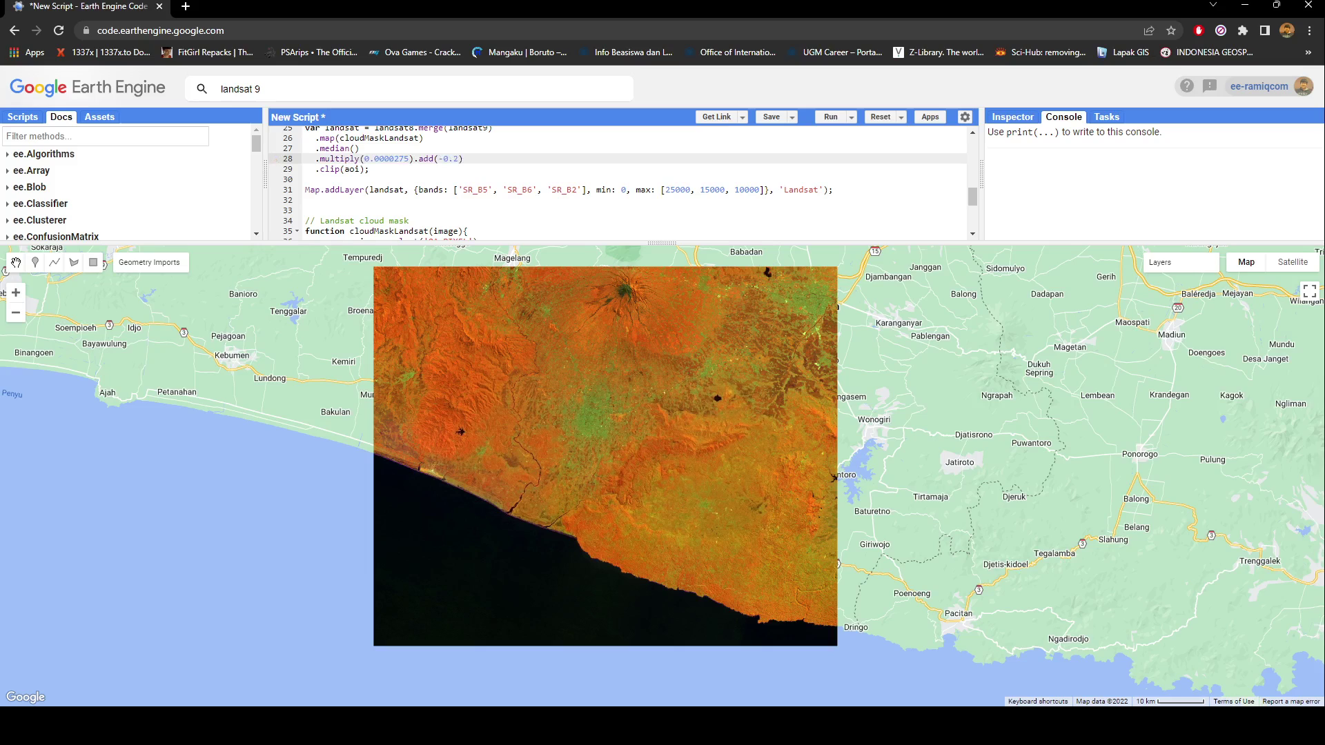
Set the Landsat layer's max to [0.5, 0.3, 0.2] and rerun the script.
double_click(677, 190)
text(0.5)
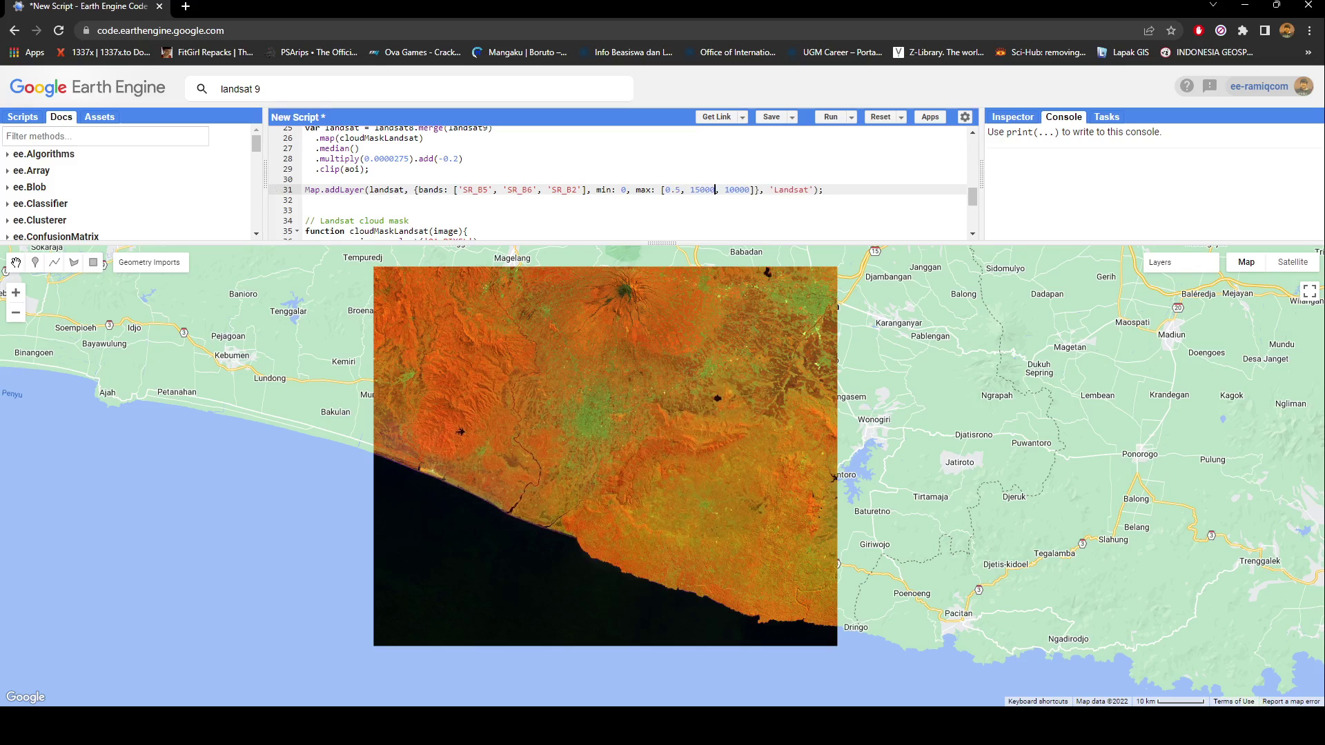
key(BackSpace)
key(BackSpace)
key(BackSpace)
key(BackSpace)
key(BackSpace)
text(0.3)
double_click(718, 189)
key(BackSpace)
key(BackSpace)
key(BackSpace)
key(BackSpace)
key(BackSpace)
text(0.2)
key(ctrl+Return)
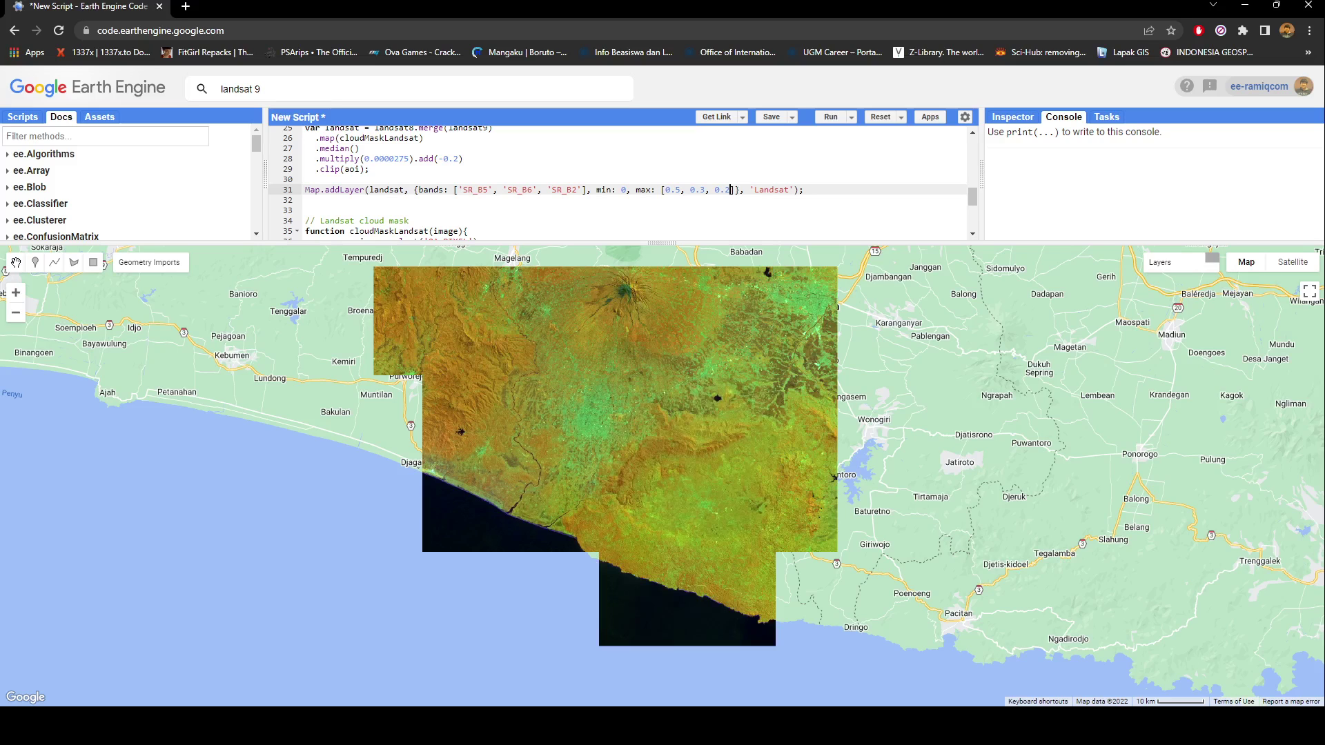
drag(663, 243, 663, 425)
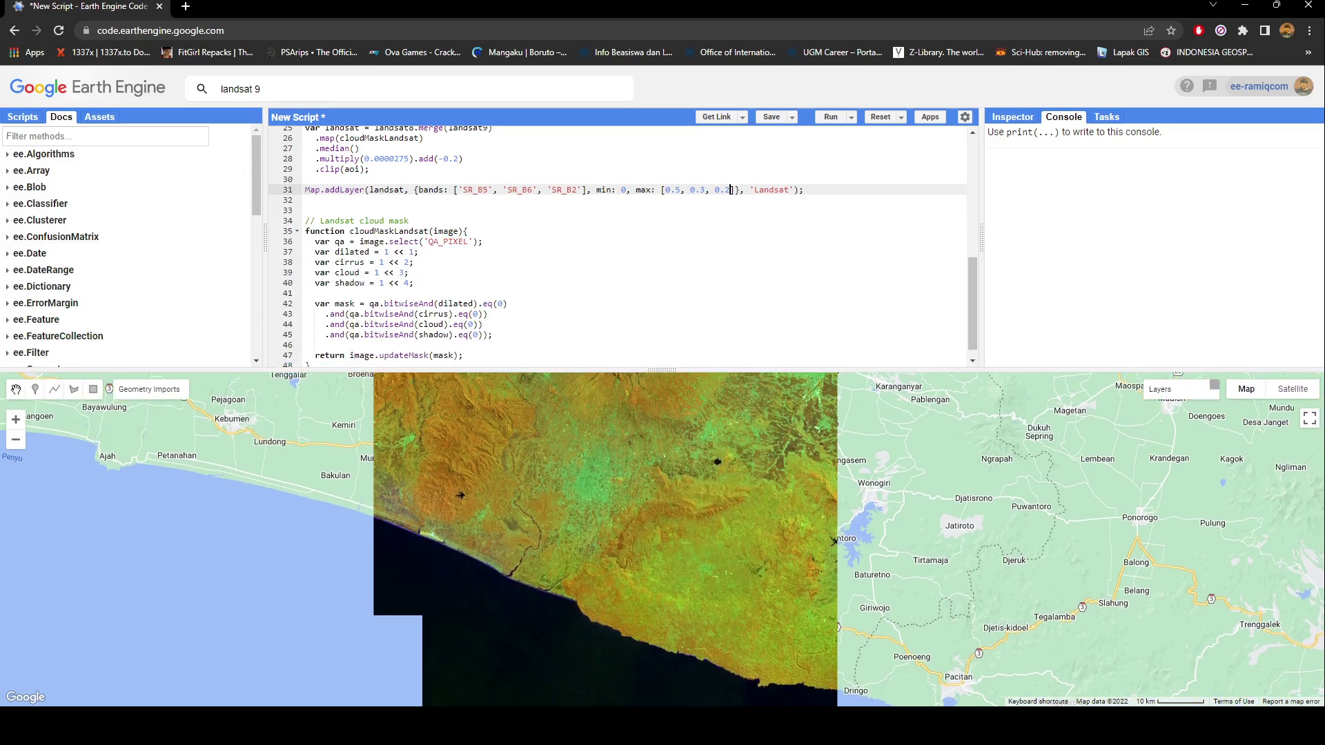
scroll(621, 275, up, 3)
scroll(621, 274, up, 3)
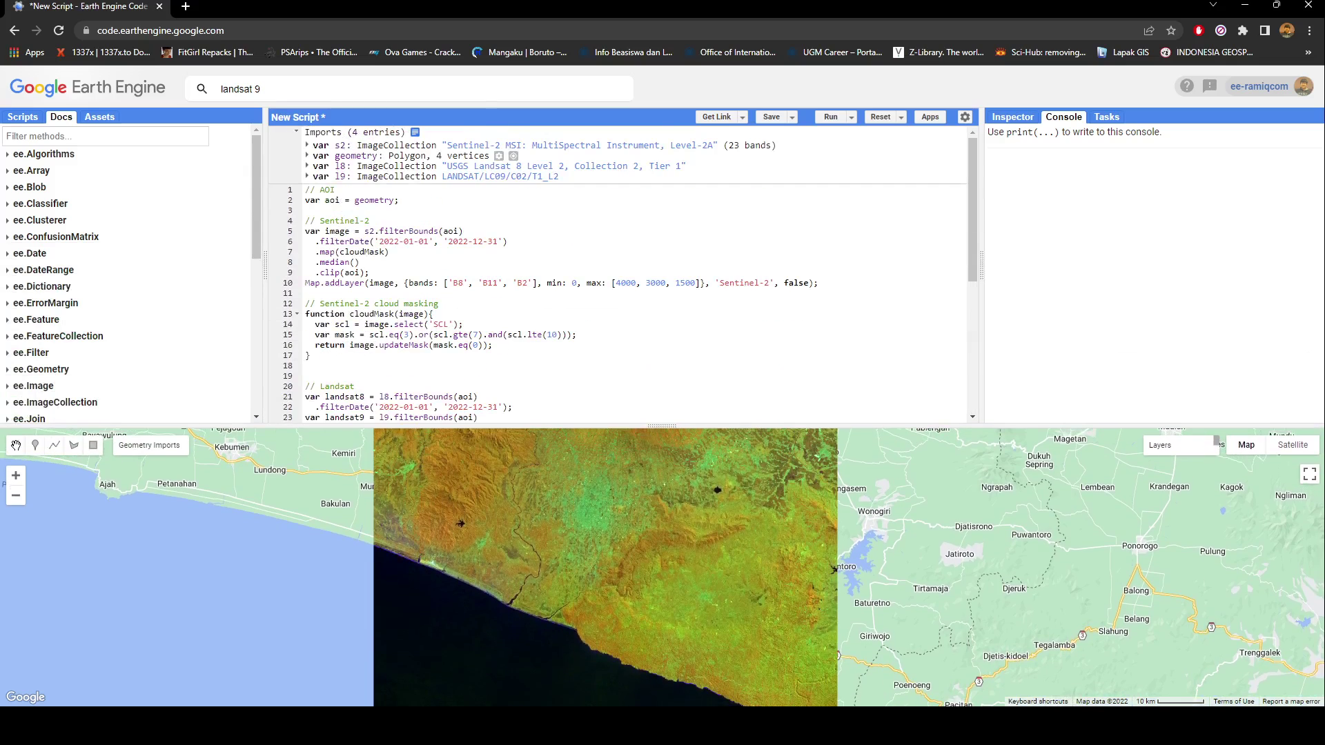
scroll(730, 292, down, 2)
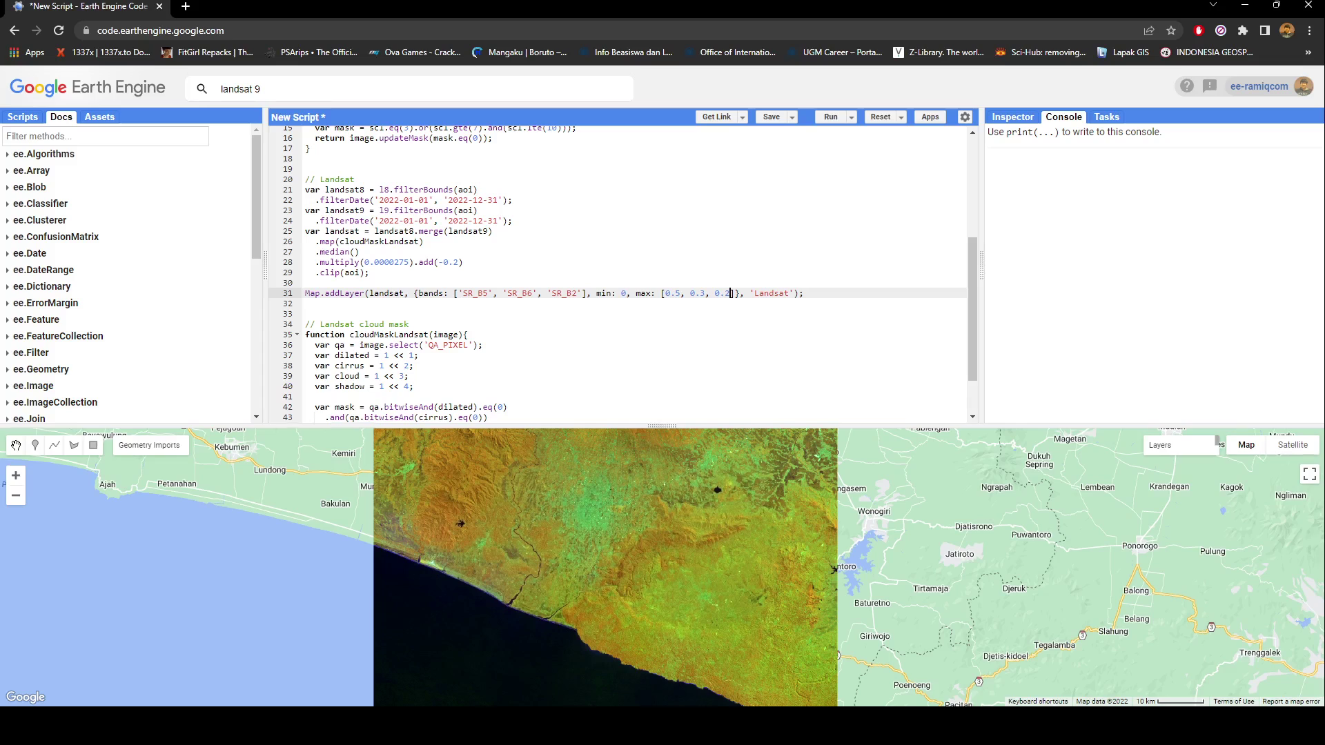
drag(729, 425, 730, 291)
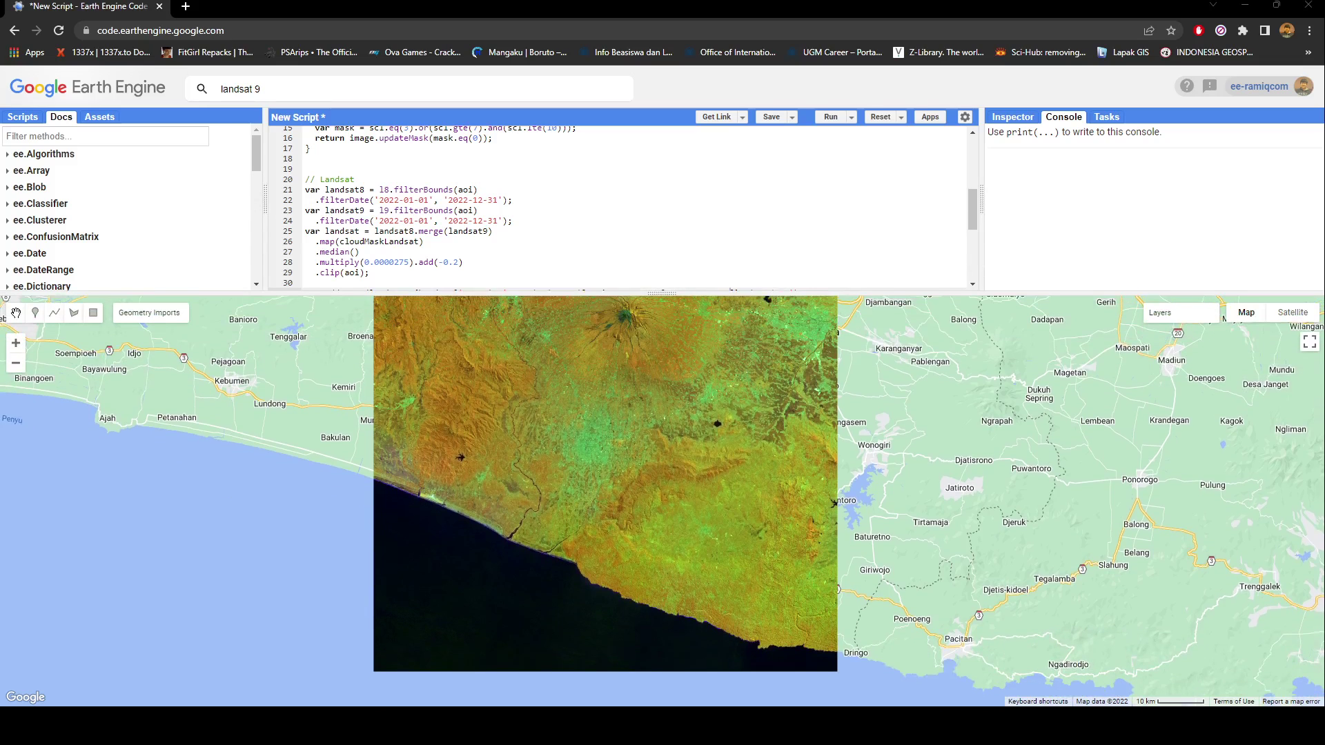